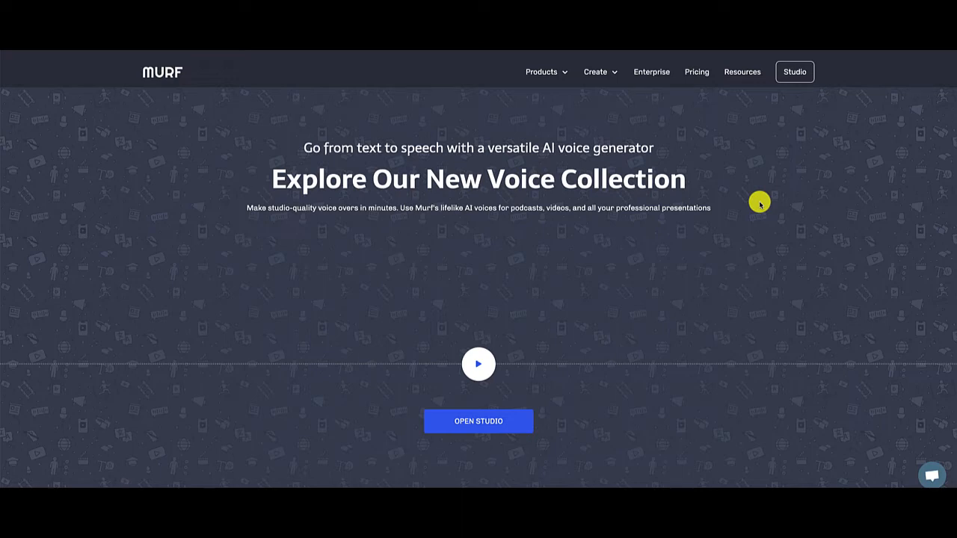
- Play the voice collection demo on the Murf homepage and stop it after sampling the voices
{"action": "scroll", "coordinate": [730, 241], "scroll_direction": "down", "scroll_amount": 1}
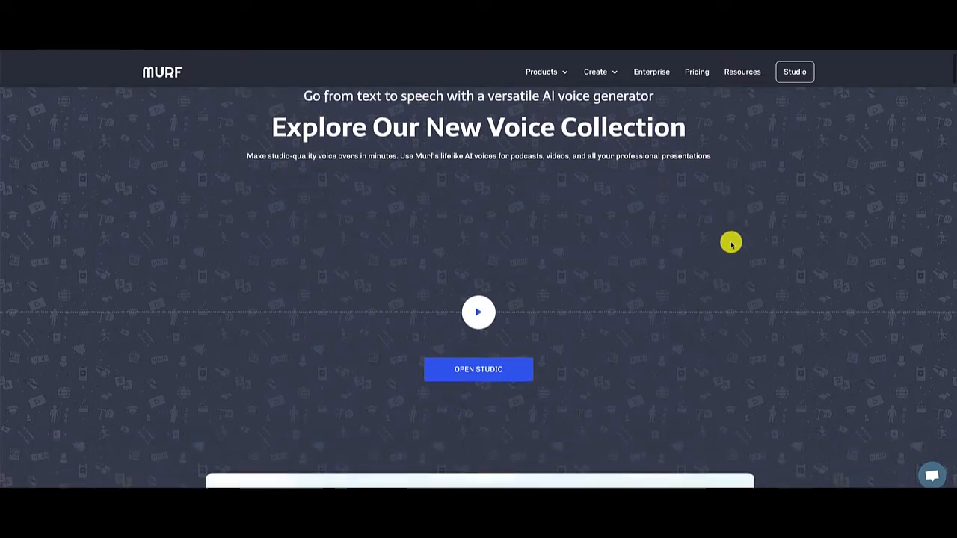
{"action": "mouse_move", "coordinate": [479, 299]}
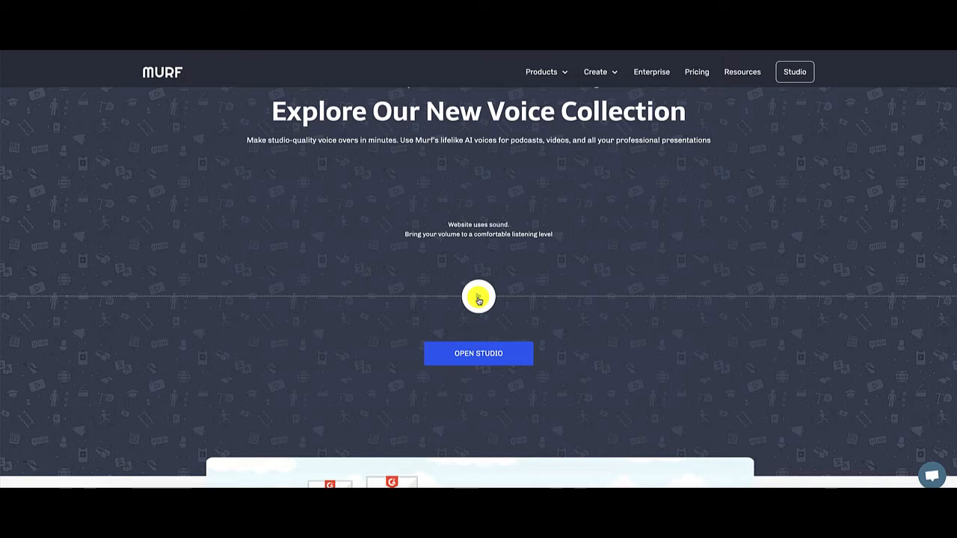
{"action": "left_click", "coordinate": [479, 298]}
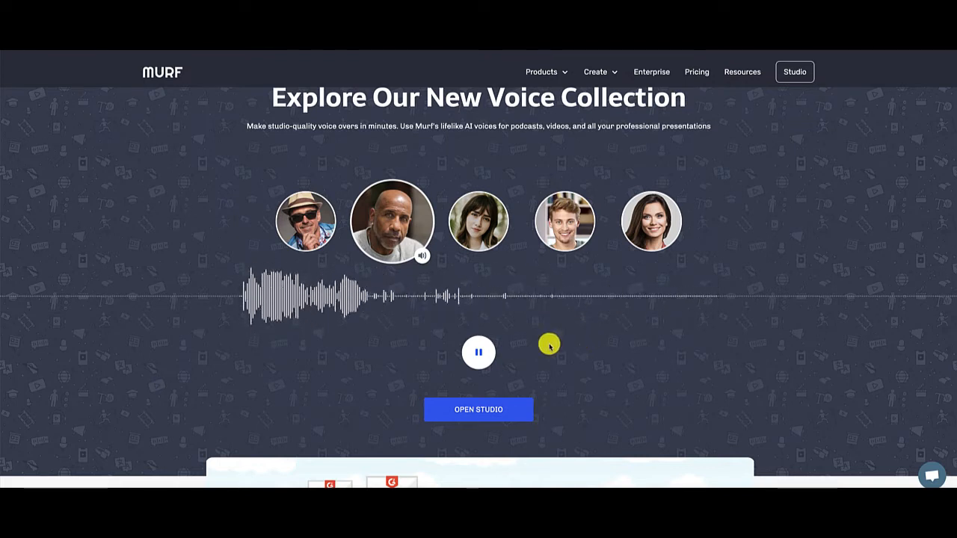
{"action": "left_click", "coordinate": [482, 351]}
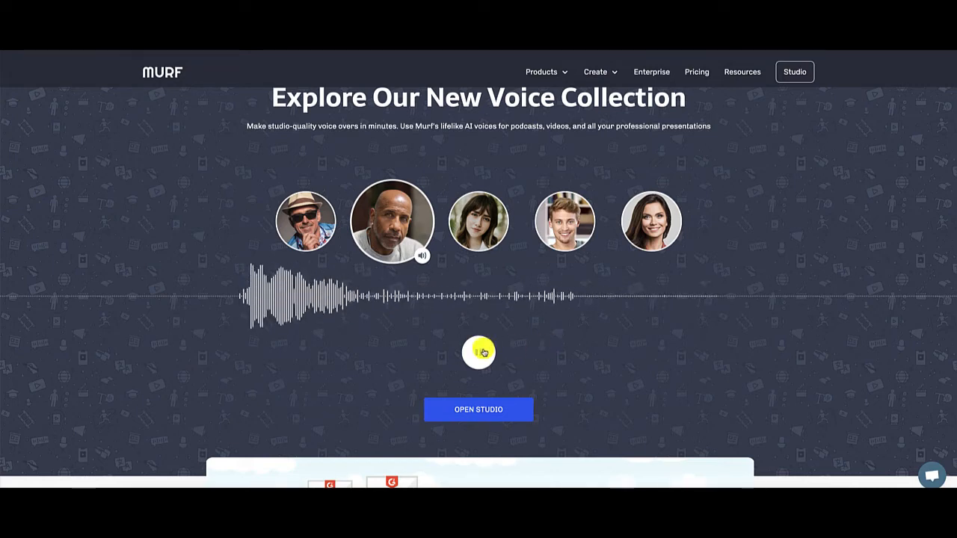
{"action": "left_click", "coordinate": [483, 352]}
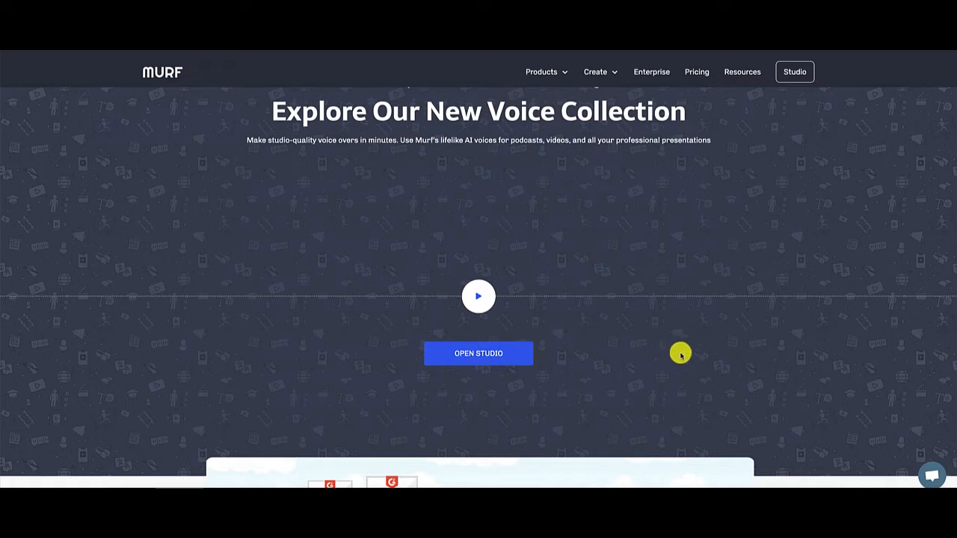
- Listen to the Product developer and Marketer samples under "Voiceovers for every need", closing each one
{"action": "scroll", "coordinate": [717, 355], "scroll_direction": "down", "scroll_amount": 3}
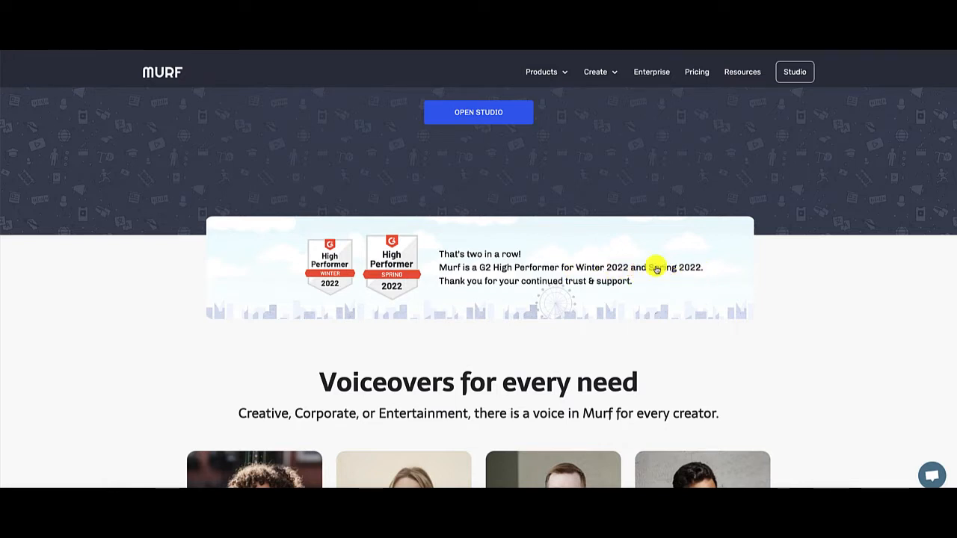
{"action": "scroll", "coordinate": [819, 329], "scroll_direction": "down", "scroll_amount": 1}
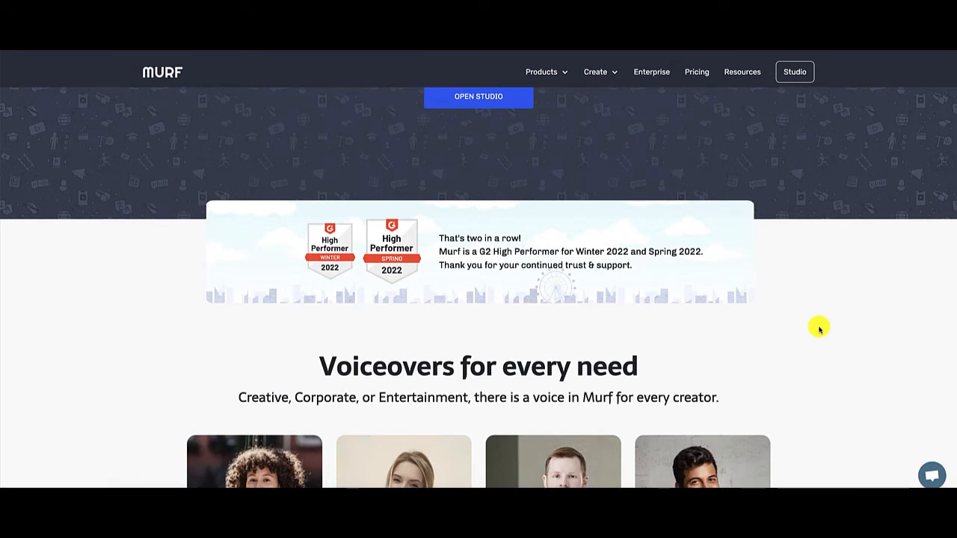
{"action": "scroll", "coordinate": [820, 329], "scroll_direction": "down", "scroll_amount": 3}
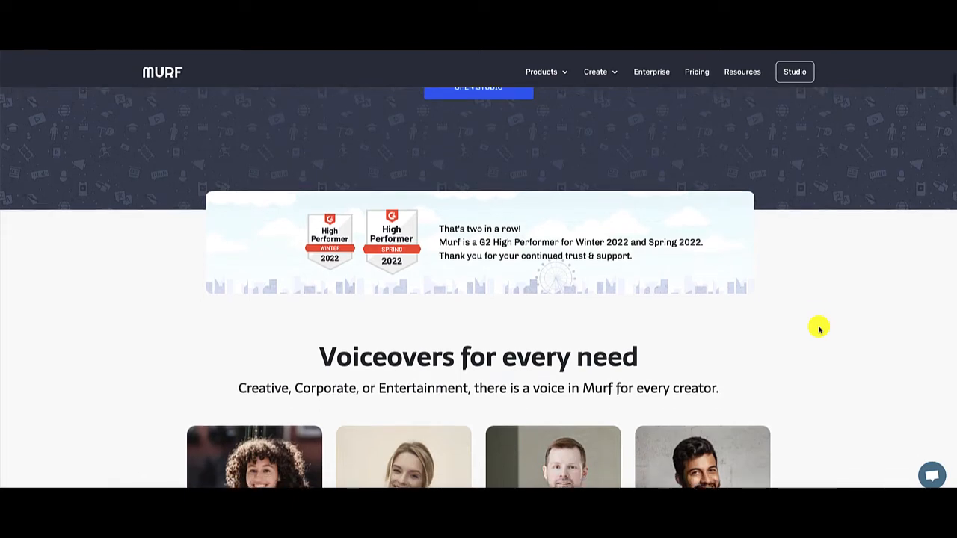
{"action": "scroll", "coordinate": [819, 329], "scroll_direction": "down", "scroll_amount": 4}
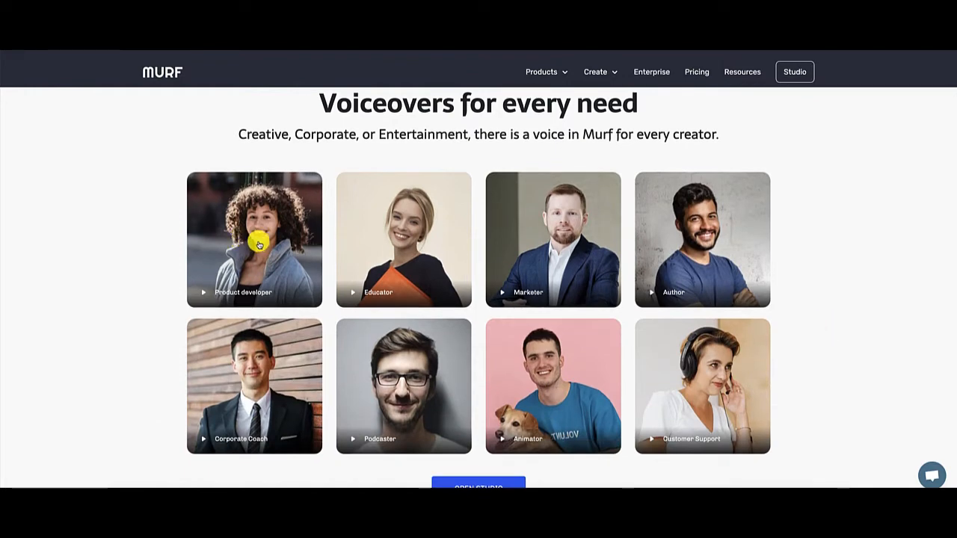
{"action": "left_click", "coordinate": [260, 243]}
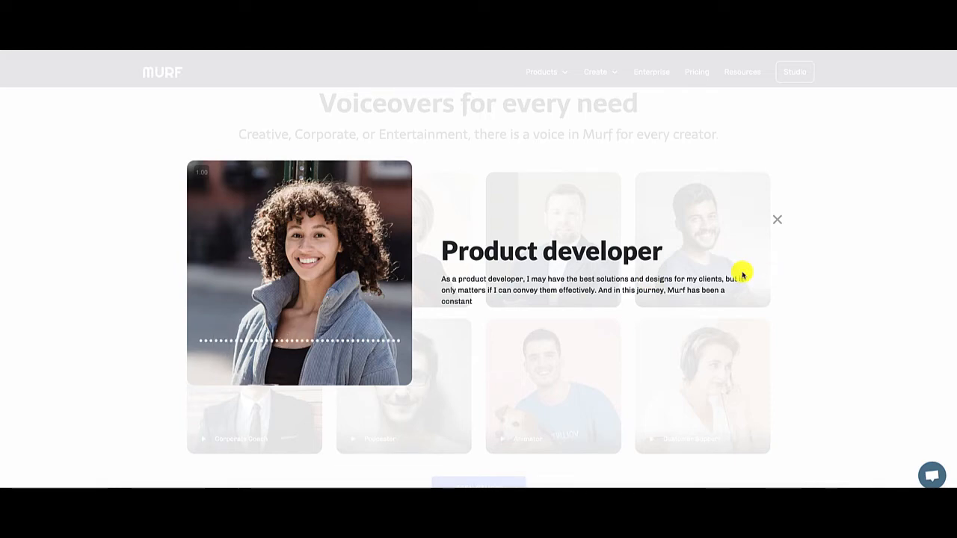
{"action": "left_click", "coordinate": [777, 220]}
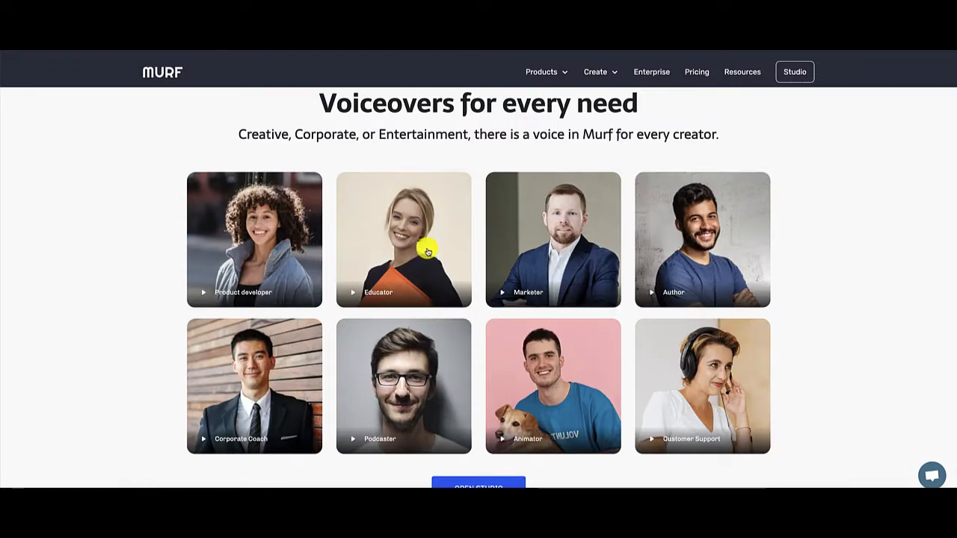
{"action": "left_click", "coordinate": [557, 252]}
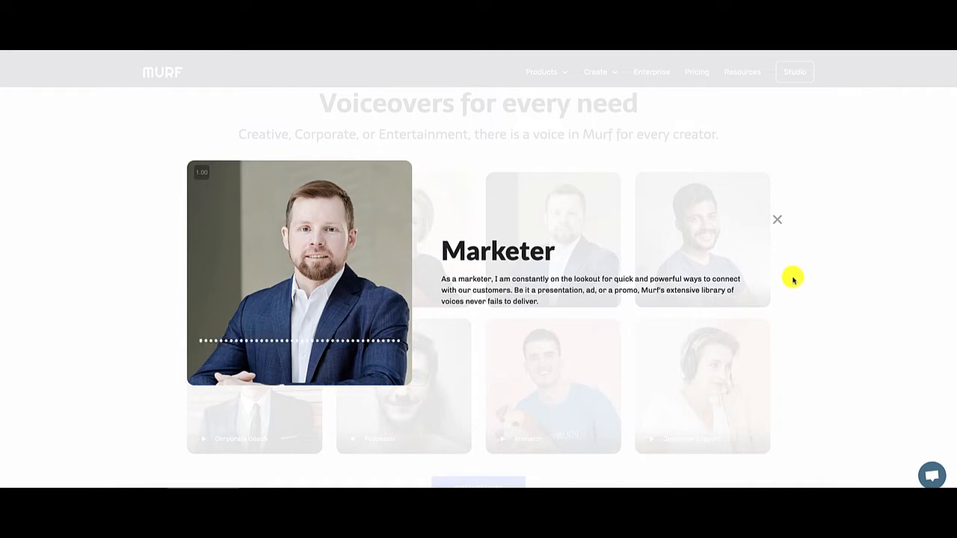
{"action": "left_click", "coordinate": [776, 221]}
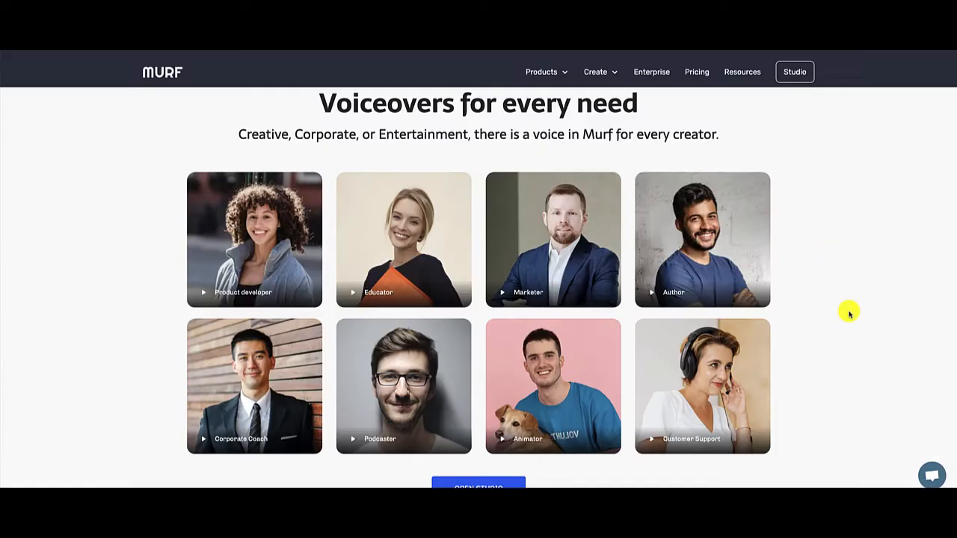
- Browse the homepage's studio features and its sample voice overs, from advertisements and e-learning modules to explainer videos and podcasts
{"action": "scroll", "coordinate": [848, 312], "scroll_direction": "down", "scroll_amount": 7}
{"action": "scroll", "coordinate": [848, 314], "scroll_direction": "down", "scroll_amount": 10}
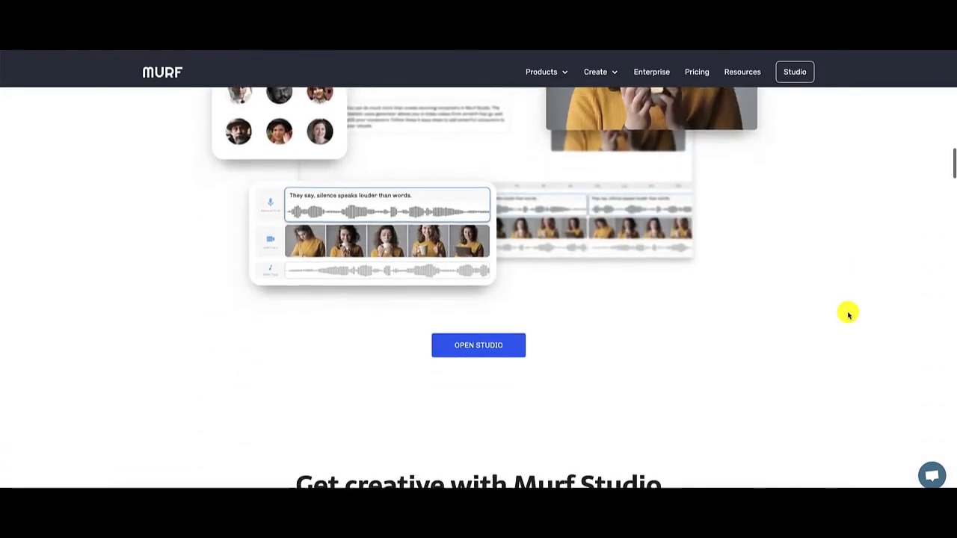
{"action": "scroll", "coordinate": [848, 314], "scroll_direction": "down", "scroll_amount": 10}
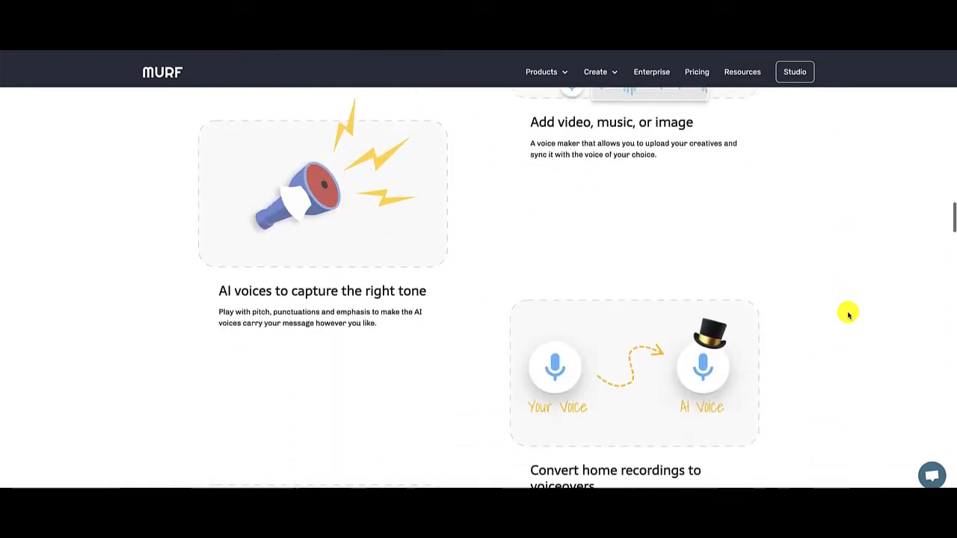
{"action": "scroll", "coordinate": [848, 314], "scroll_direction": "down", "scroll_amount": 2}
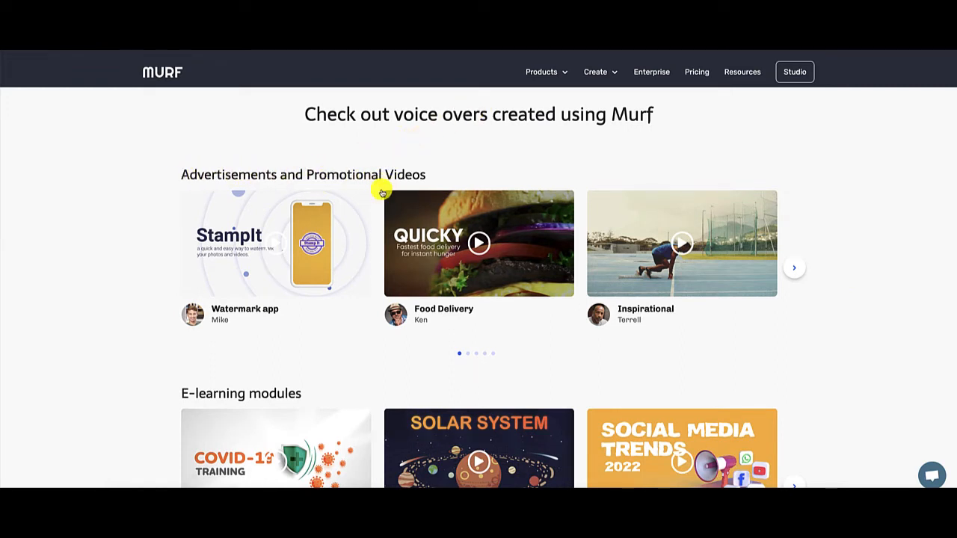
{"action": "scroll", "coordinate": [816, 320], "scroll_direction": "down", "scroll_amount": 3}
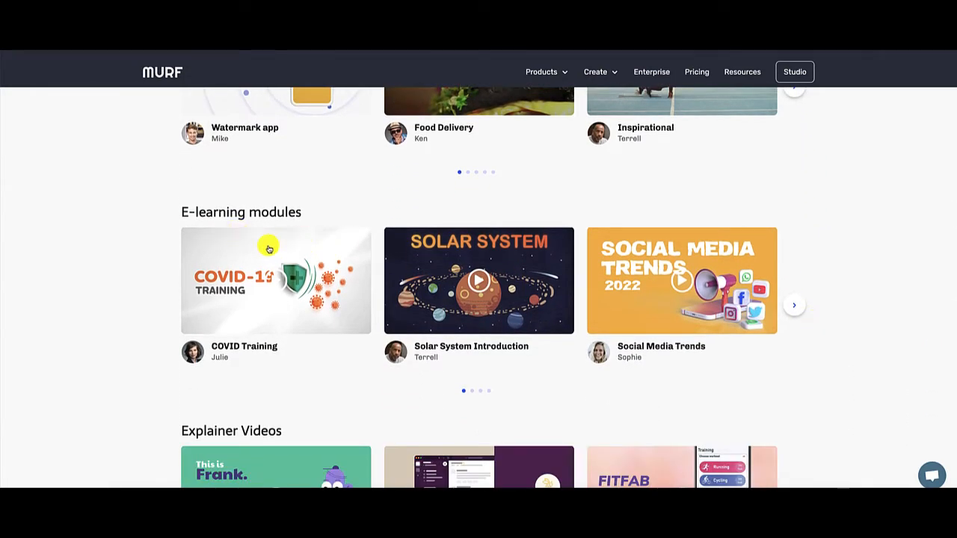
{"action": "scroll", "coordinate": [267, 246], "scroll_direction": "down", "scroll_amount": 3}
{"action": "scroll", "coordinate": [269, 247], "scroll_direction": "down", "scroll_amount": 5}
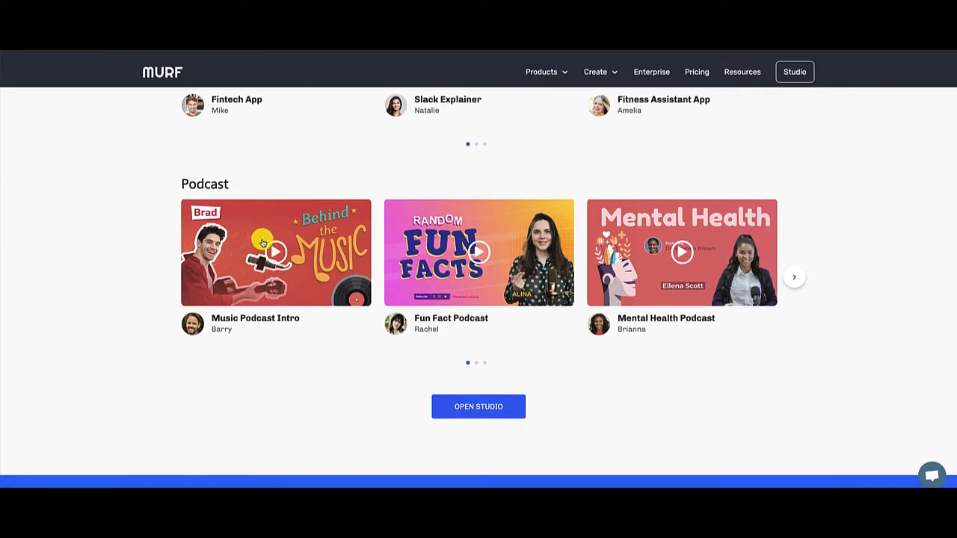
- Open the pricing plans and compare monthly with yearly billing for the Free, Basic, Pro and Enterprise plans
{"action": "left_click", "coordinate": [695, 73]}
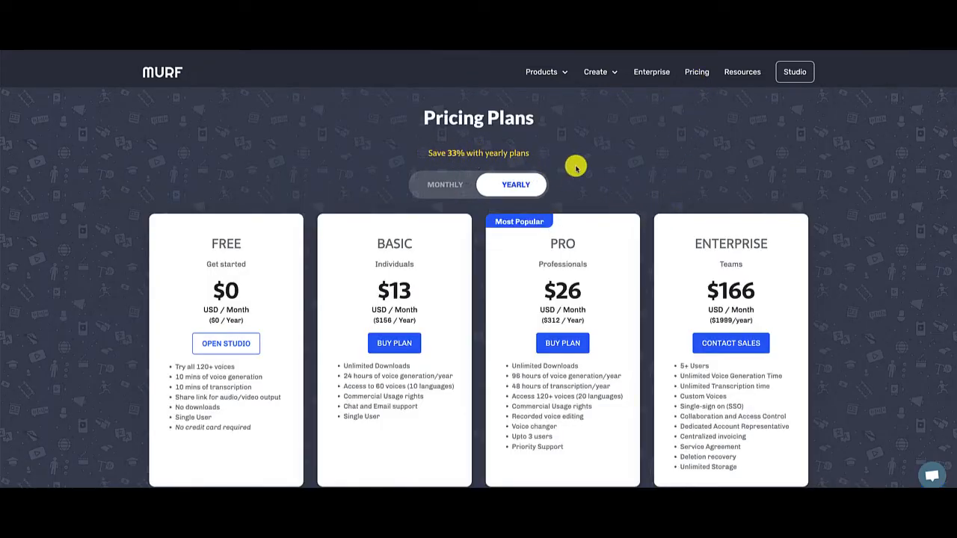
{"action": "left_click", "coordinate": [443, 186]}
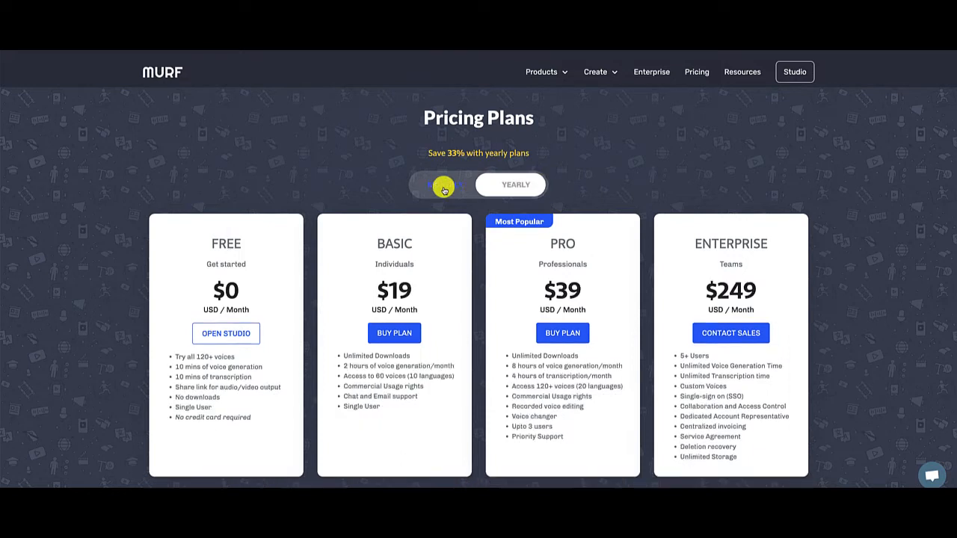
{"action": "left_click", "coordinate": [508, 190]}
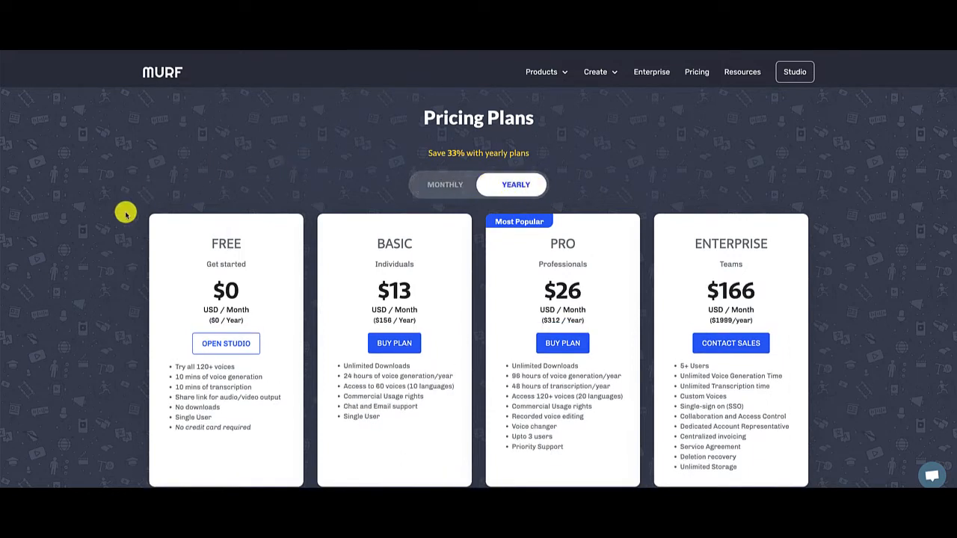
{"action": "scroll", "coordinate": [126, 215], "scroll_direction": "down", "scroll_amount": 1}
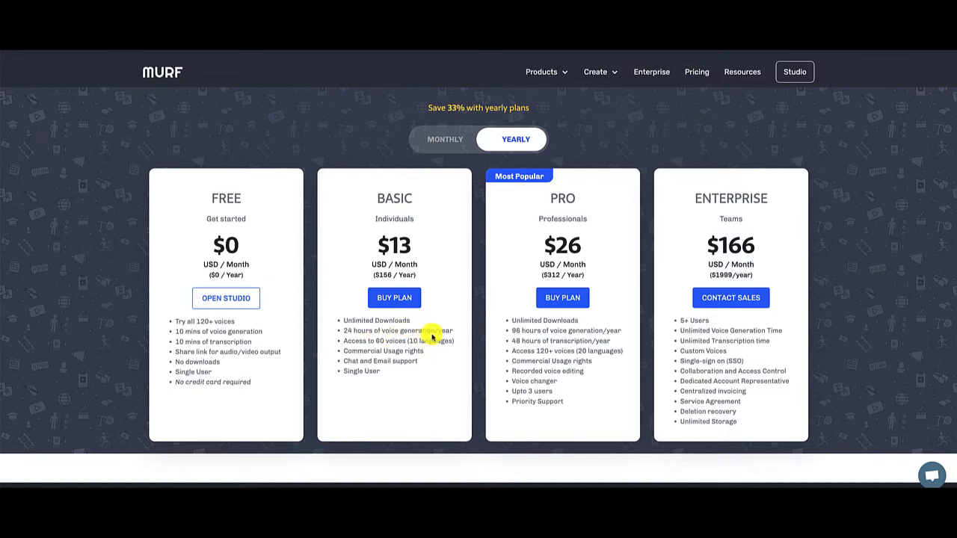
{"action": "left_click", "coordinate": [447, 139]}
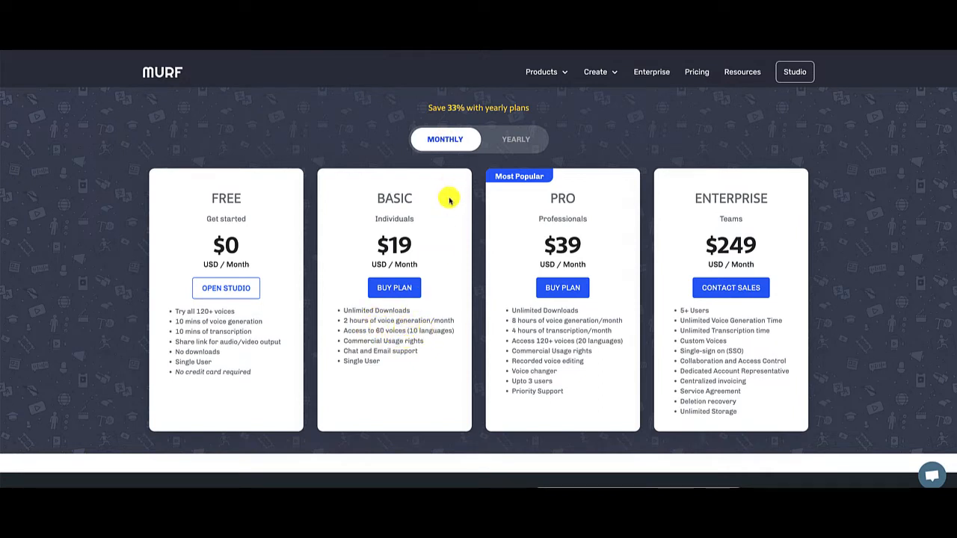
{"action": "left_click", "coordinate": [514, 144]}
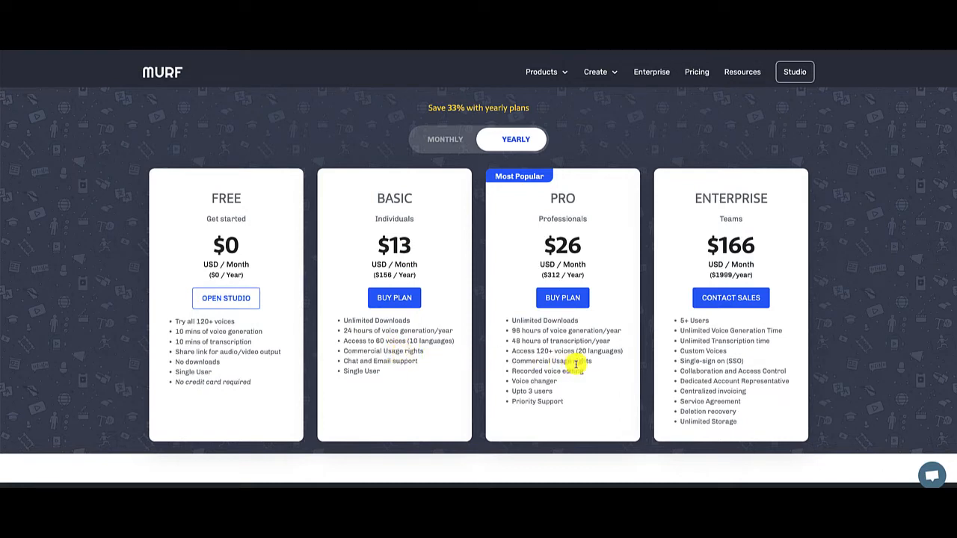
{"action": "left_click", "coordinate": [440, 142]}
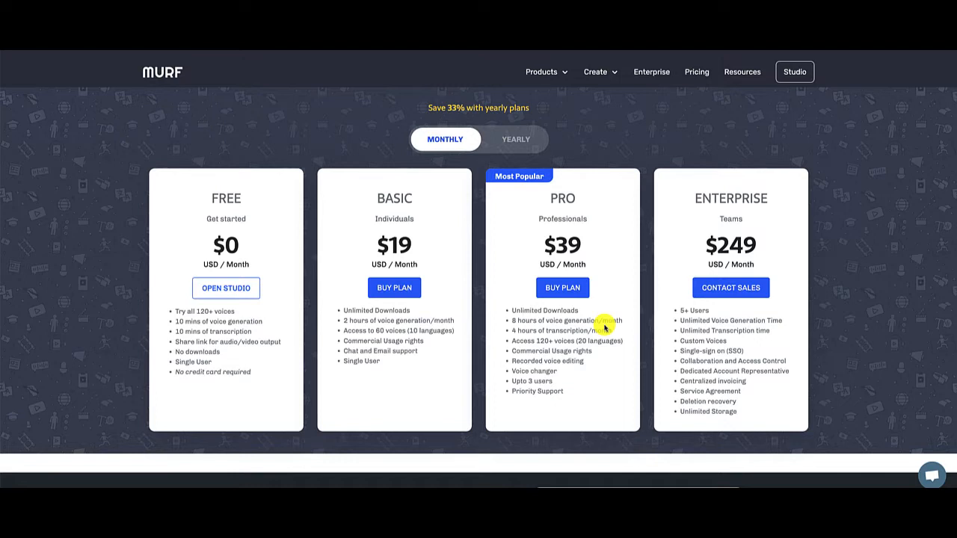
{"action": "left_click", "coordinate": [525, 141]}
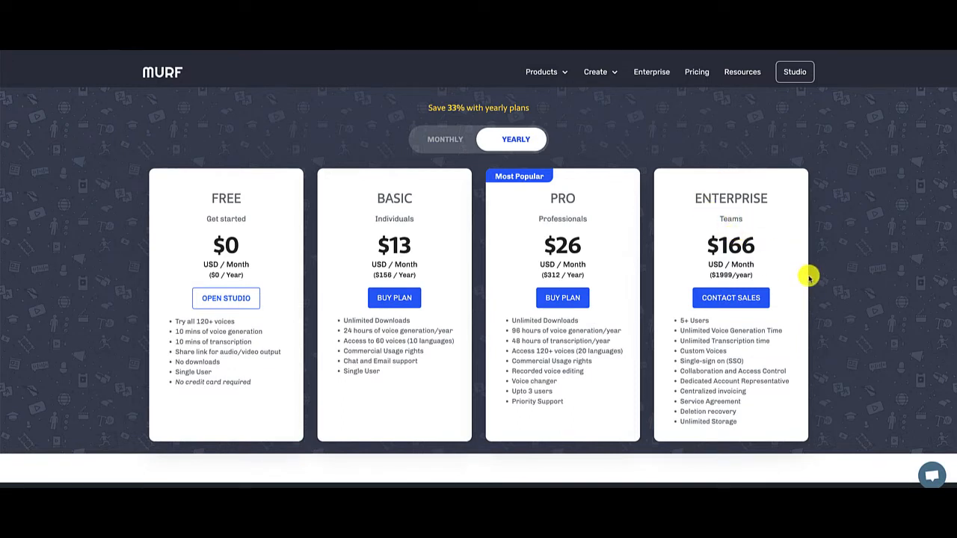
- Review the one-time pack offer below the subscription plans and compare it with the plan cards
{"action": "scroll", "coordinate": [809, 278], "scroll_direction": "down", "scroll_amount": 1}
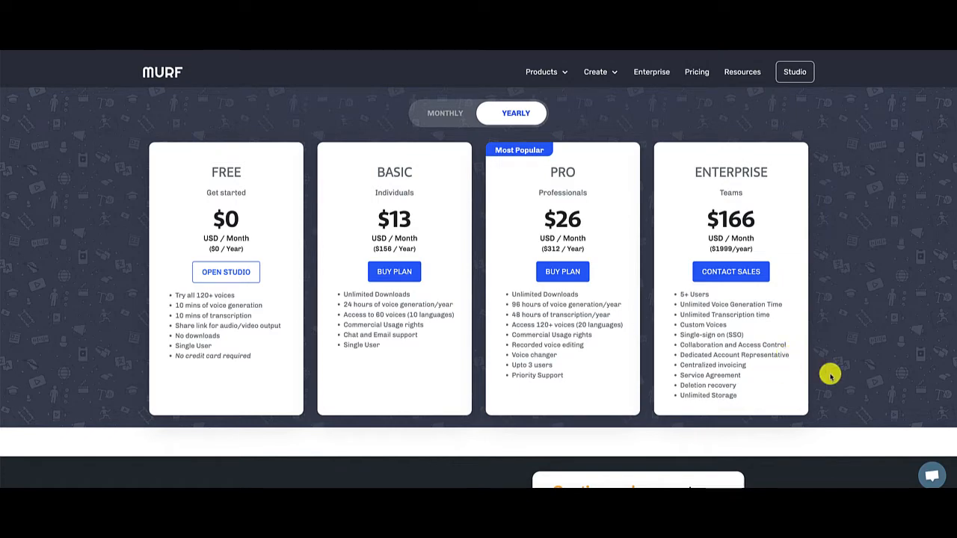
{"action": "scroll", "coordinate": [830, 376], "scroll_direction": "down", "scroll_amount": 3}
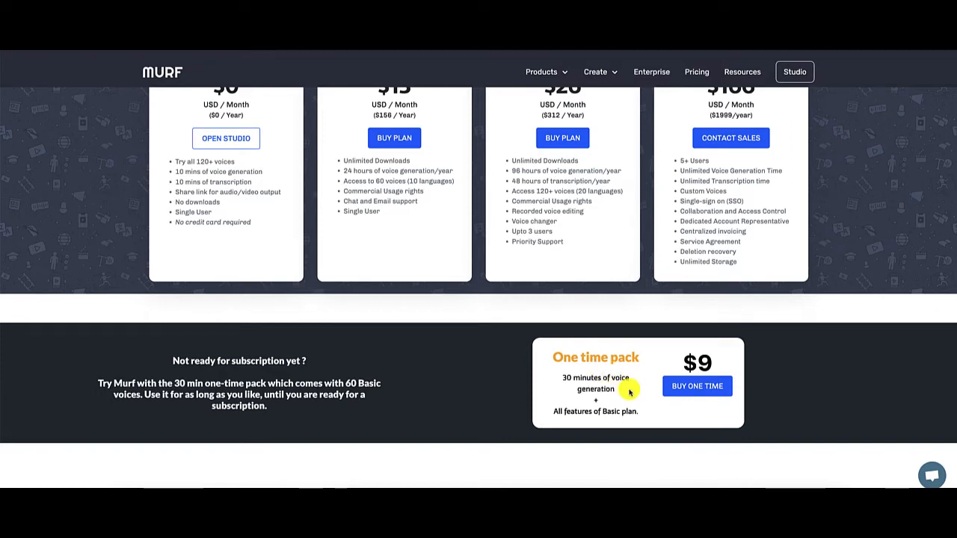
{"action": "scroll", "coordinate": [629, 392], "scroll_direction": "up", "scroll_amount": 2}
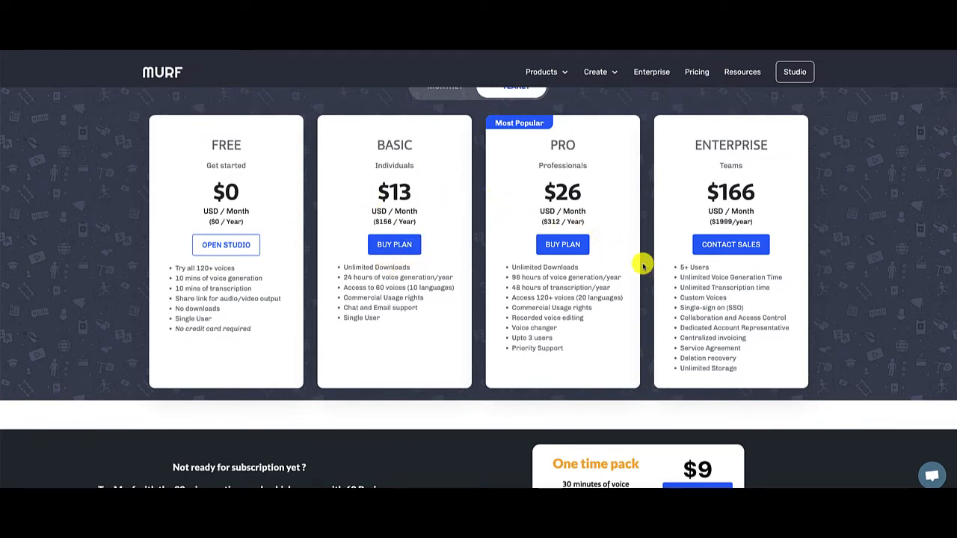
{"action": "scroll", "coordinate": [662, 277], "scroll_direction": "down", "scroll_amount": 2}
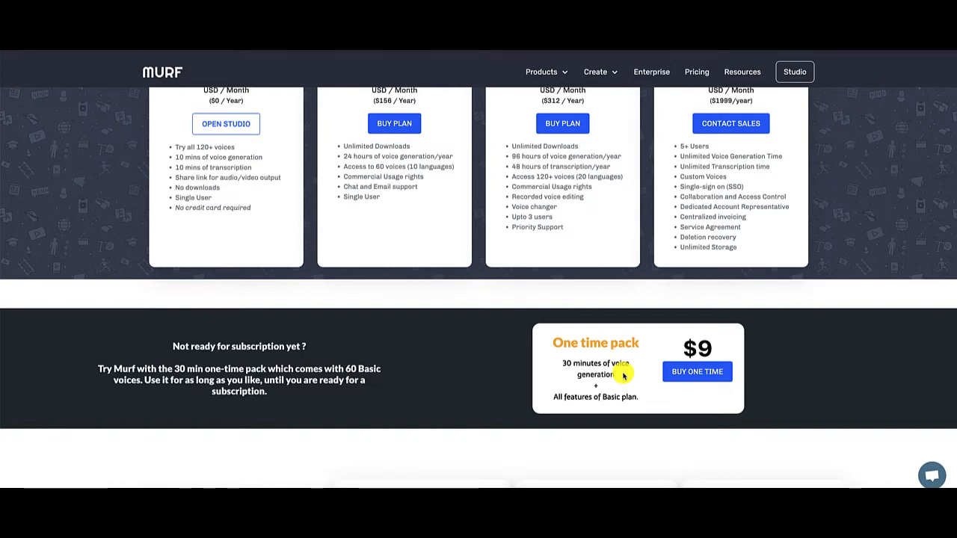
- Examine the feature comparison table for the Free, Basic and Pro plans, including the explanation of the number of voices
{"action": "scroll", "coordinate": [624, 375], "scroll_direction": "down", "scroll_amount": 5}
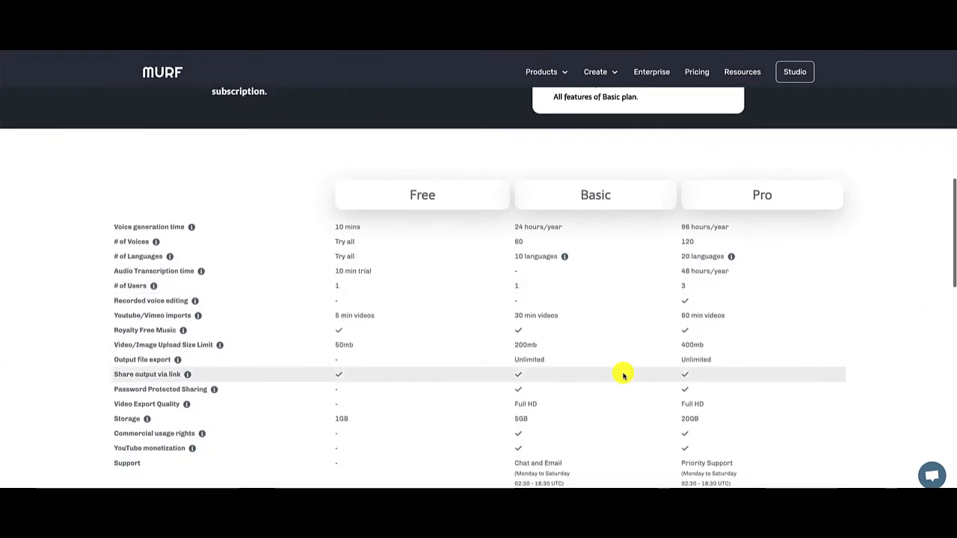
{"action": "scroll", "coordinate": [623, 375], "scroll_direction": "down", "scroll_amount": 1}
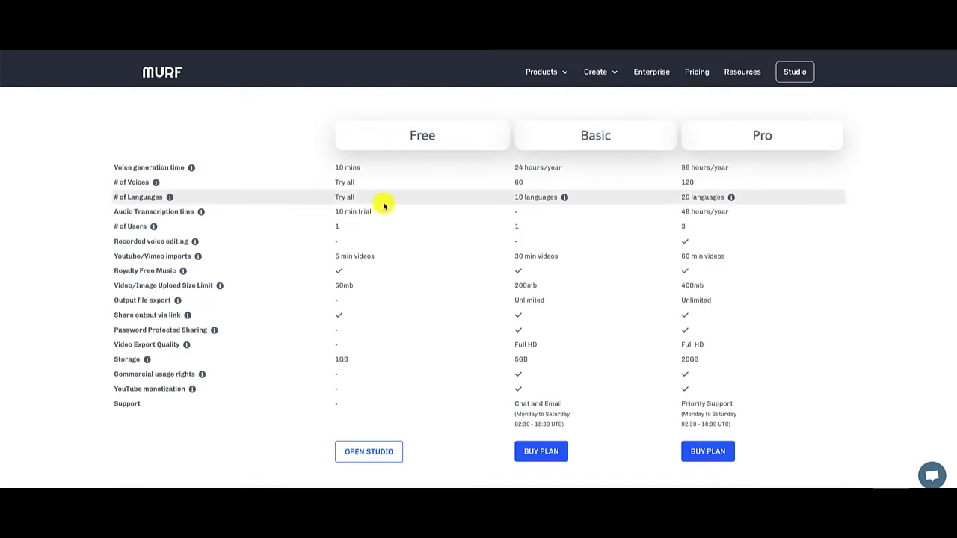
{"action": "mouse_move", "coordinate": [157, 184]}
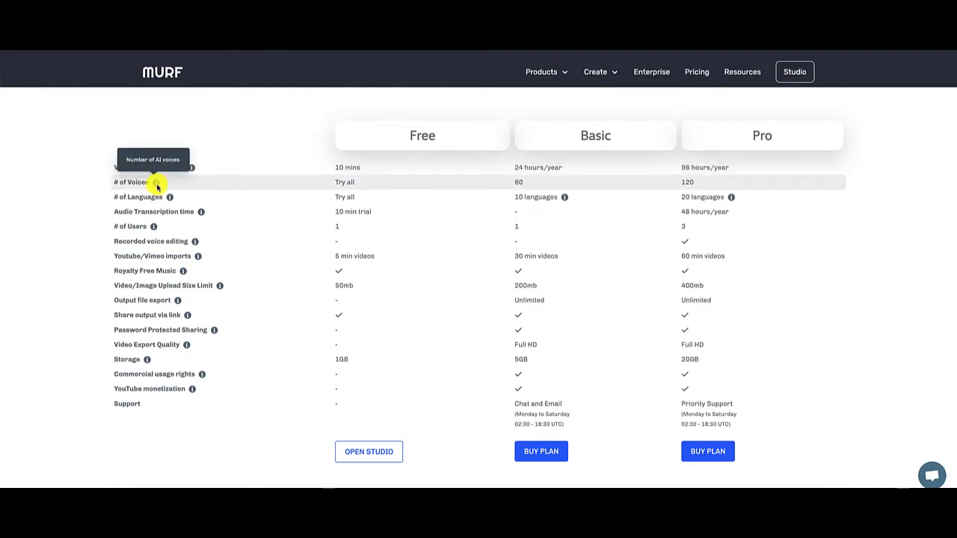
{"action": "mouse_move", "coordinate": [200, 213]}
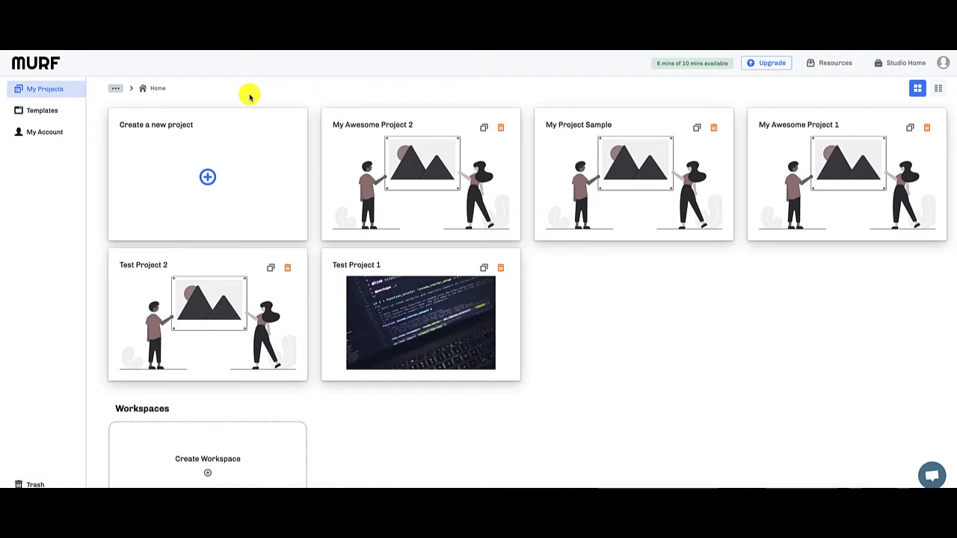
- Open the template gallery in Murf Studio
{"action": "left_click", "coordinate": [46, 113]}
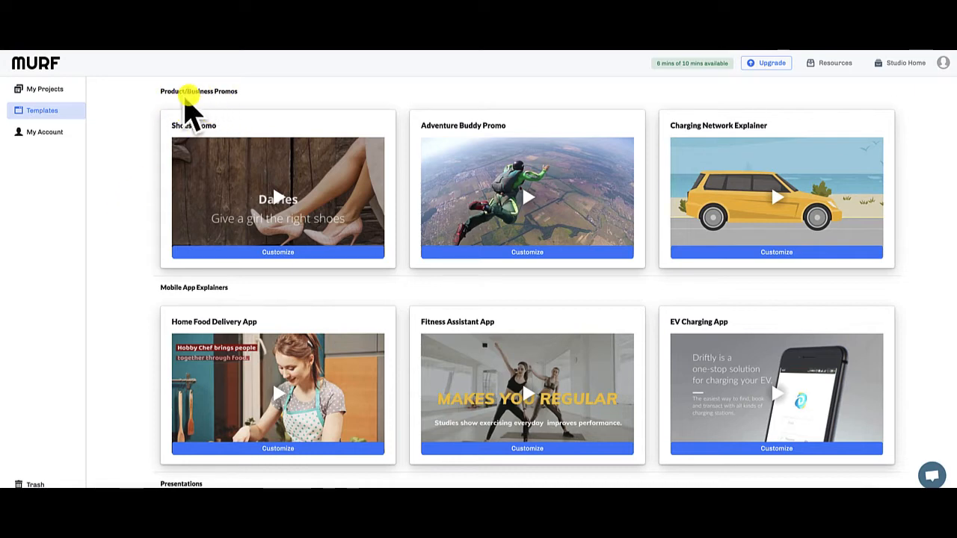
- Look through the template categories, from Product/Business Promos and Mobile App Explainers to Presentations and Podcast Intros
{"action": "scroll", "coordinate": [142, 223], "scroll_direction": "down", "scroll_amount": 2}
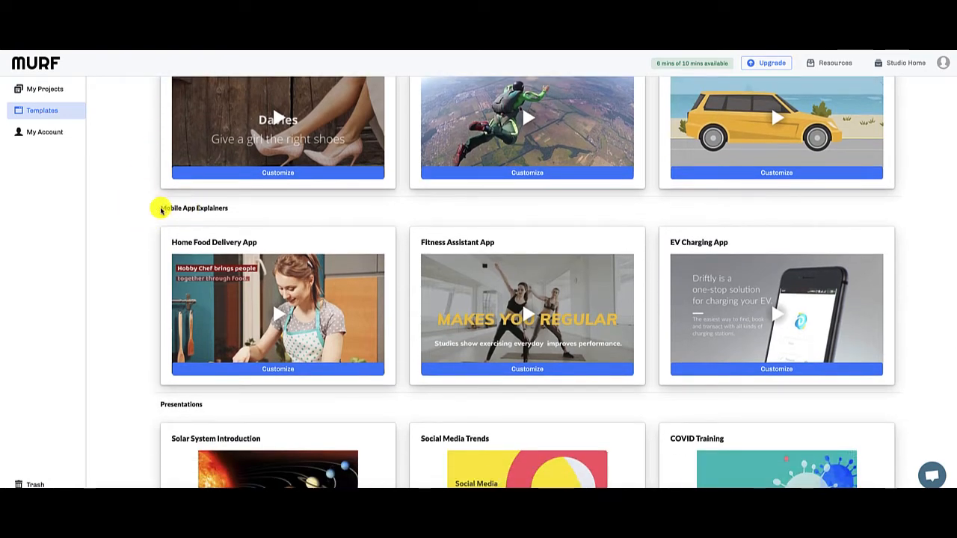
{"action": "scroll", "coordinate": [118, 218], "scroll_direction": "down", "scroll_amount": 4}
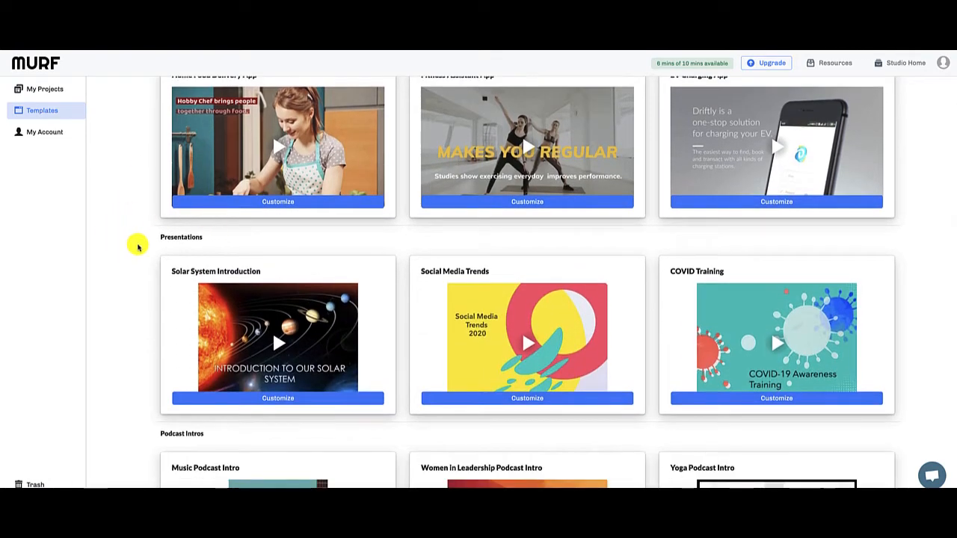
{"action": "scroll", "coordinate": [137, 247], "scroll_direction": "down", "scroll_amount": 3}
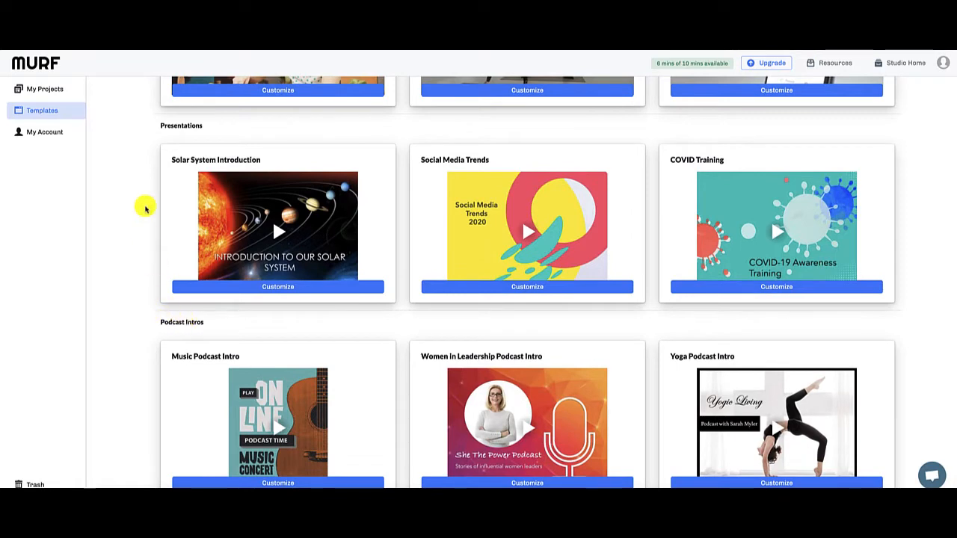
{"action": "scroll", "coordinate": [138, 174], "scroll_direction": "up", "scroll_amount": 9}
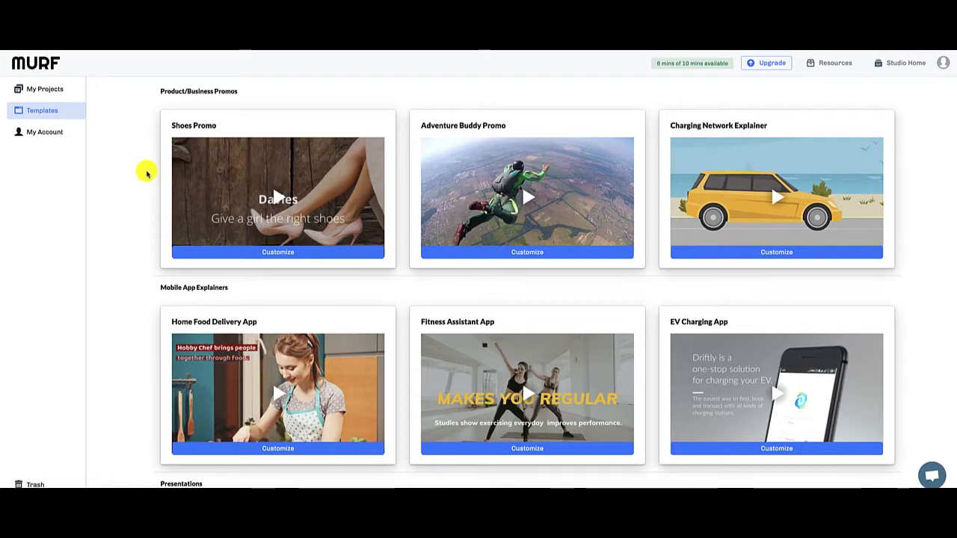
- Open Murf's resources blog and skim its articles, featured stories and categories
{"action": "mouse_move", "coordinate": [665, 63]}
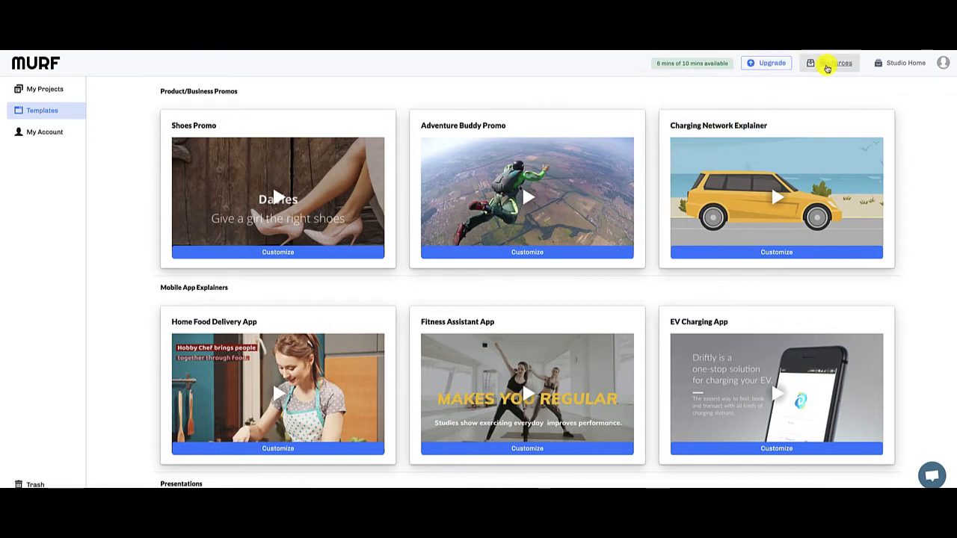
{"action": "left_click", "coordinate": [830, 64]}
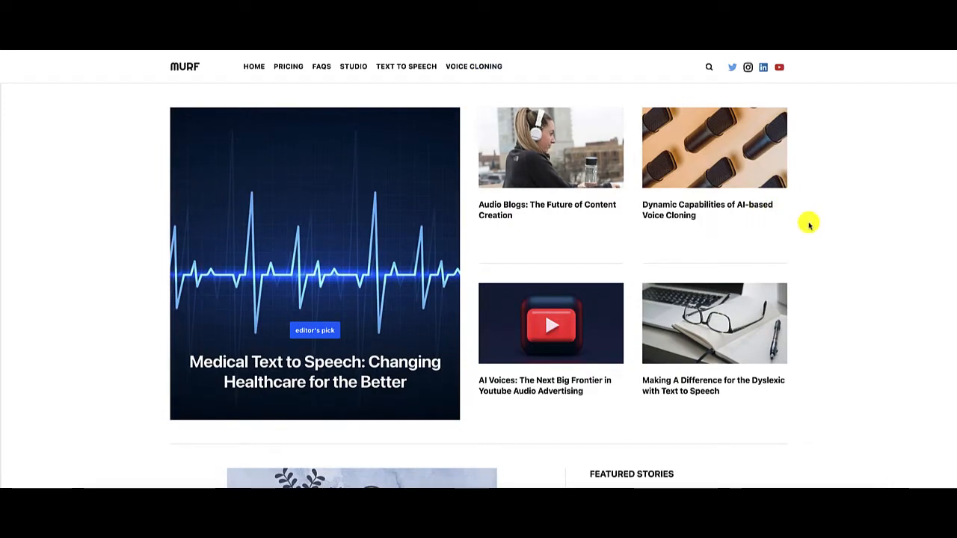
{"action": "scroll", "coordinate": [810, 223], "scroll_direction": "down", "scroll_amount": 8}
{"action": "scroll", "coordinate": [809, 225], "scroll_direction": "down", "scroll_amount": 2}
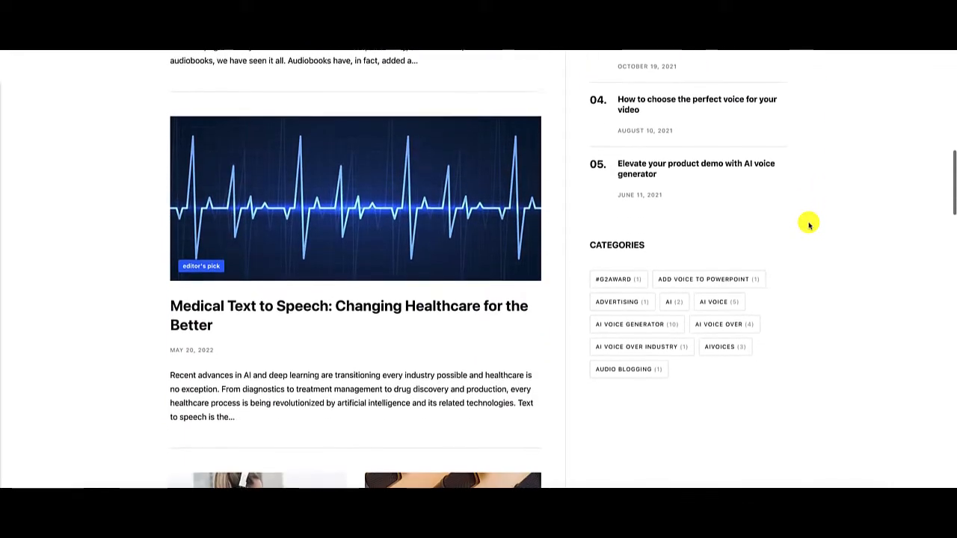
{"action": "scroll", "coordinate": [809, 224], "scroll_direction": "up", "scroll_amount": 10}
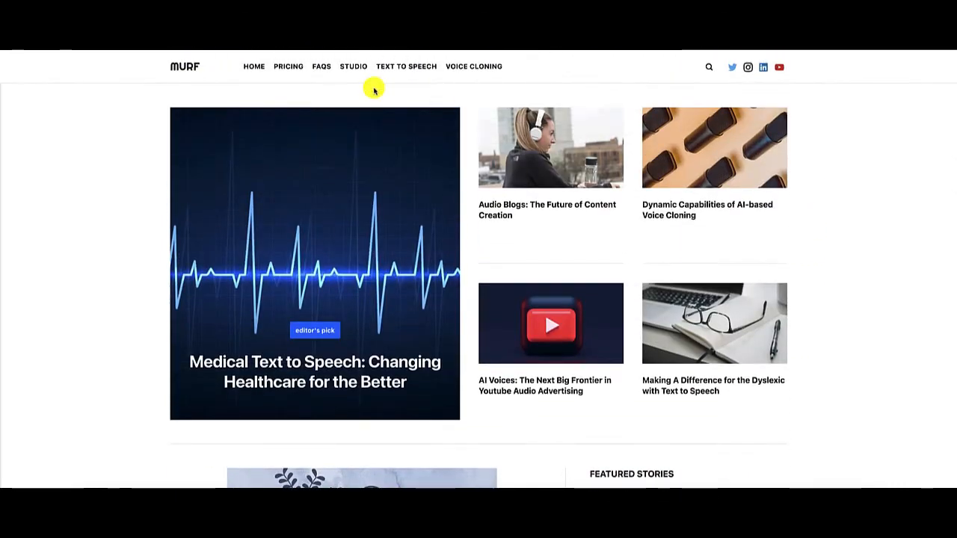
- Open the Frequently Asked Questions page and review its topics and pinned questions
{"action": "left_click", "coordinate": [321, 68]}
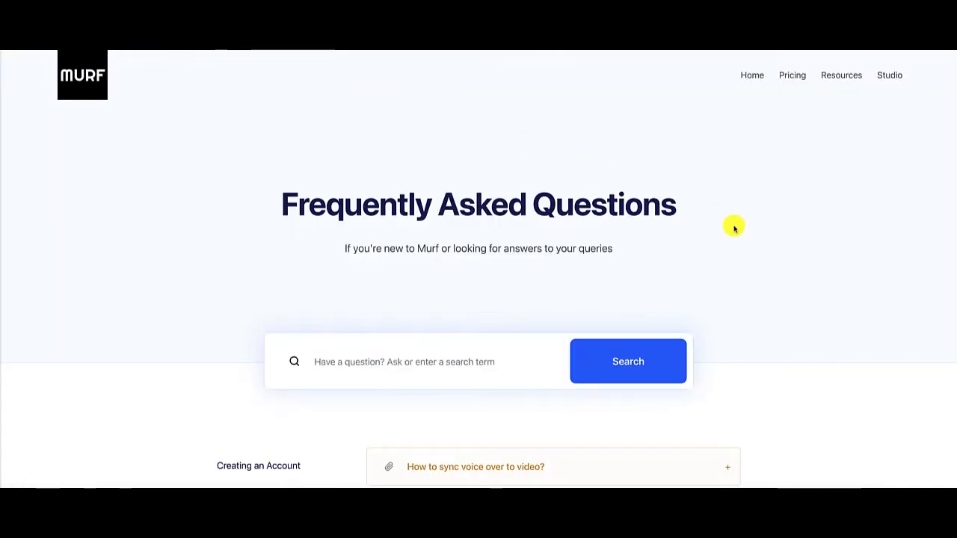
{"action": "scroll", "coordinate": [785, 237], "scroll_direction": "down", "scroll_amount": 1}
{"action": "scroll", "coordinate": [785, 238], "scroll_direction": "down", "scroll_amount": 3}
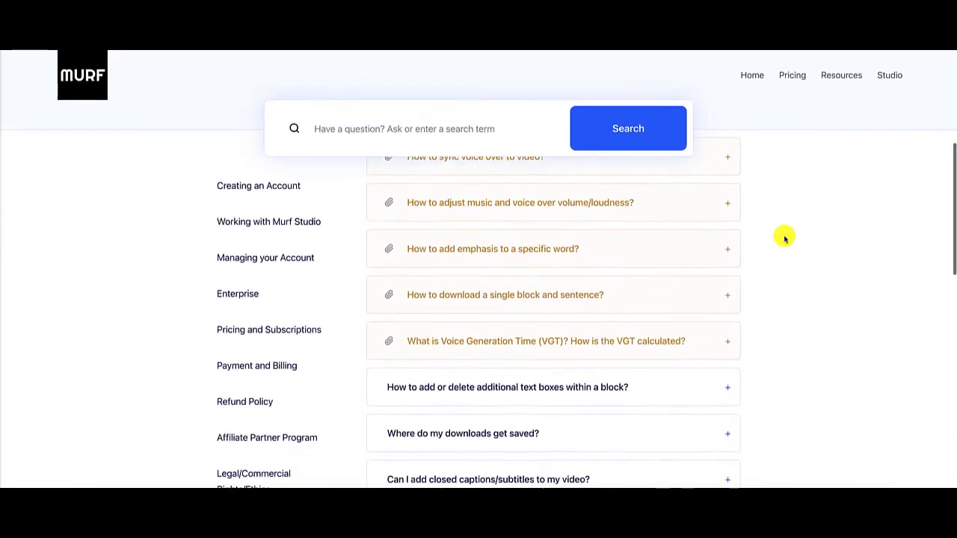
{"action": "scroll", "coordinate": [785, 238], "scroll_direction": "up", "scroll_amount": 1}
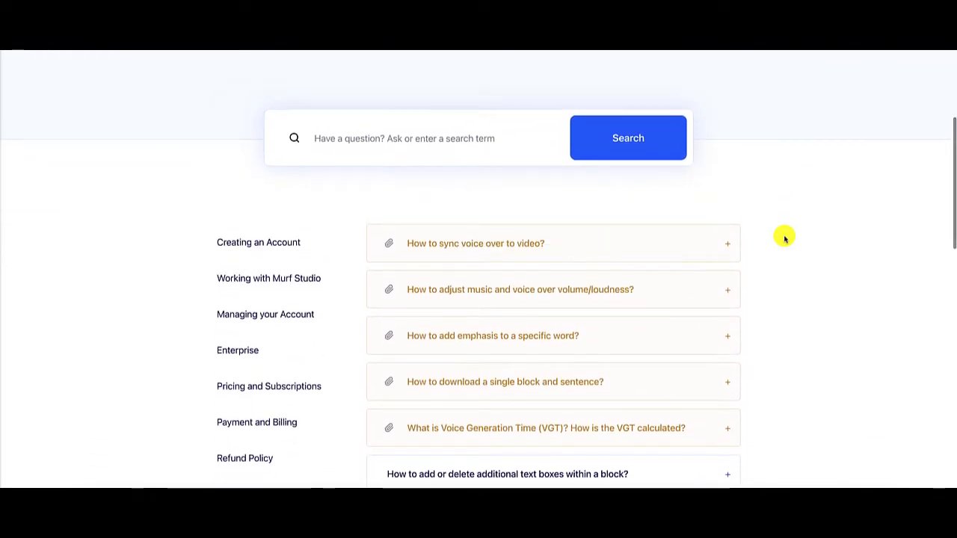
{"action": "scroll", "coordinate": [785, 238], "scroll_direction": "down", "scroll_amount": 1}
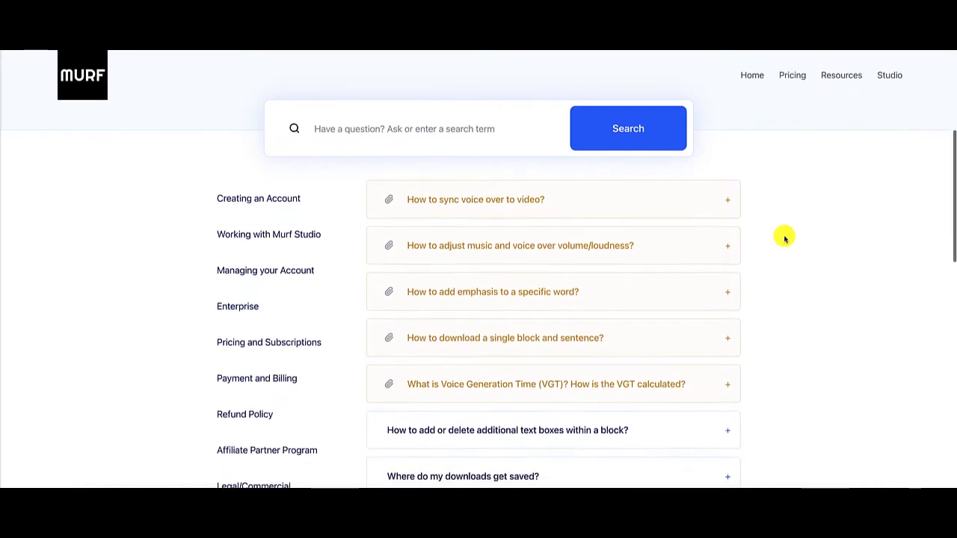
- Open the Working with Murf Studio FAQ topic and read through its list of questions
{"action": "left_click", "coordinate": [274, 236]}
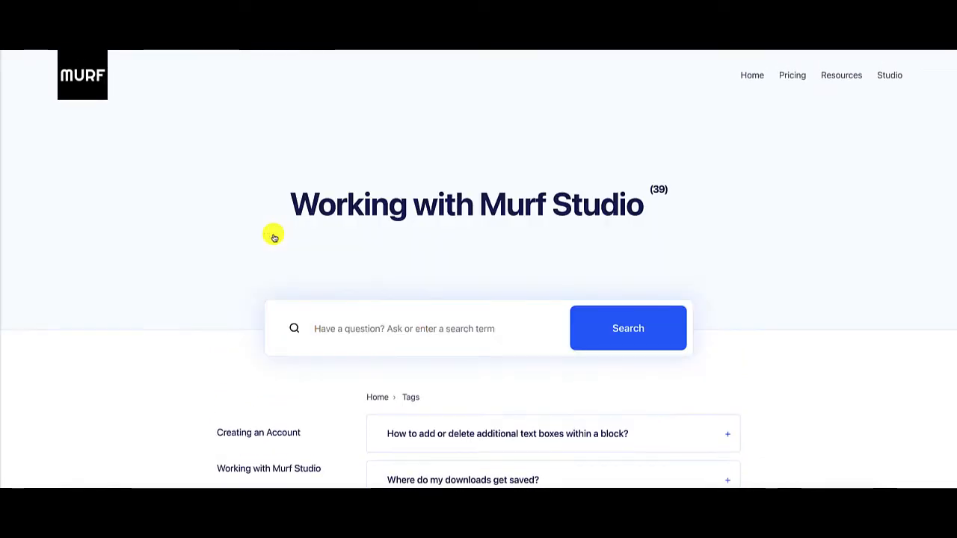
{"action": "scroll", "coordinate": [892, 320], "scroll_direction": "down", "scroll_amount": 2}
{"action": "scroll", "coordinate": [892, 319], "scroll_direction": "down", "scroll_amount": 3}
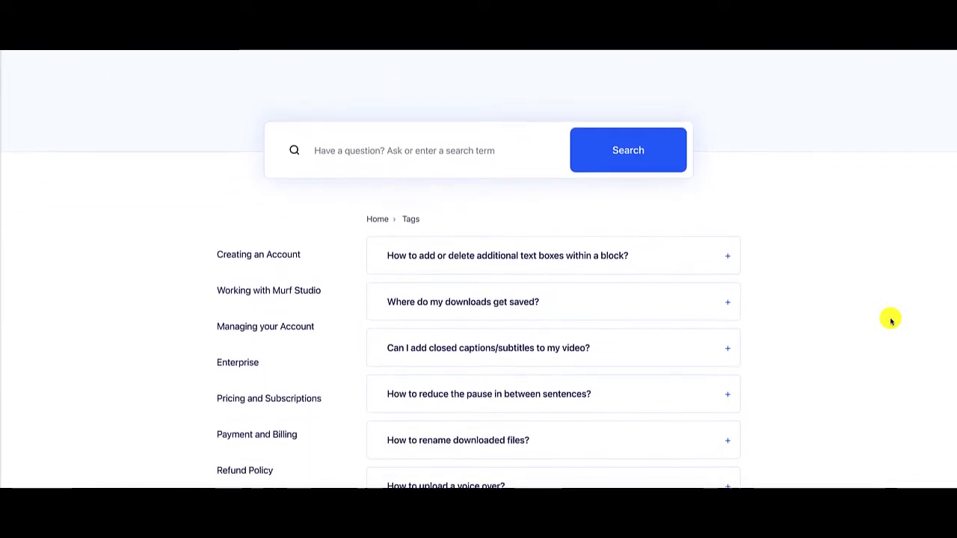
{"action": "scroll", "coordinate": [891, 320], "scroll_direction": "down", "scroll_amount": 3}
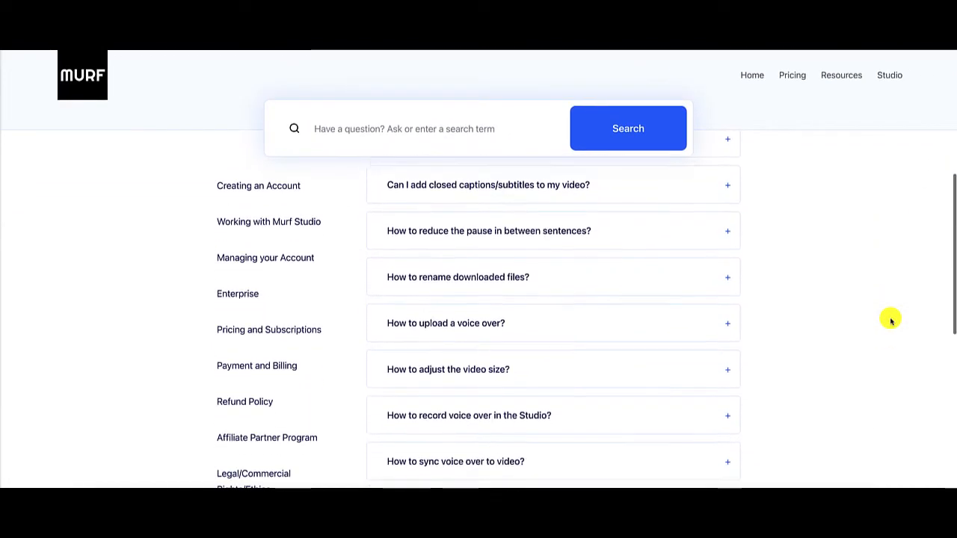
{"action": "scroll", "coordinate": [891, 320], "scroll_direction": "down", "scroll_amount": 2}
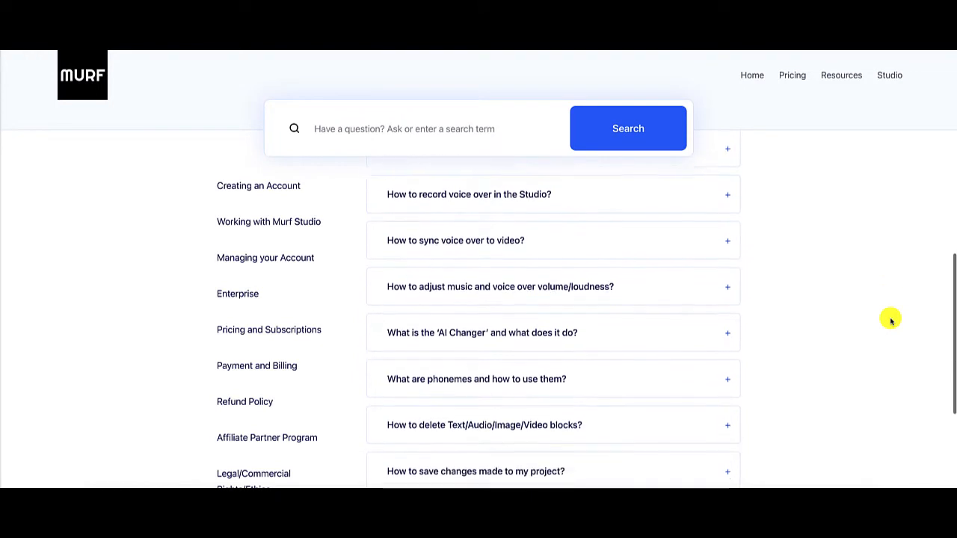
{"action": "scroll", "coordinate": [891, 320], "scroll_direction": "down", "scroll_amount": 1}
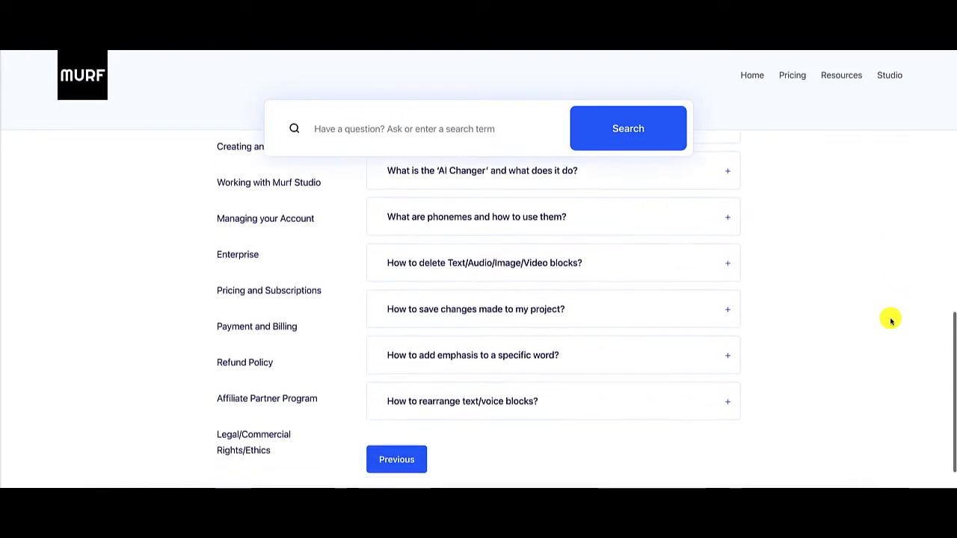
{"action": "scroll", "coordinate": [891, 320], "scroll_direction": "up", "scroll_amount": 1}
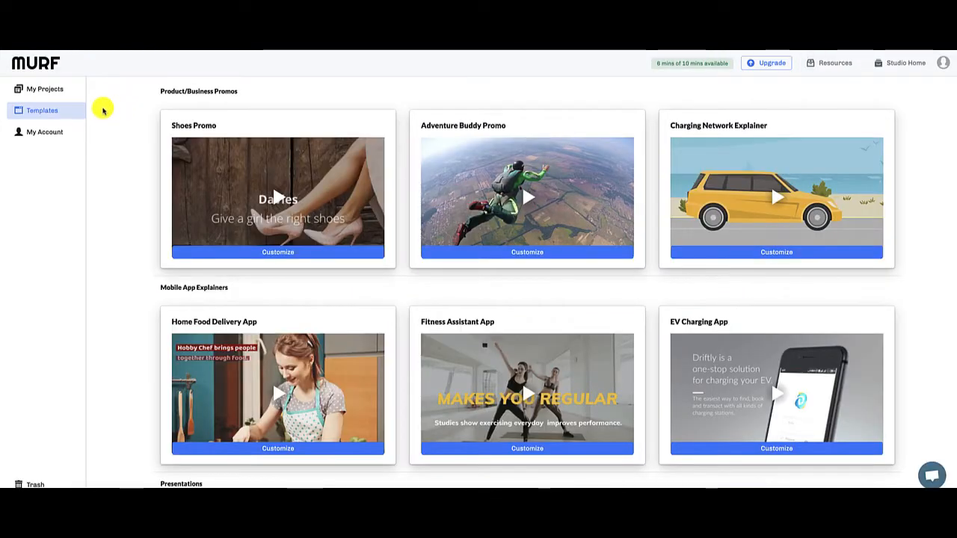
- Create a new project named Sample Project from the projects page, leaving the media upload for later
{"action": "left_click", "coordinate": [60, 89]}
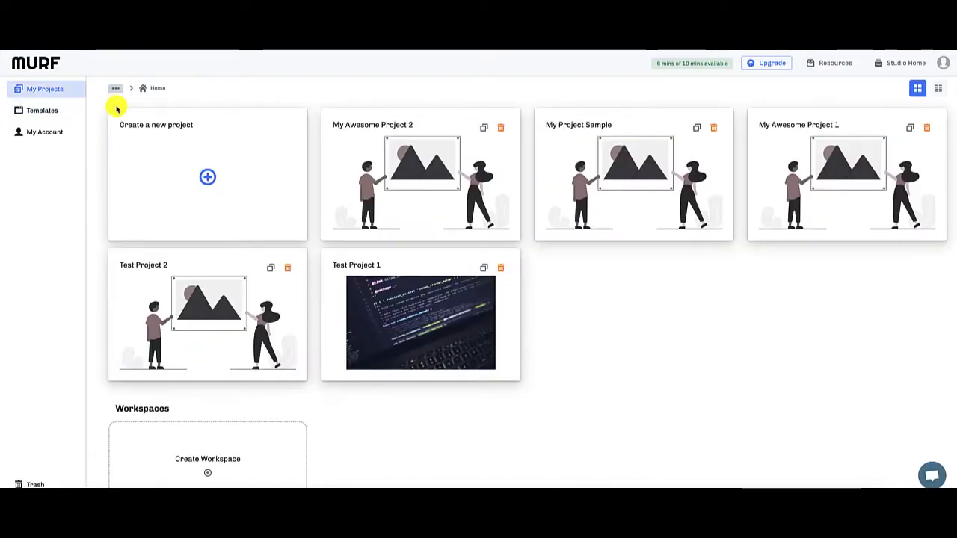
{"action": "left_click", "coordinate": [207, 178]}
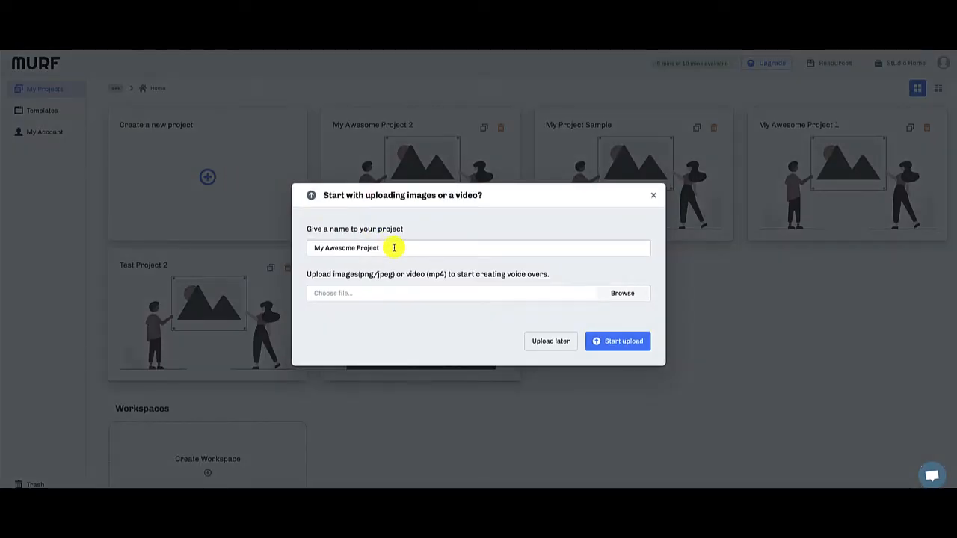
{"action": "left_click_drag", "start_coordinate": [388, 247], "coordinate": [294, 246]}
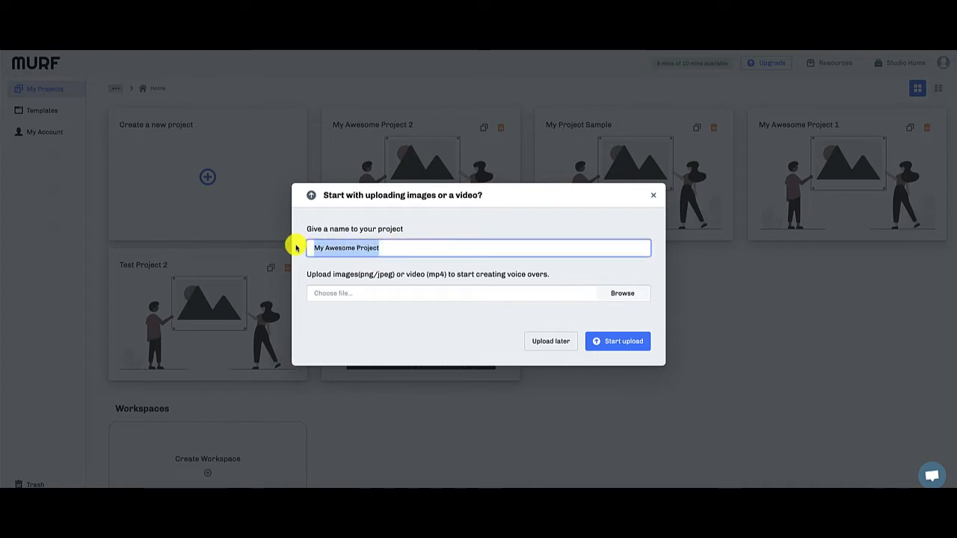
{"action": "type", "text": "Sampl"}
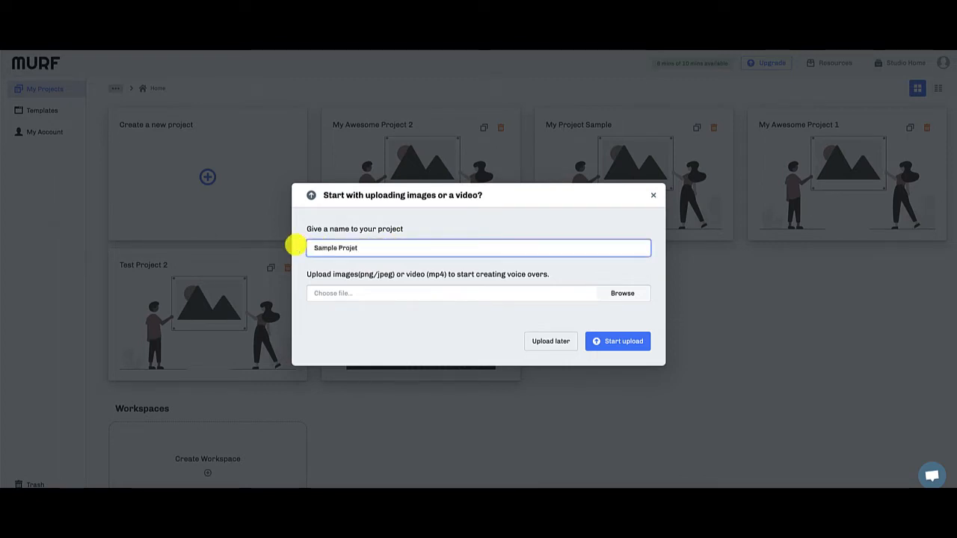
{"action": "key", "text": "BackSpace"}
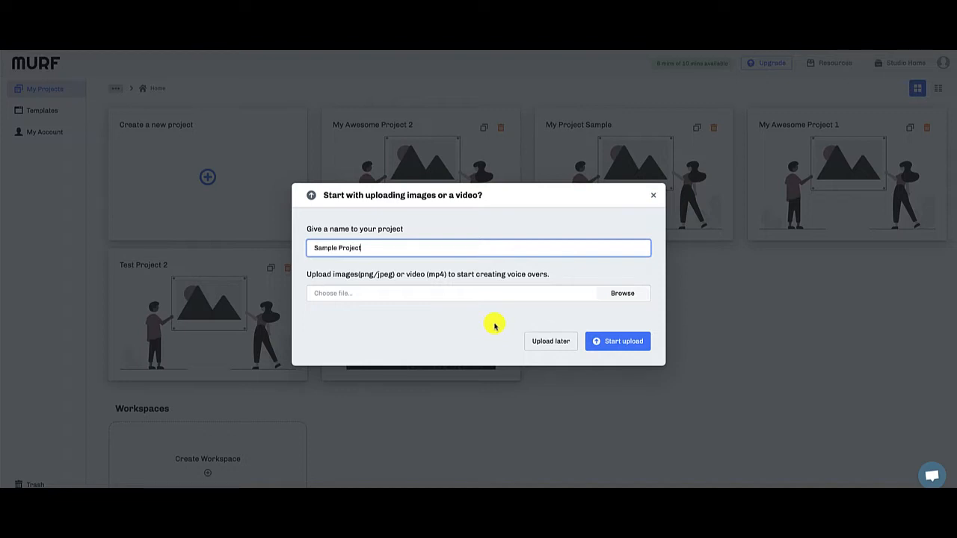
{"action": "left_click", "coordinate": [547, 343]}
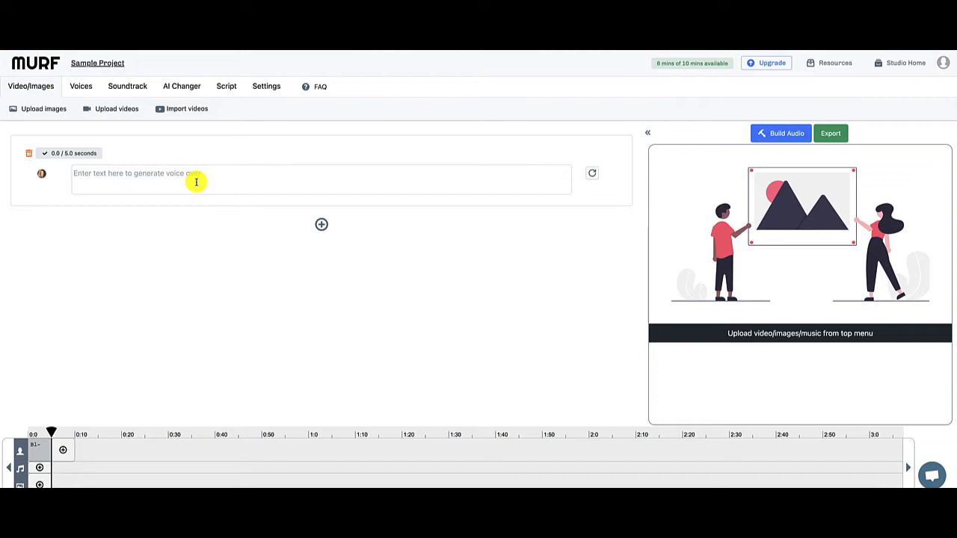
- Add a second voice-over block below the first one and delete it again
{"action": "left_click", "coordinate": [320, 224]}
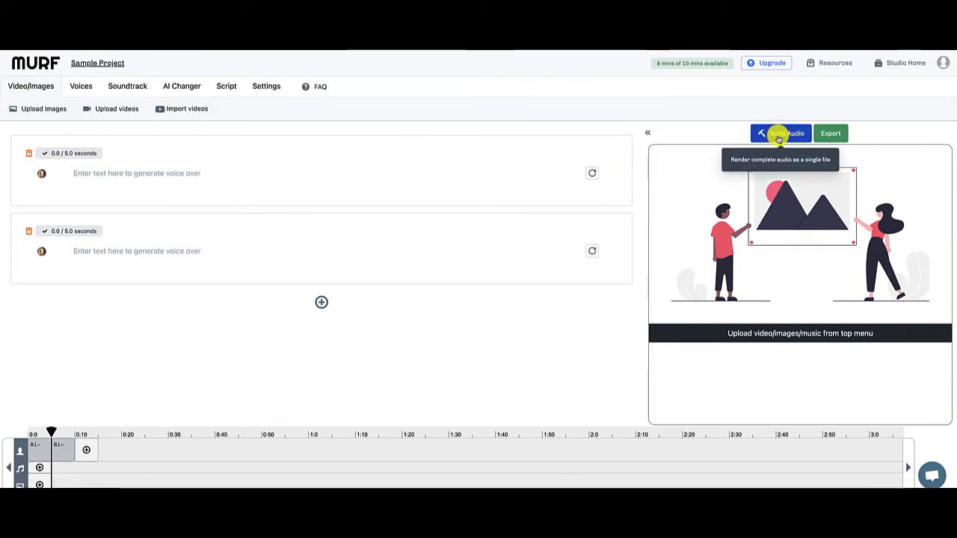
{"action": "left_click", "coordinate": [27, 235]}
{"action": "left_click", "coordinate": [591, 284]}
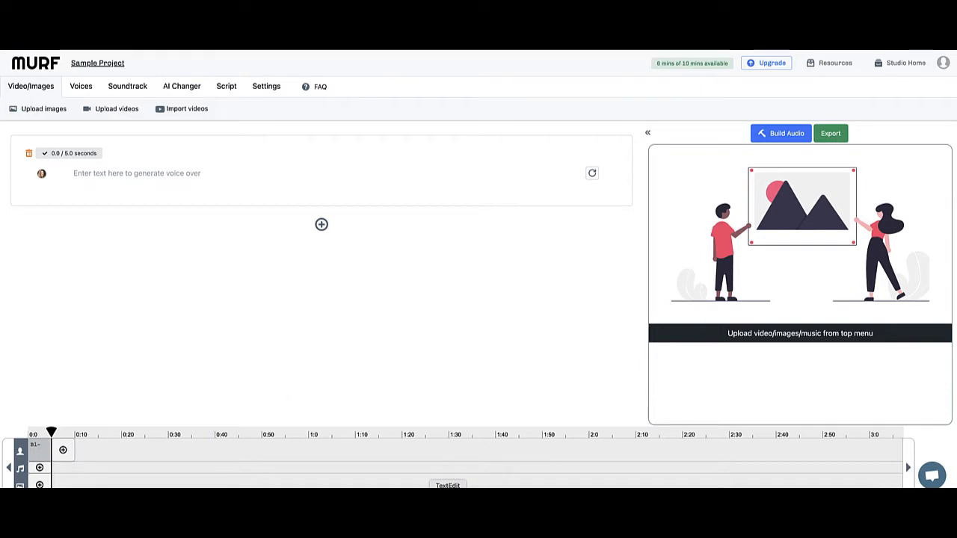
- Copy the whole text of the Murf Script document in TextEdit and paste it into the project's empty voice-over block
{"action": "left_click", "coordinate": [444, 486]}
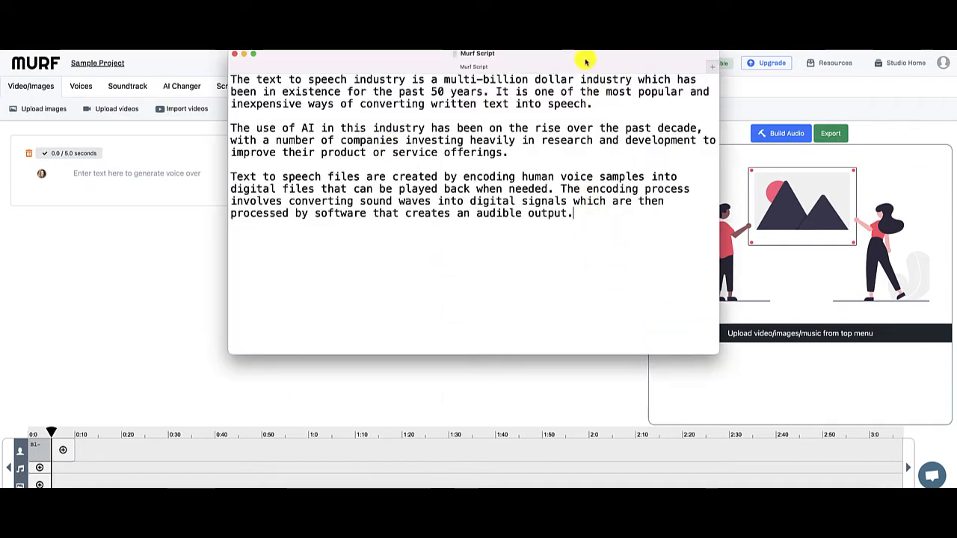
{"action": "left_click_drag", "start_coordinate": [585, 60], "coordinate": [593, 75]}
{"action": "left_click_drag", "start_coordinate": [580, 230], "coordinate": [224, 99]}
{"action": "key", "text": "ctrl+c"}
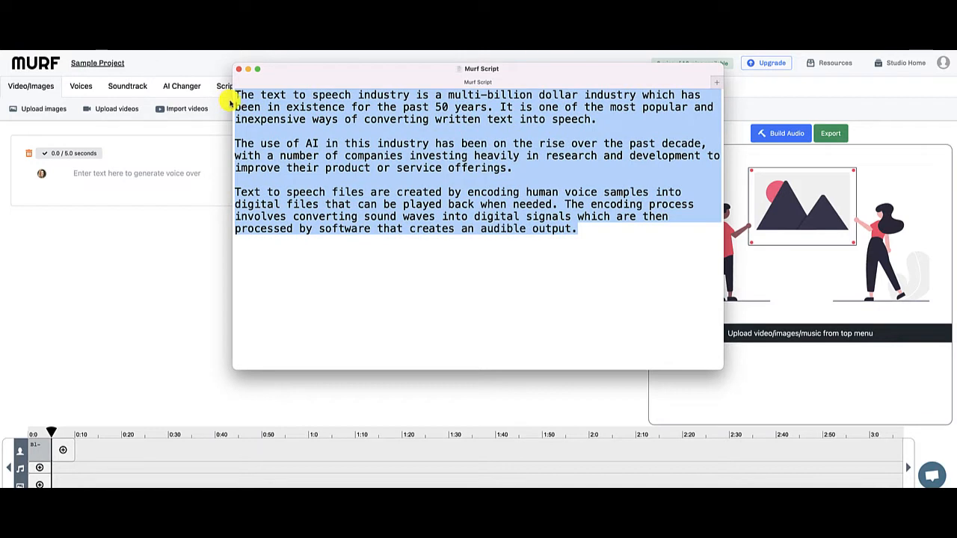
{"action": "left_click", "coordinate": [155, 234]}
{"action": "left_click", "coordinate": [157, 178]}
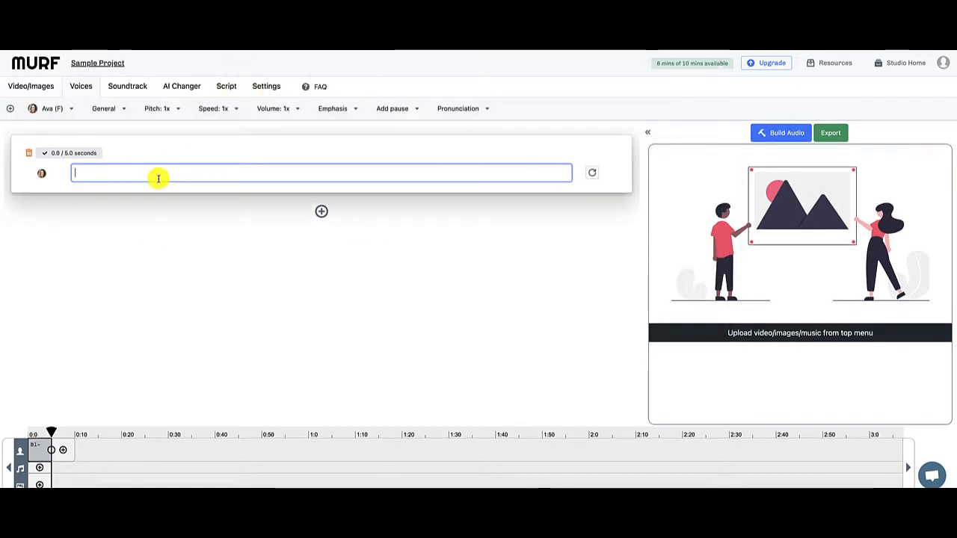
{"action": "key", "text": "ctrl+v"}
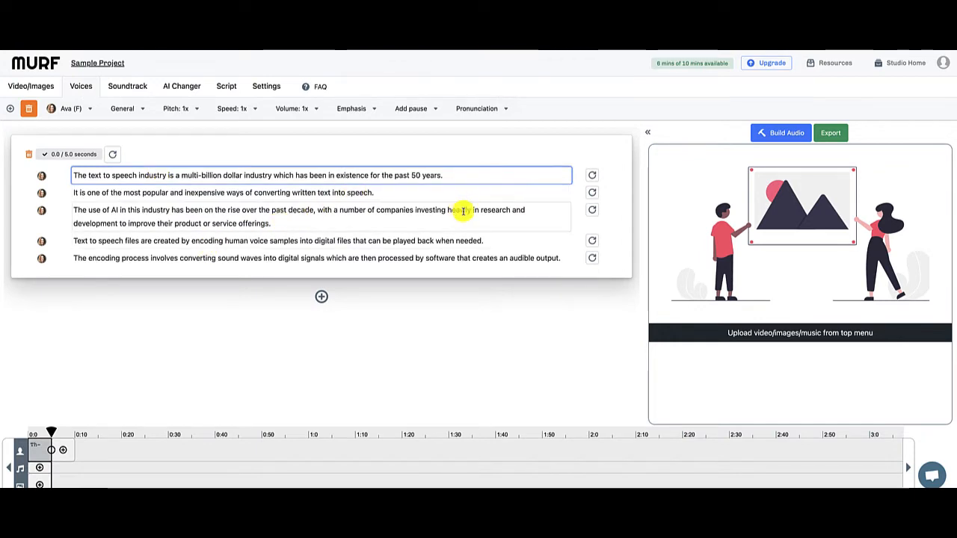
- Examine how the pasted script is divided into separate sentence lines within the block
{"action": "left_click", "coordinate": [385, 198]}
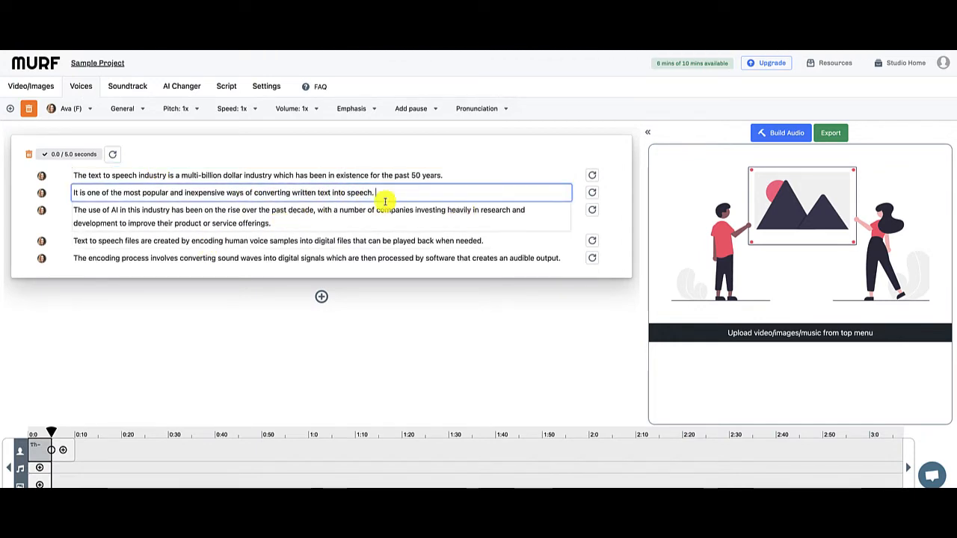
{"action": "left_click", "coordinate": [524, 214]}
{"action": "left_click", "coordinate": [534, 247]}
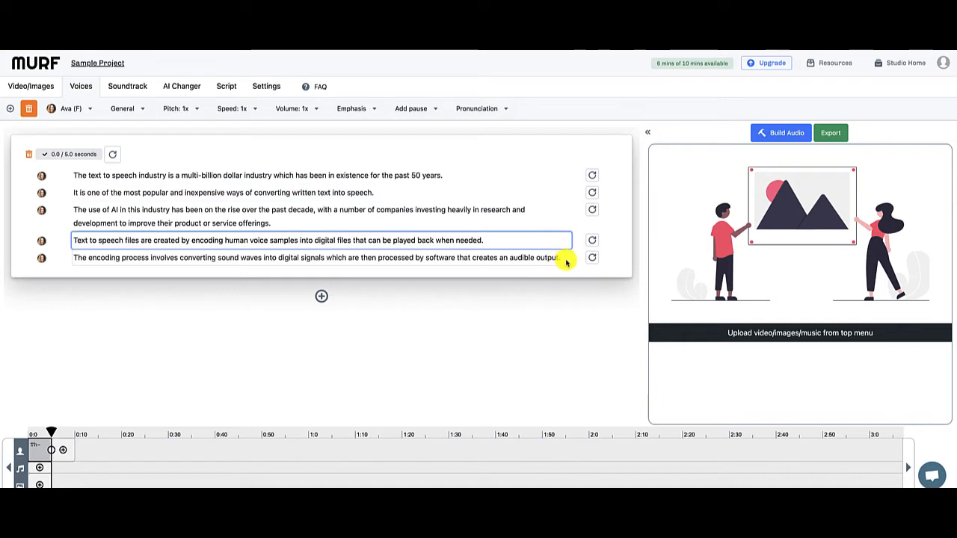
{"action": "left_click", "coordinate": [560, 258]}
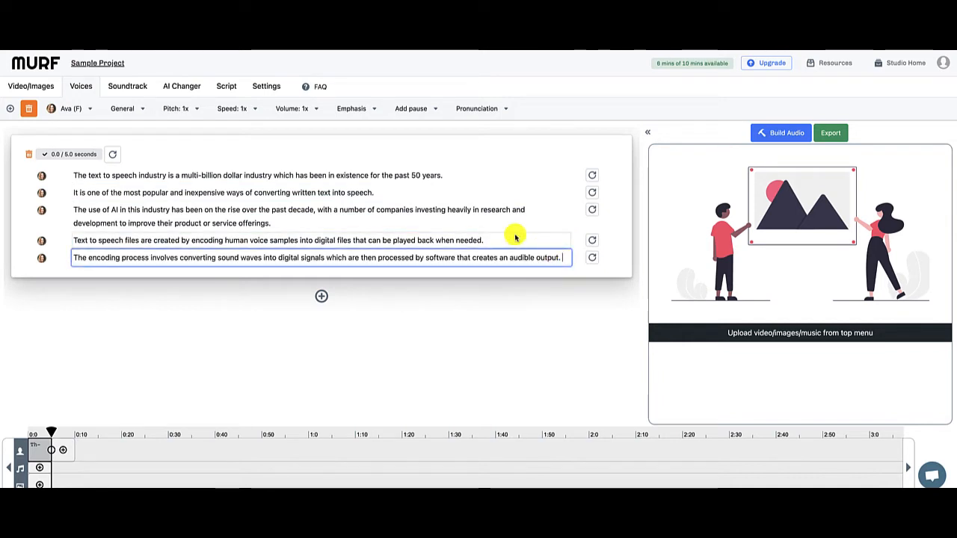
{"action": "left_click", "coordinate": [453, 175]}
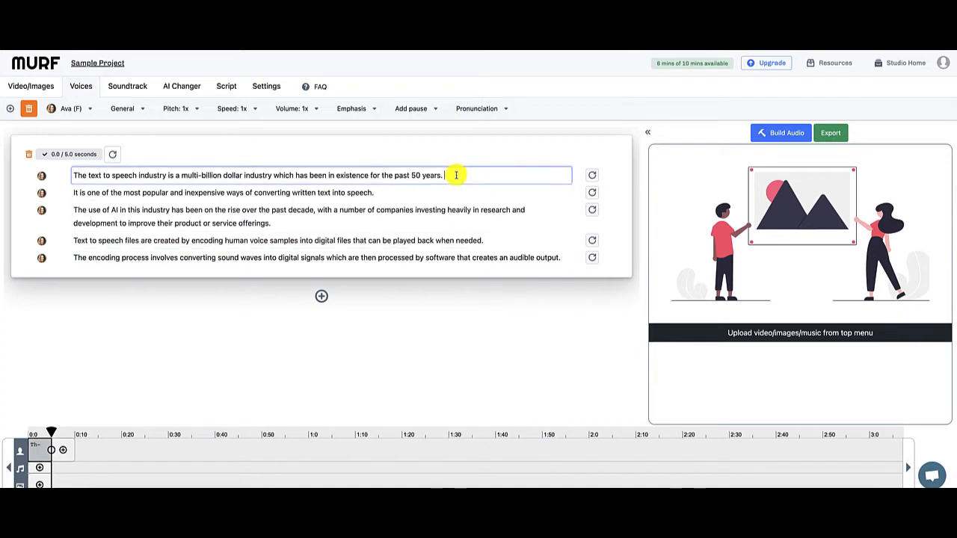
{"action": "left_click", "coordinate": [445, 194]}
{"action": "left_click", "coordinate": [540, 213]}
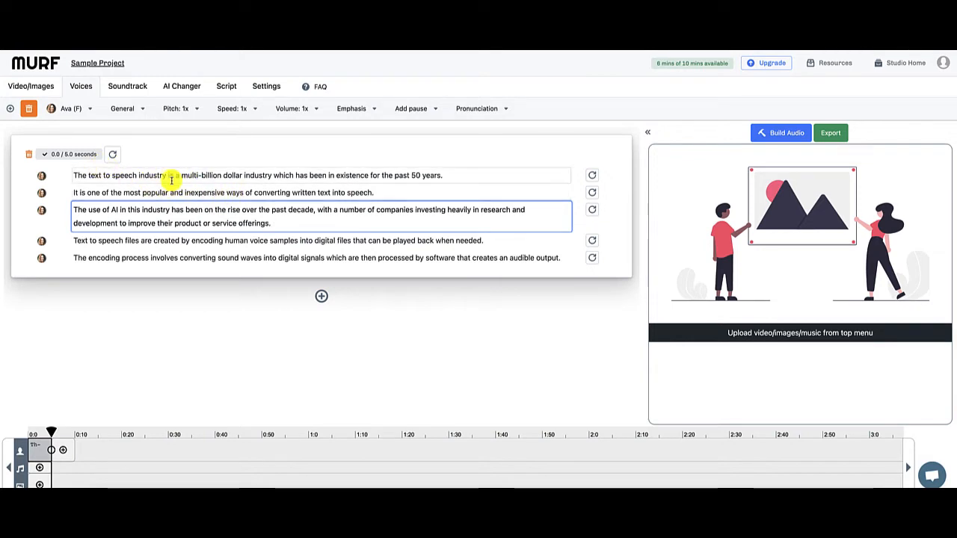
- Open the voice selection for the block and look through the available languages and accents, keeping English - US & Canada
{"action": "left_click", "coordinate": [91, 112]}
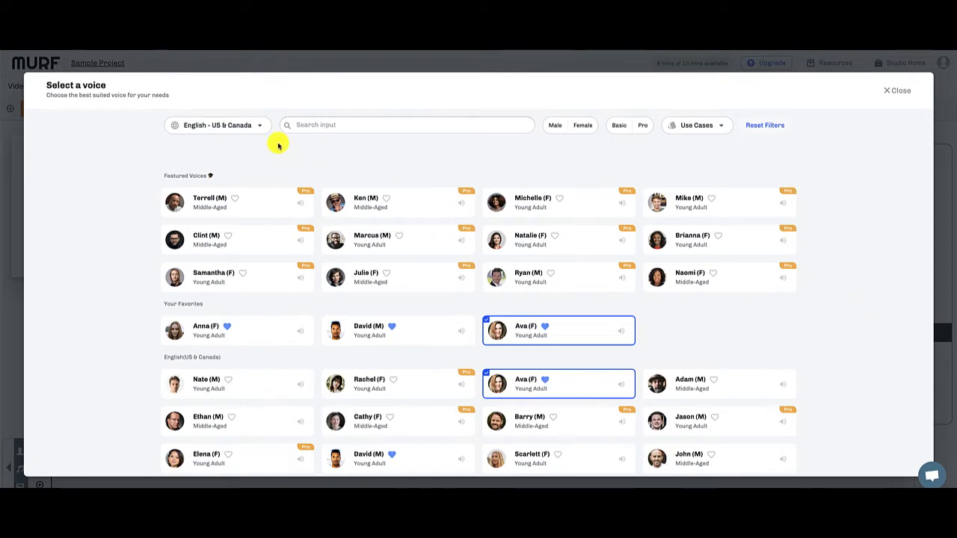
{"action": "left_click", "coordinate": [250, 126]}
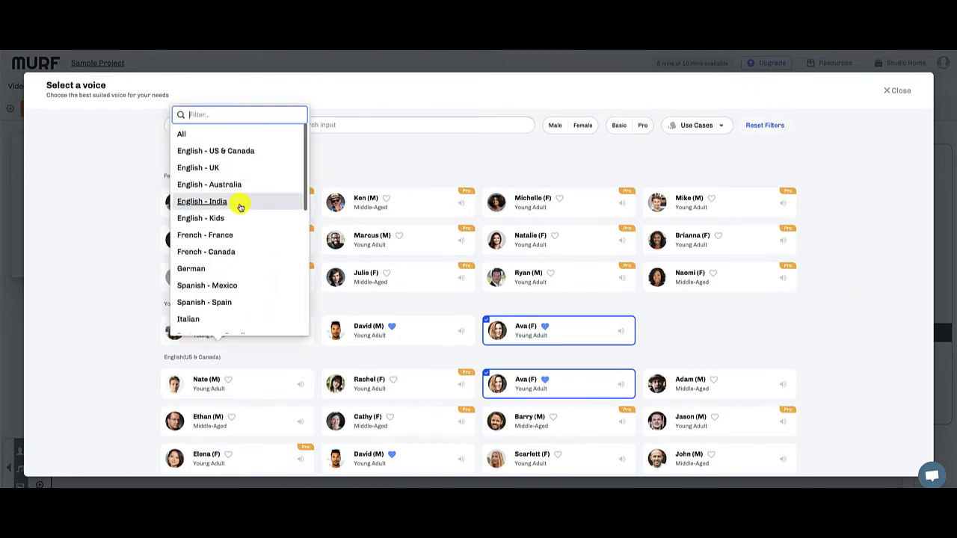
{"action": "scroll", "coordinate": [240, 203], "scroll_direction": "down", "scroll_amount": 5}
{"action": "scroll", "coordinate": [241, 207], "scroll_direction": "down", "scroll_amount": 2}
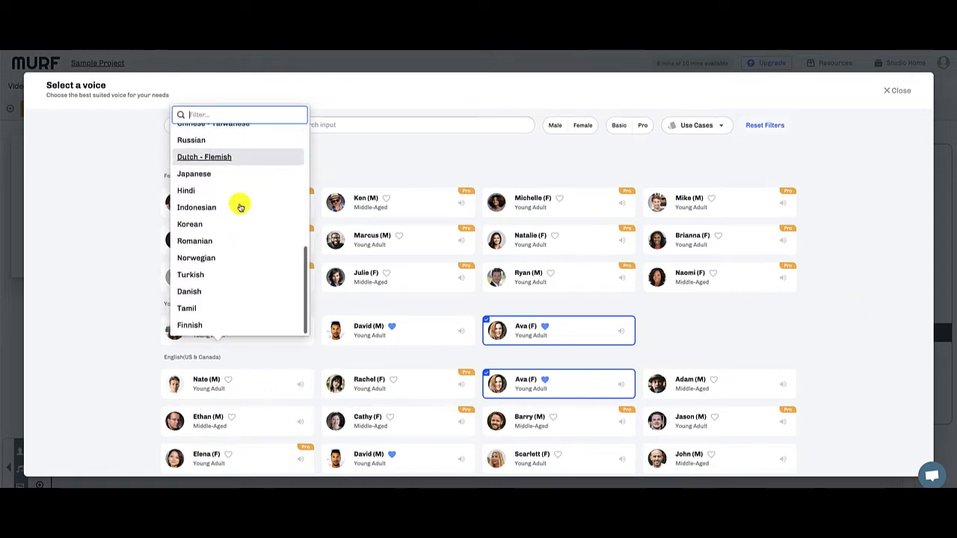
{"action": "scroll", "coordinate": [240, 207], "scroll_direction": "up", "scroll_amount": 5}
{"action": "scroll", "coordinate": [241, 207], "scroll_direction": "up", "scroll_amount": 3}
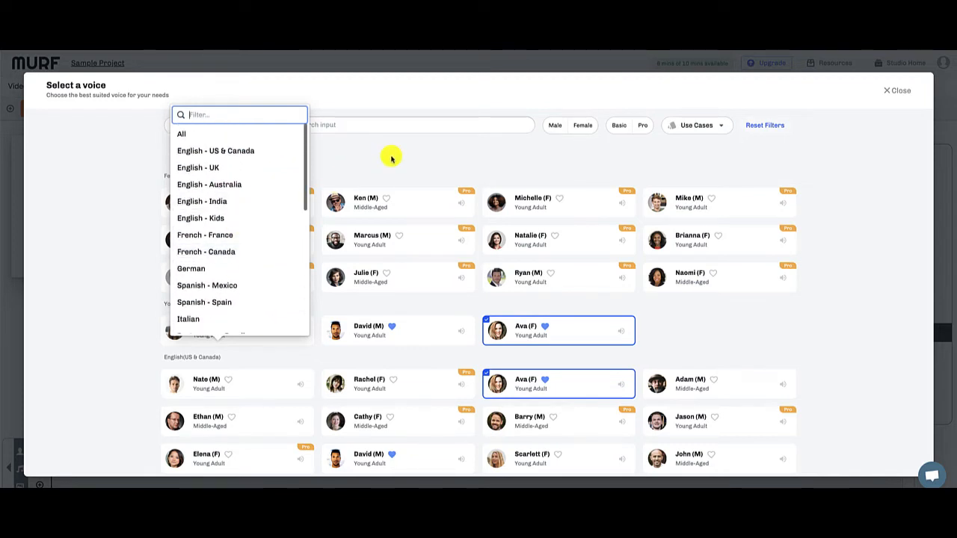
{"action": "left_click", "coordinate": [391, 156]}
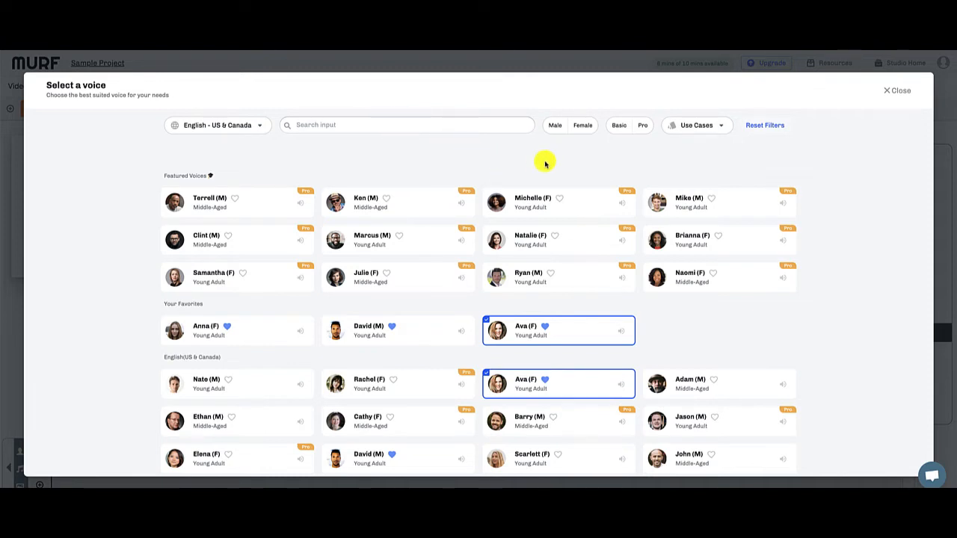
- Filter the voices by Male and by Female, and narrow the female ones to Basic and to Pro
{"action": "left_click", "coordinate": [555, 127]}
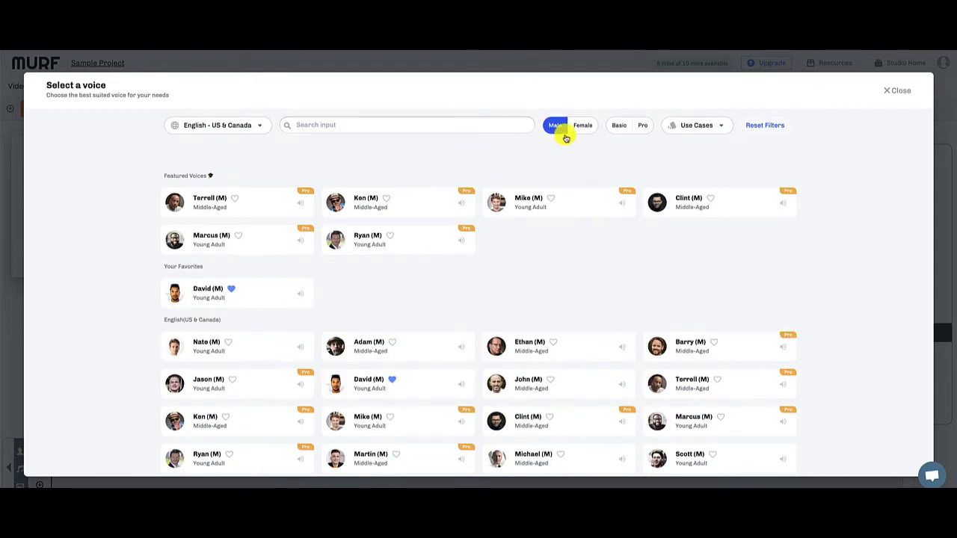
{"action": "left_click", "coordinate": [582, 127]}
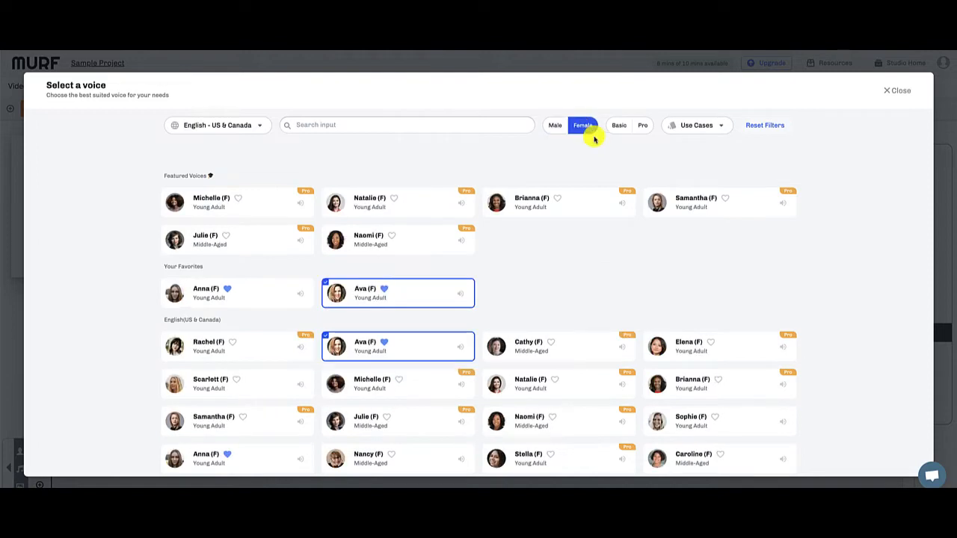
{"action": "left_click", "coordinate": [616, 127]}
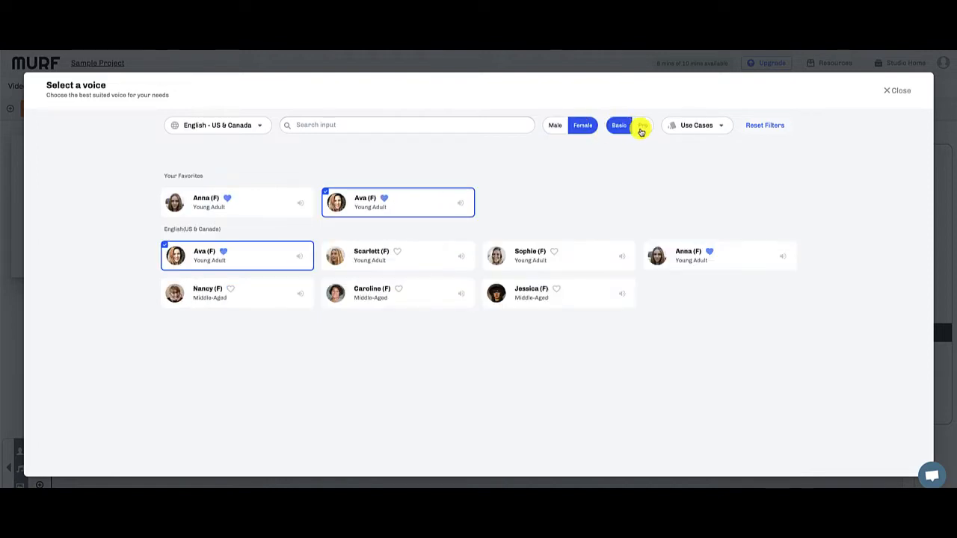
{"action": "left_click", "coordinate": [640, 126]}
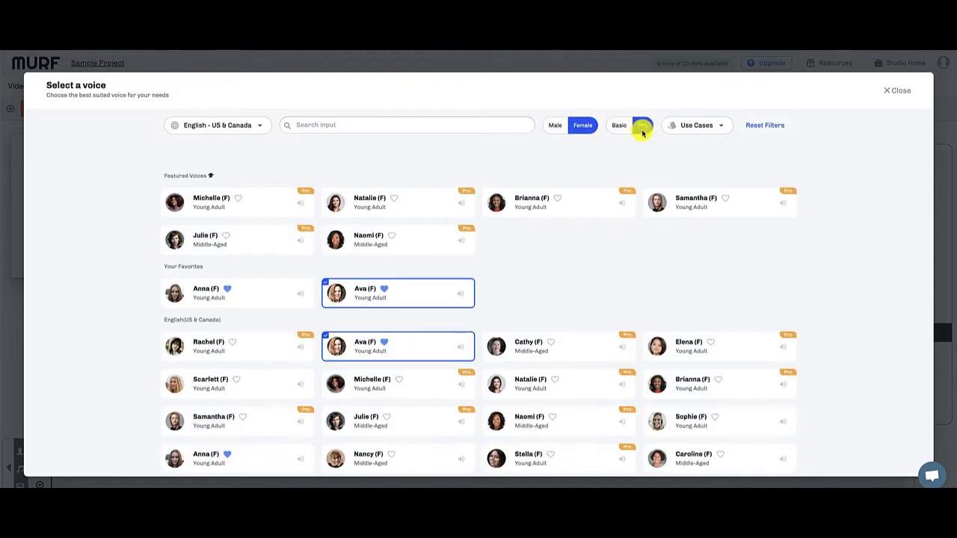
- Look through the use case filter options and the list of female Pro voices without choosing a use case
{"action": "left_click", "coordinate": [722, 128]}
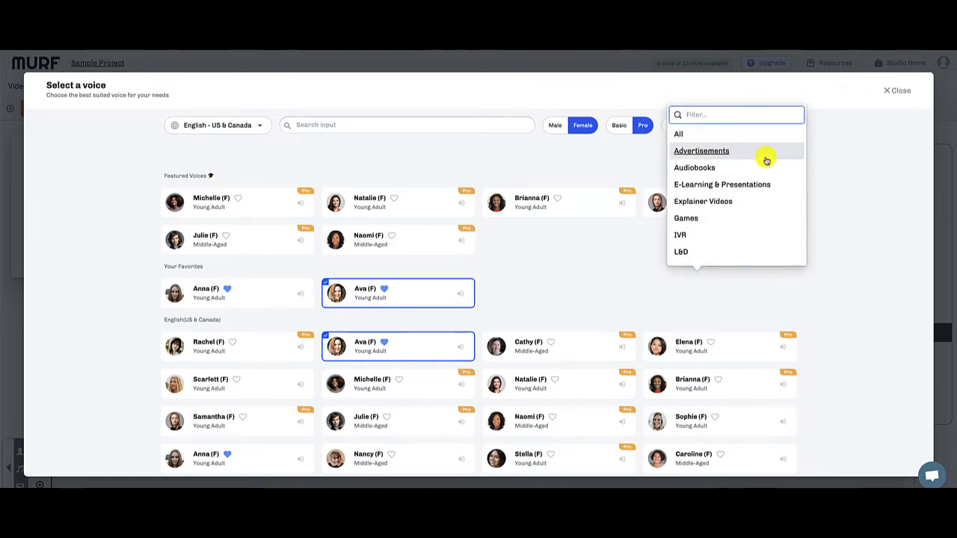
{"action": "scroll", "coordinate": [765, 159], "scroll_direction": "down", "scroll_amount": 1}
{"action": "scroll", "coordinate": [764, 160], "scroll_direction": "up", "scroll_amount": 1}
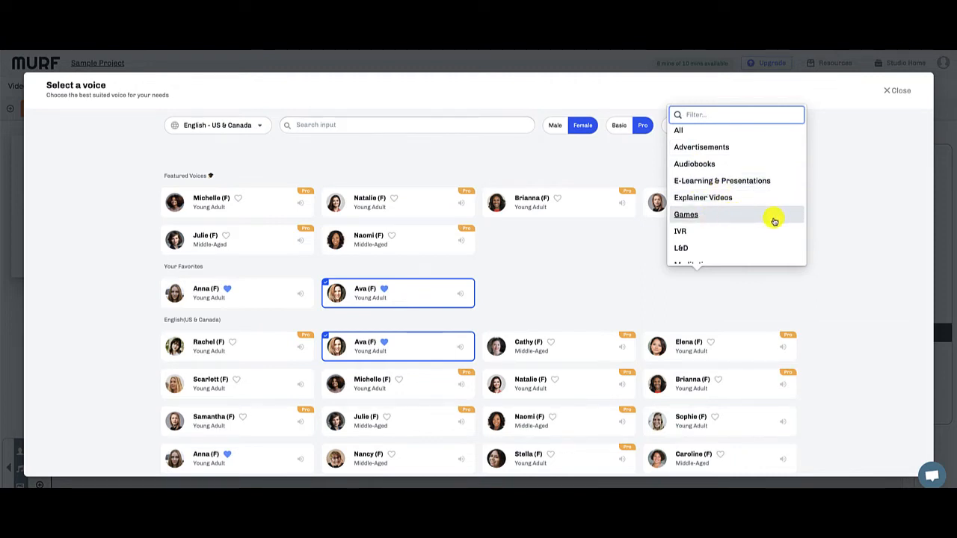
{"action": "scroll", "coordinate": [761, 216], "scroll_direction": "down", "scroll_amount": 3}
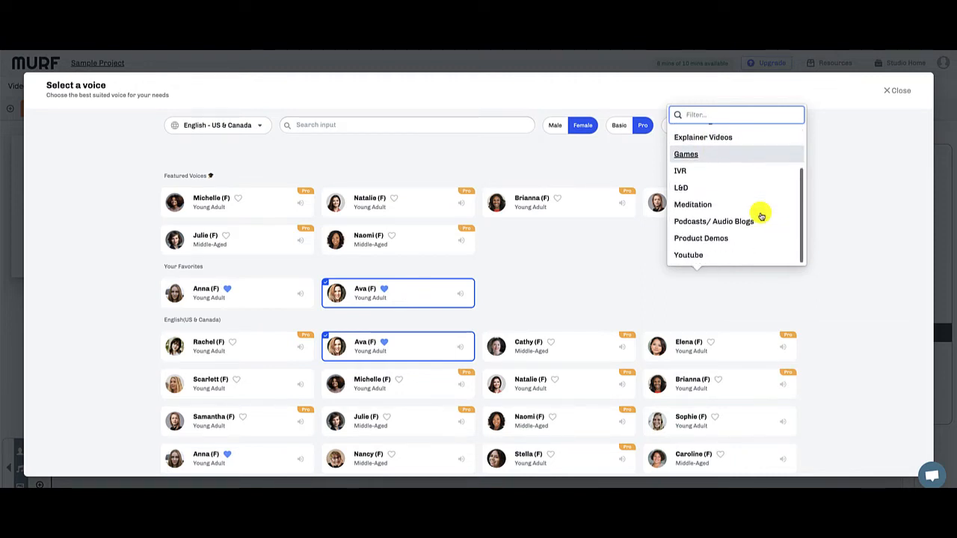
{"action": "left_click", "coordinate": [884, 226]}
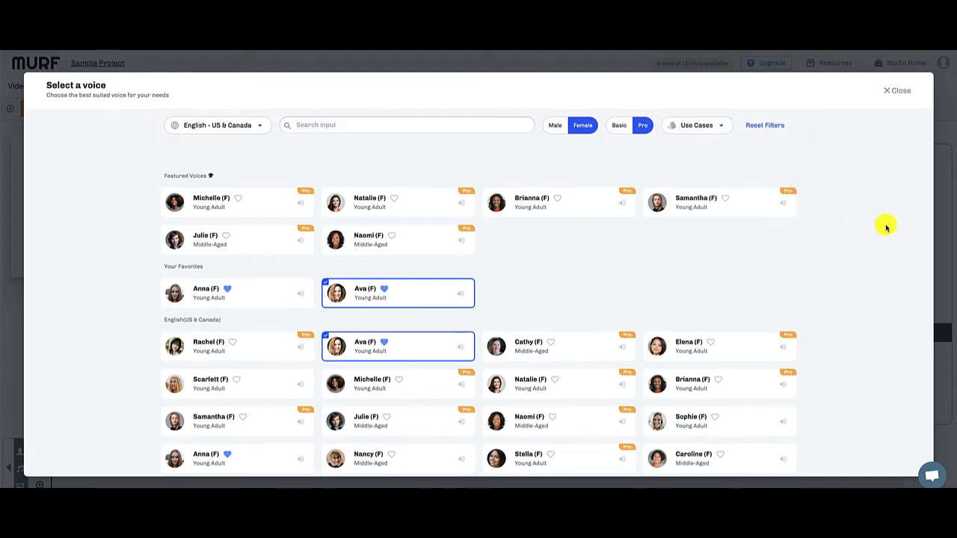
{"action": "scroll", "coordinate": [862, 235], "scroll_direction": "down", "scroll_amount": 1}
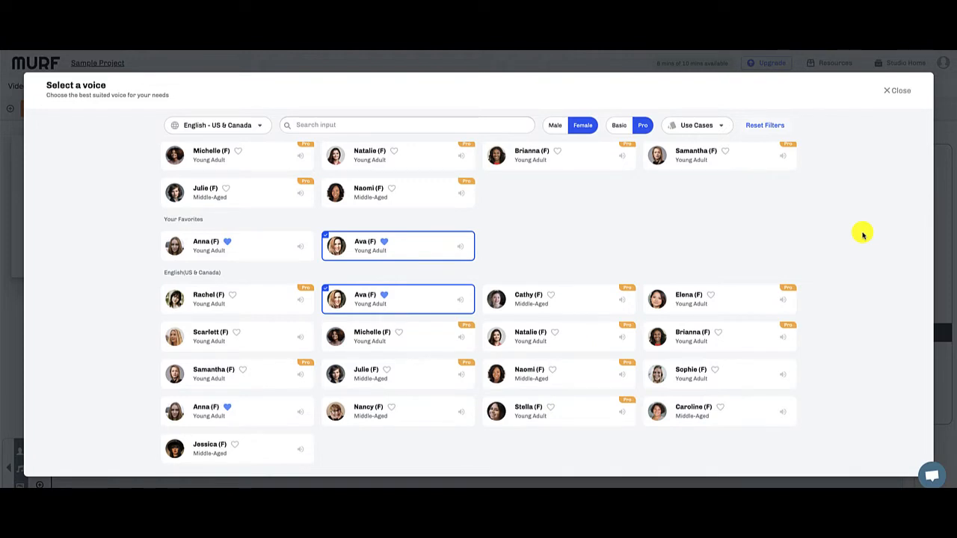
{"action": "scroll", "coordinate": [862, 235], "scroll_direction": "up", "scroll_amount": 1}
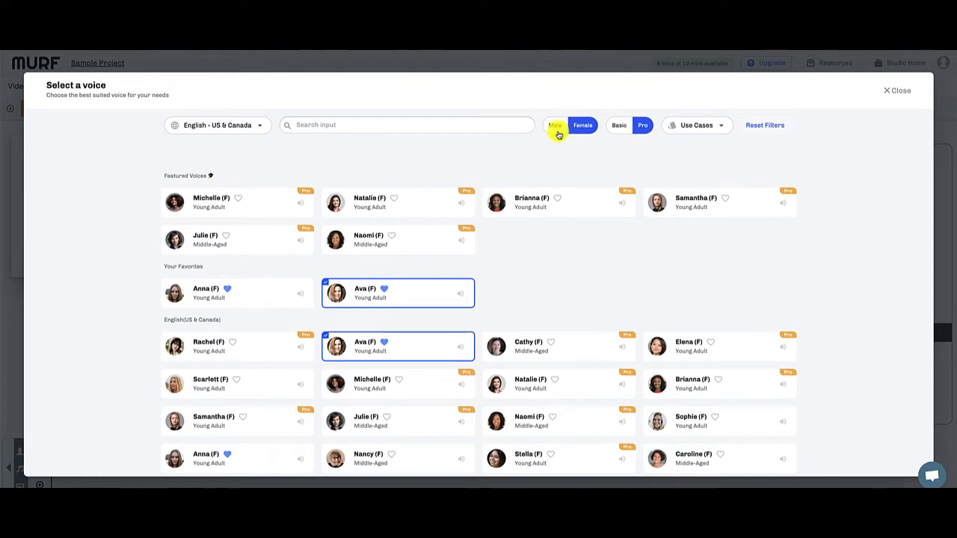
- Reset the voice filters and browse the full list of English (US & Canada) voices
{"action": "left_click", "coordinate": [757, 127]}
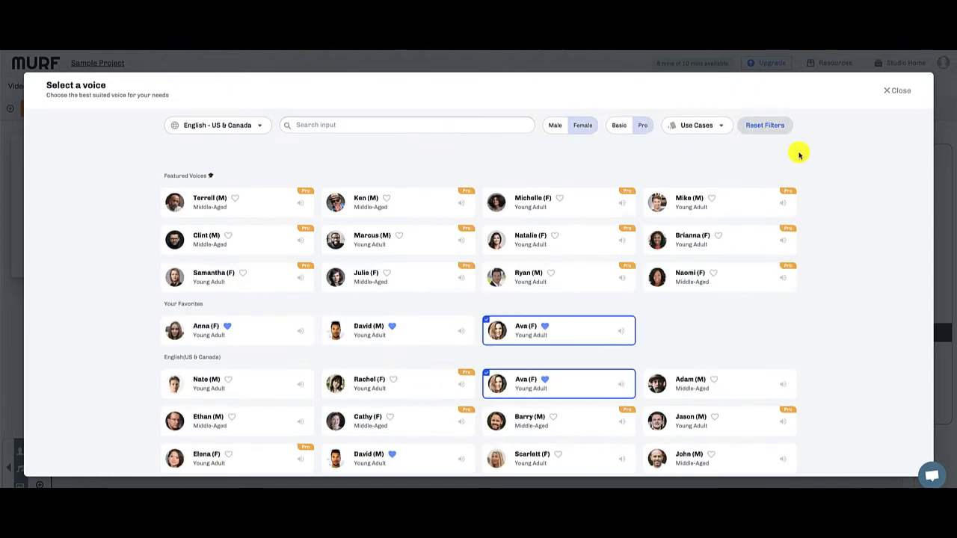
{"action": "scroll", "coordinate": [865, 247], "scroll_direction": "down", "scroll_amount": 4}
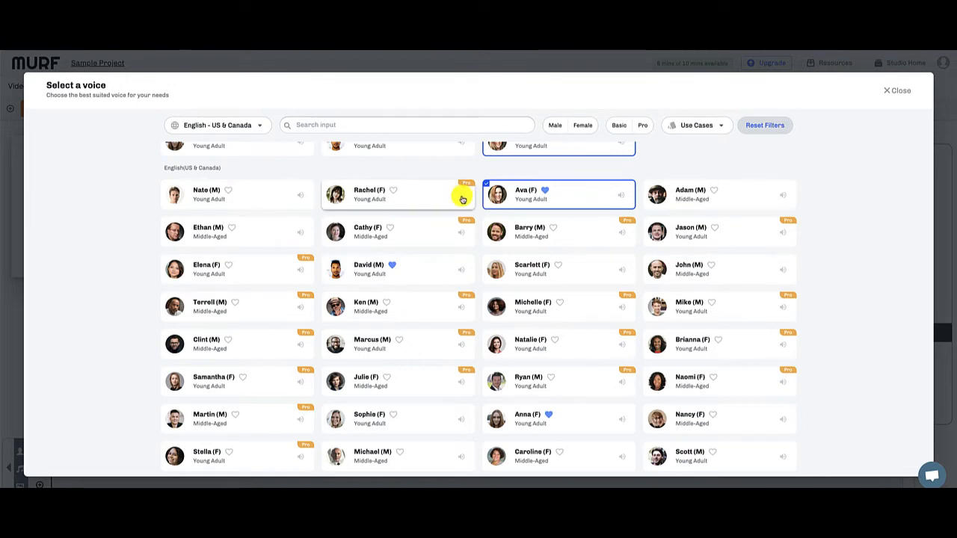
{"action": "scroll", "coordinate": [429, 200], "scroll_direction": "up", "scroll_amount": 5}
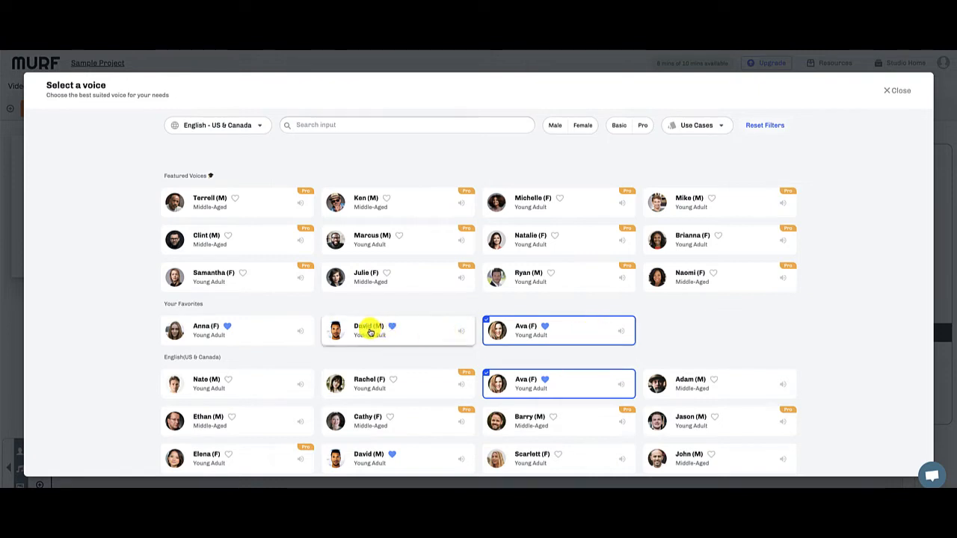
- Play the samples of the favorite voices David (M) and Ava (F), stop them and close the voice selection
{"action": "left_click", "coordinate": [460, 331]}
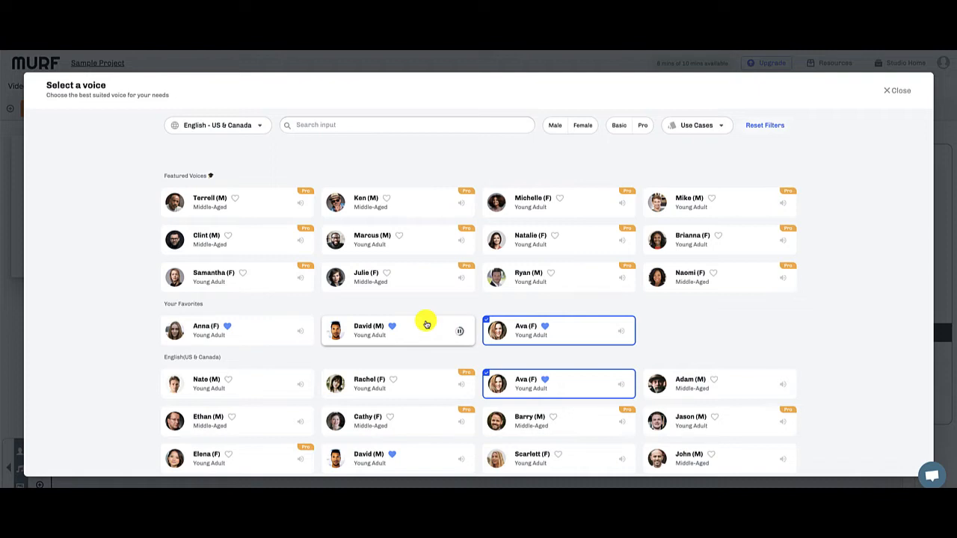
{"action": "left_click", "coordinate": [459, 331]}
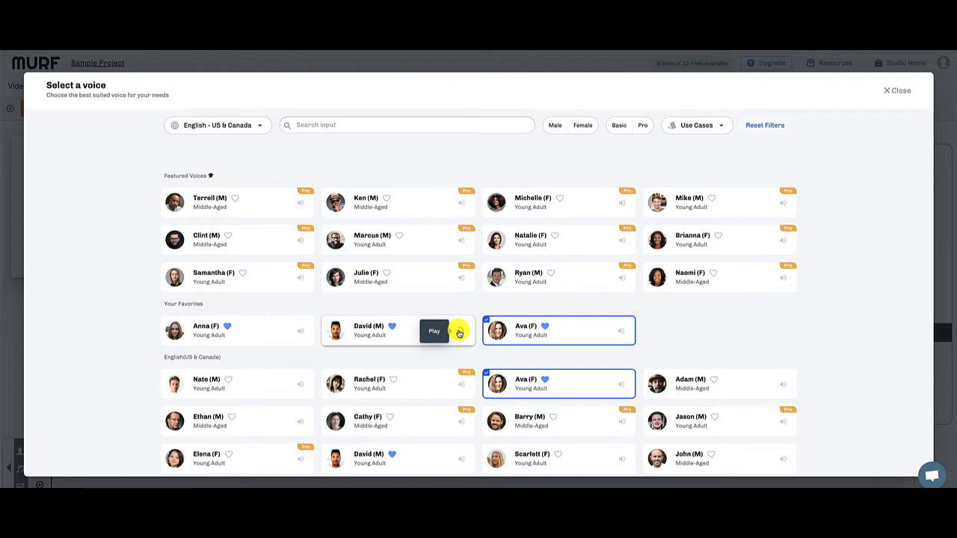
{"action": "left_click", "coordinate": [459, 333]}
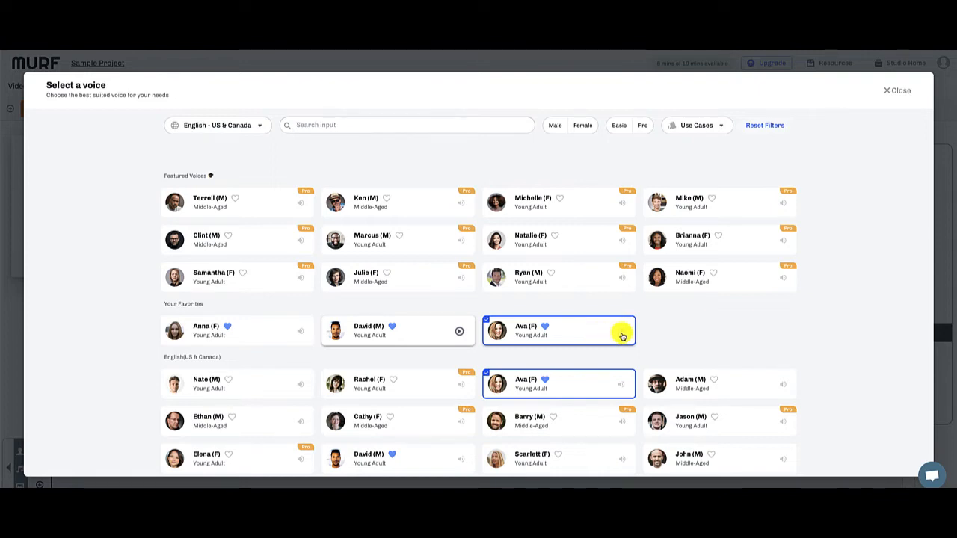
{"action": "left_click", "coordinate": [622, 333]}
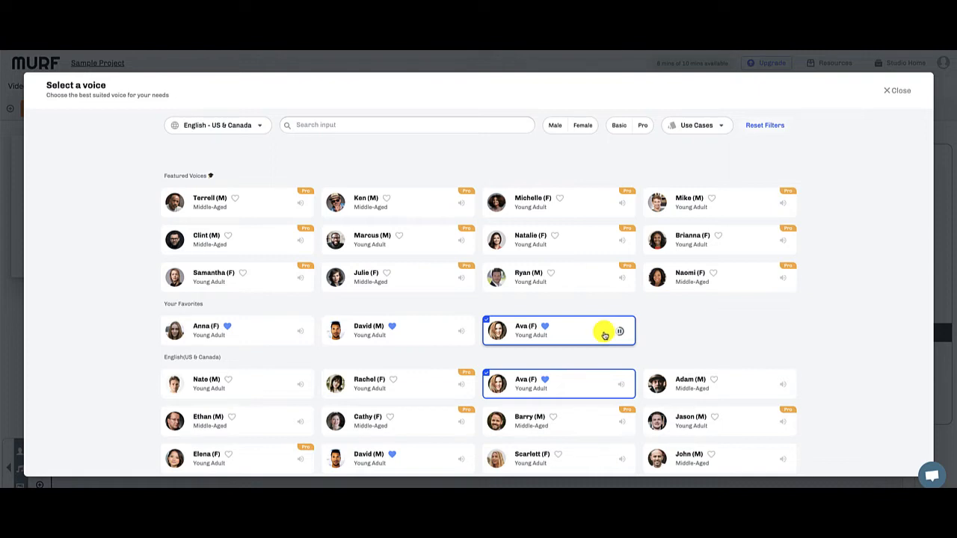
{"action": "left_click", "coordinate": [619, 332]}
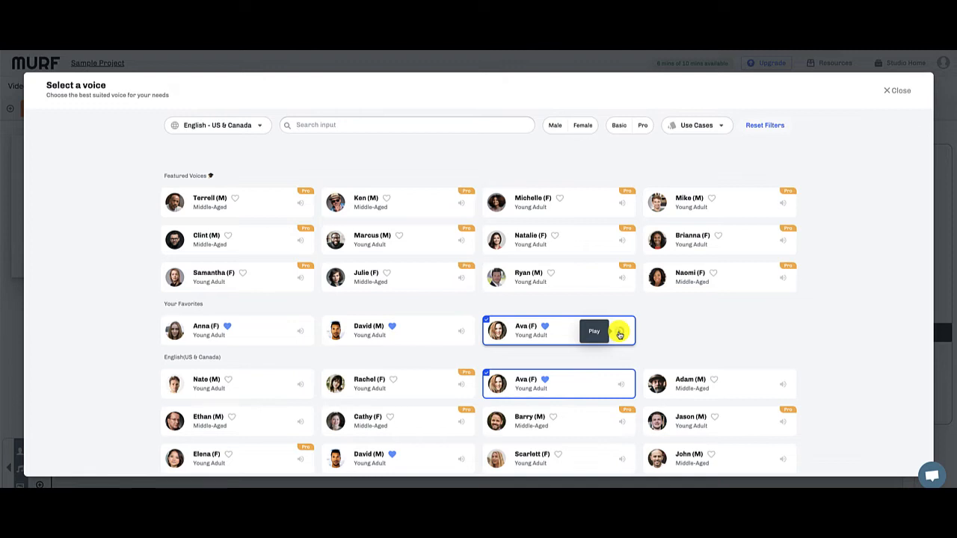
{"action": "left_click", "coordinate": [619, 335]}
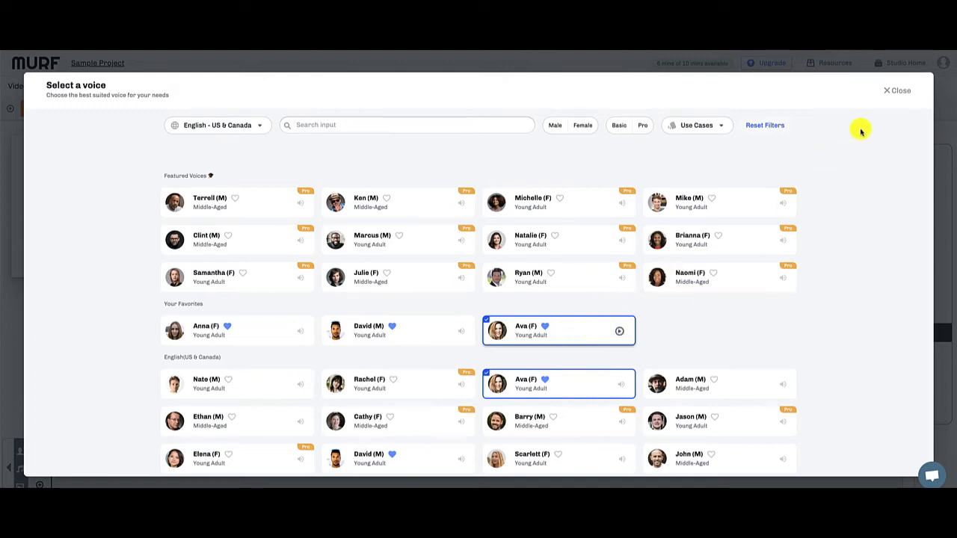
{"action": "left_click", "coordinate": [897, 91]}
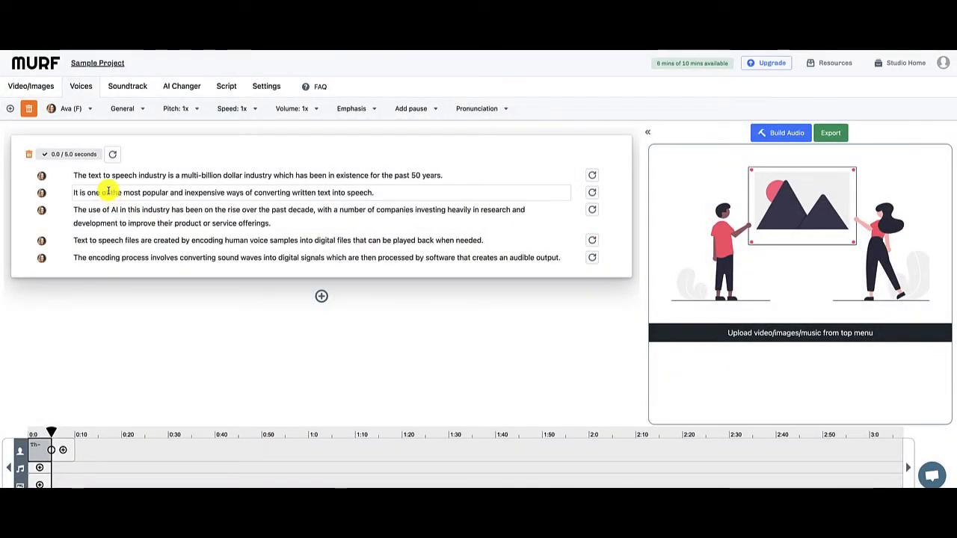
- Choose the favorite voice Ava (F) for the script block and review the voice selection once more
{"action": "left_click", "coordinate": [78, 110]}
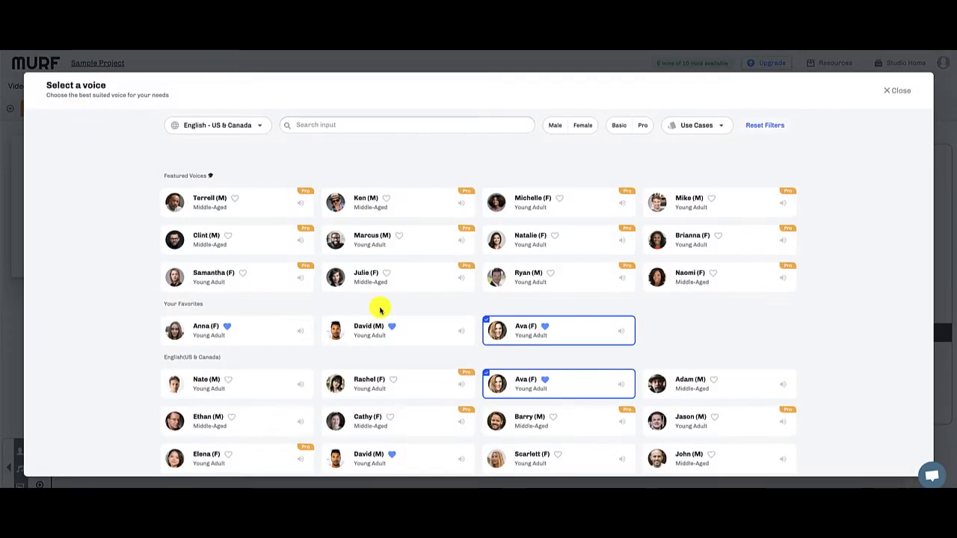
{"action": "left_click", "coordinate": [531, 334]}
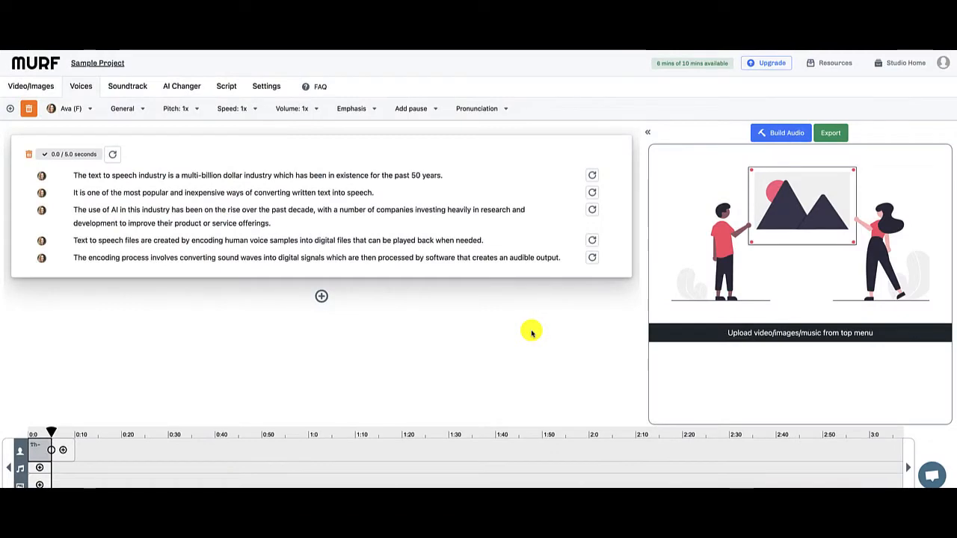
{"action": "left_click", "coordinate": [69, 109]}
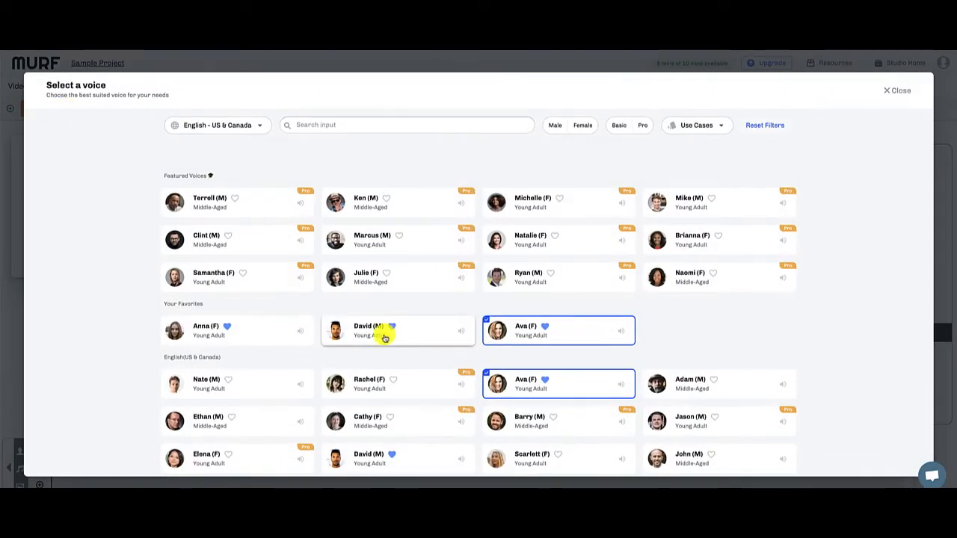
{"action": "left_click", "coordinate": [897, 93]}
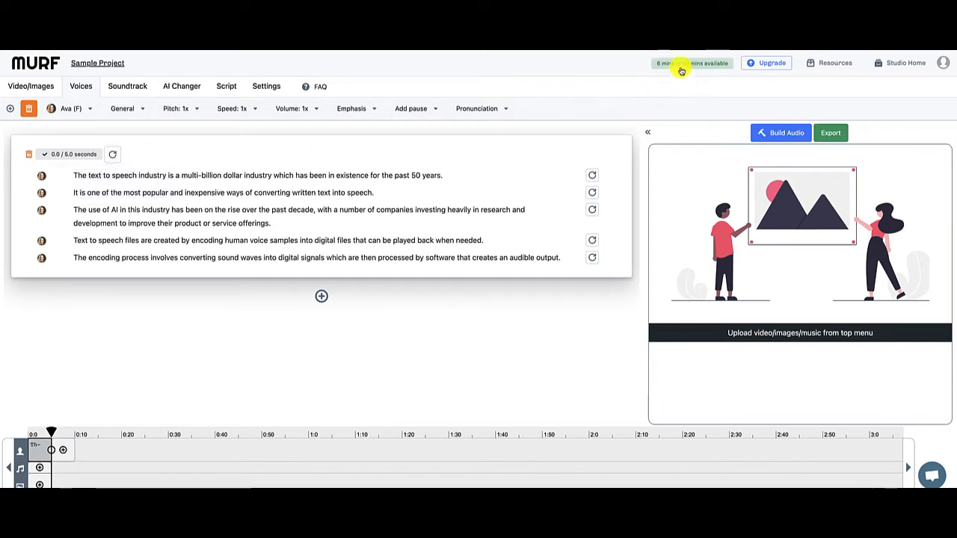
- Generate the voice for the entire script block
{"action": "mouse_move", "coordinate": [681, 68]}
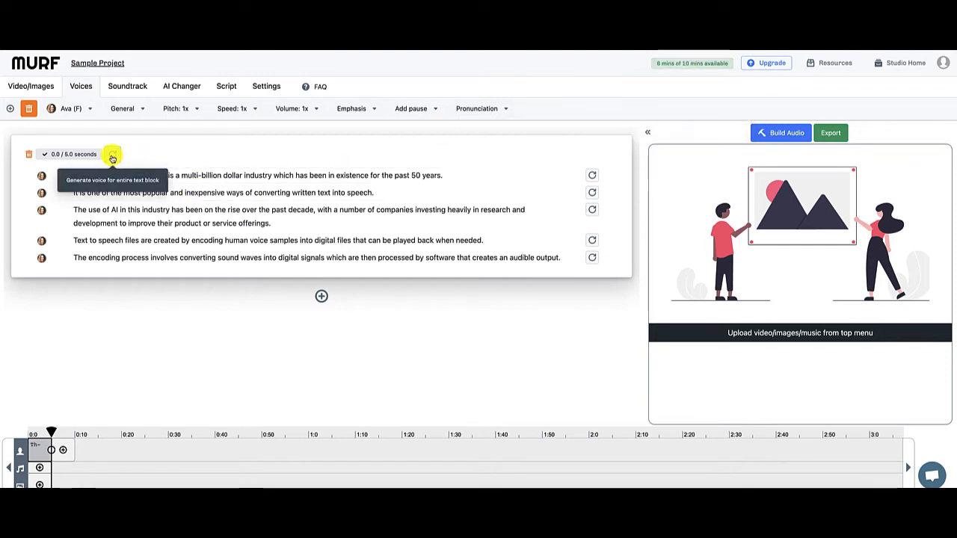
{"action": "left_click", "coordinate": [112, 156]}
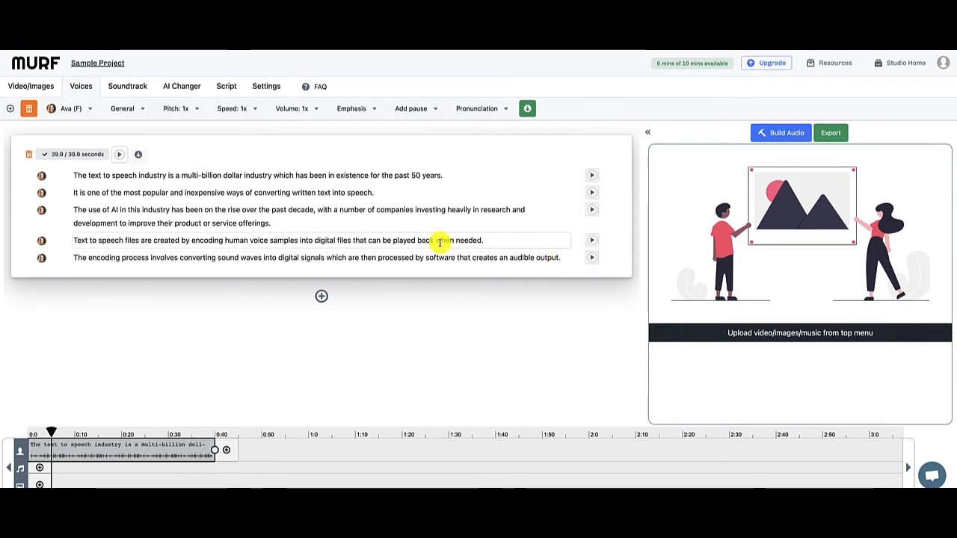
{"action": "mouse_move", "coordinate": [657, 67]}
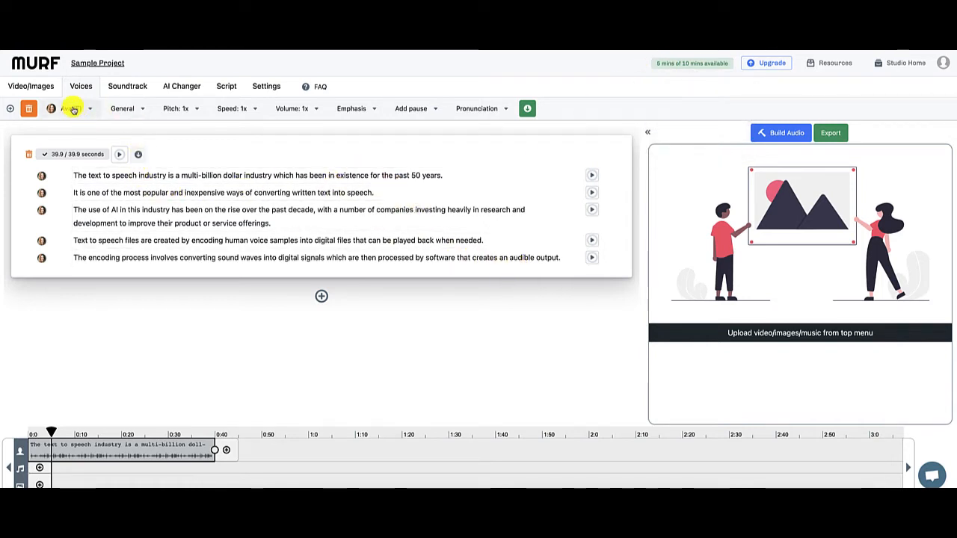
- Examine the speaking styles offered for Ava (F) and the pitch adjustment range without changing either
{"action": "left_click", "coordinate": [123, 109]}
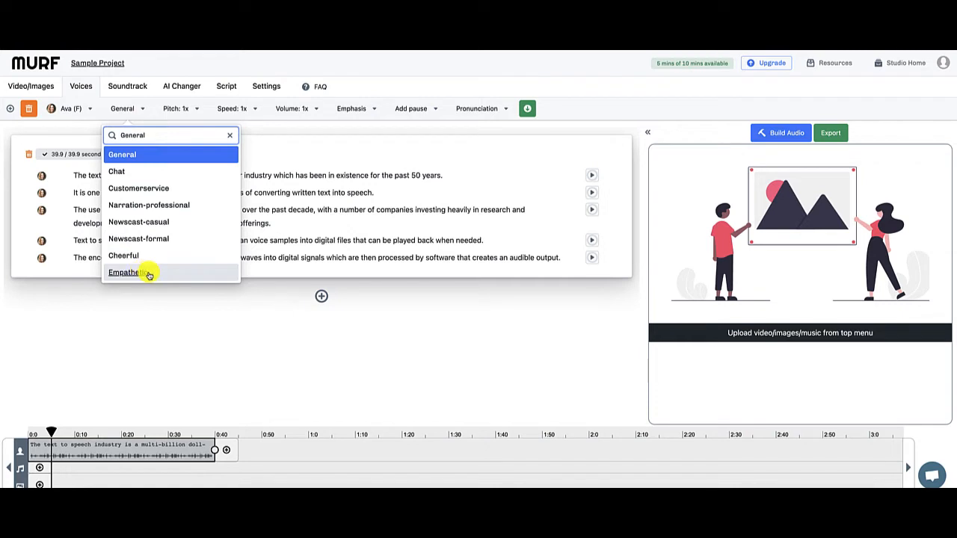
{"action": "left_click", "coordinate": [187, 110]}
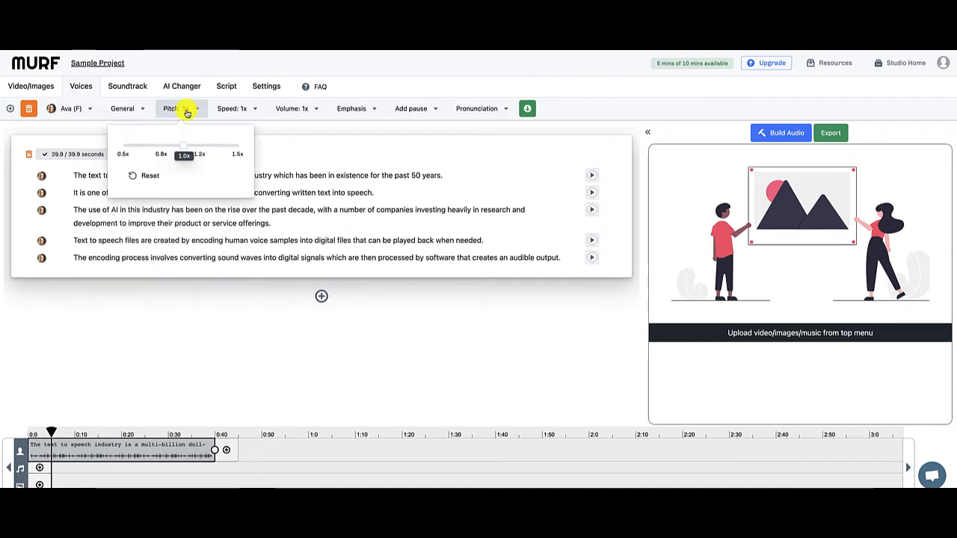
{"action": "left_click", "coordinate": [187, 110]}
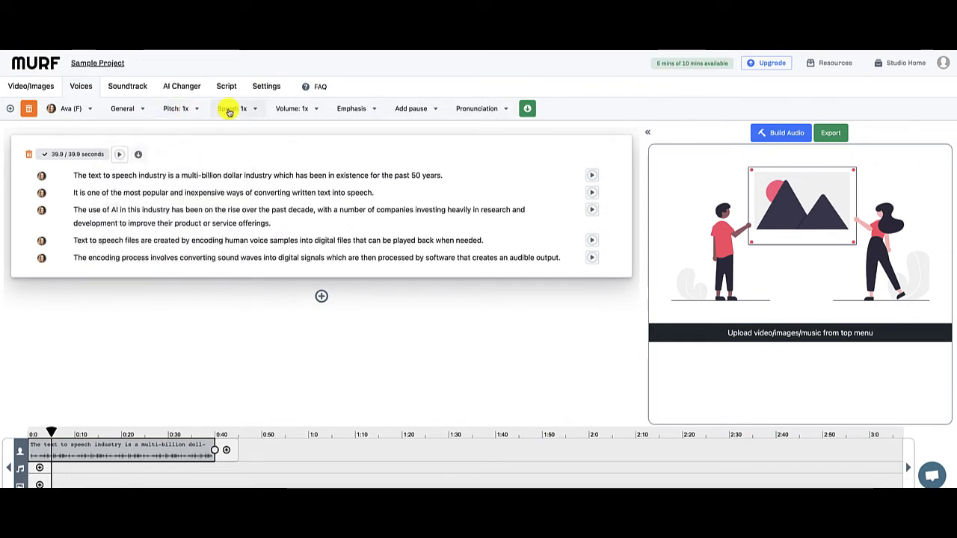
- Try an emphasis curve for the sentence about the use of AI, peaking near 100% around 3 seconds, and discard it
{"action": "left_click", "coordinate": [352, 112]}
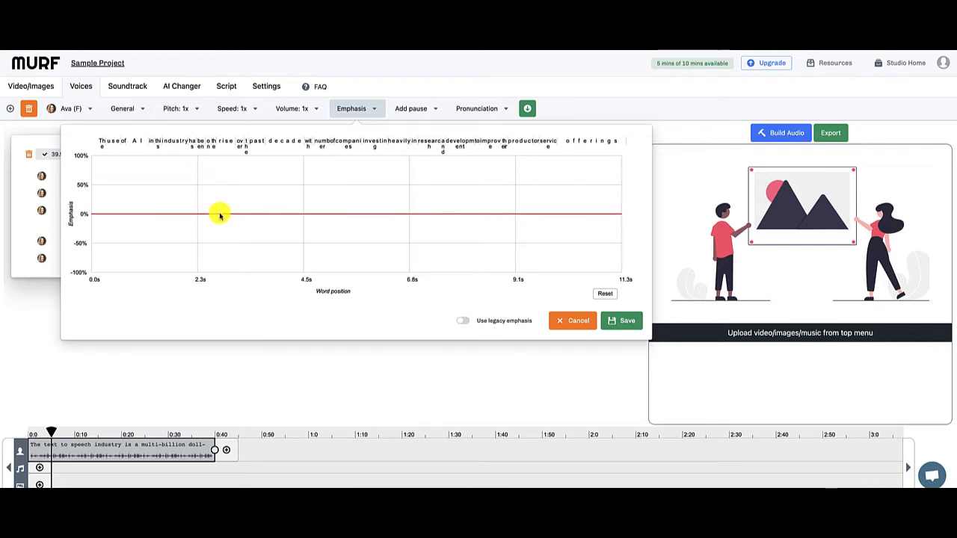
{"action": "left_click", "coordinate": [220, 214]}
{"action": "mouse_move", "coordinate": [220, 213]}
{"action": "left_mouse_down"}
{"action": "mouse_move", "coordinate": [242, 157]}
{"action": "mouse_move", "coordinate": [197, 160]}
{"action": "mouse_move", "coordinate": [204, 211]}
{"action": "left_mouse_up"}
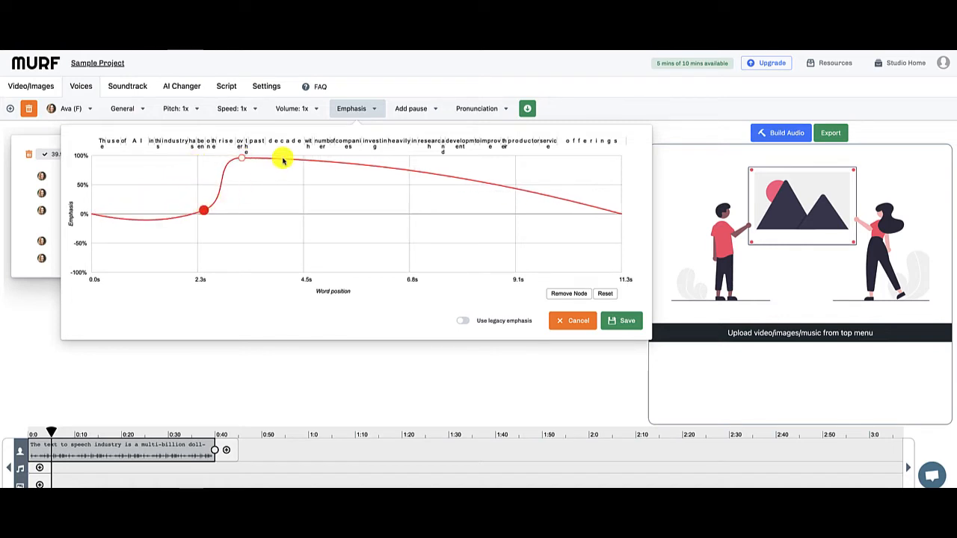
{"action": "left_click_drag", "start_coordinate": [282, 161], "coordinate": [285, 215]}
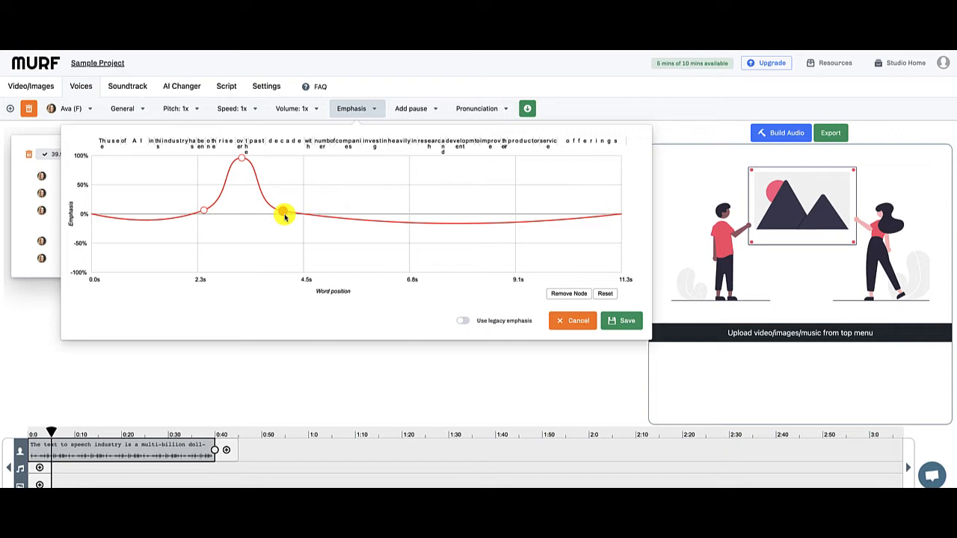
{"action": "left_click", "coordinate": [577, 326]}
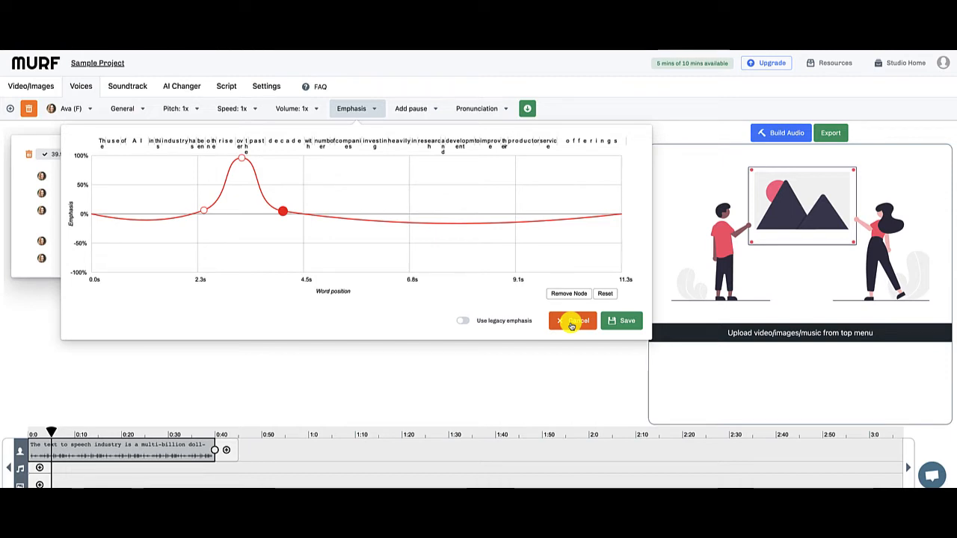
{"action": "left_click", "coordinate": [571, 321]}
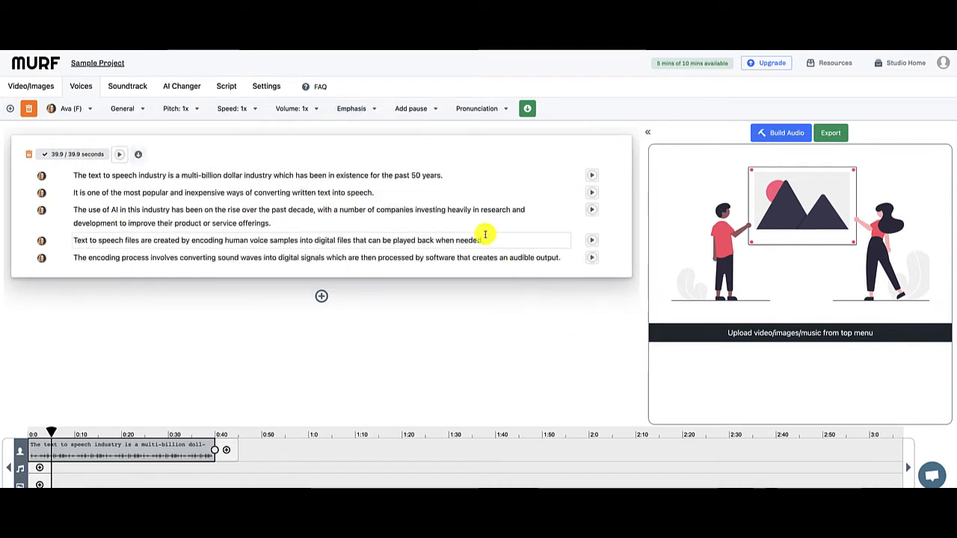
- Examine the available pause durations and the word pronunciation editor without changing anything
{"action": "left_click", "coordinate": [421, 110]}
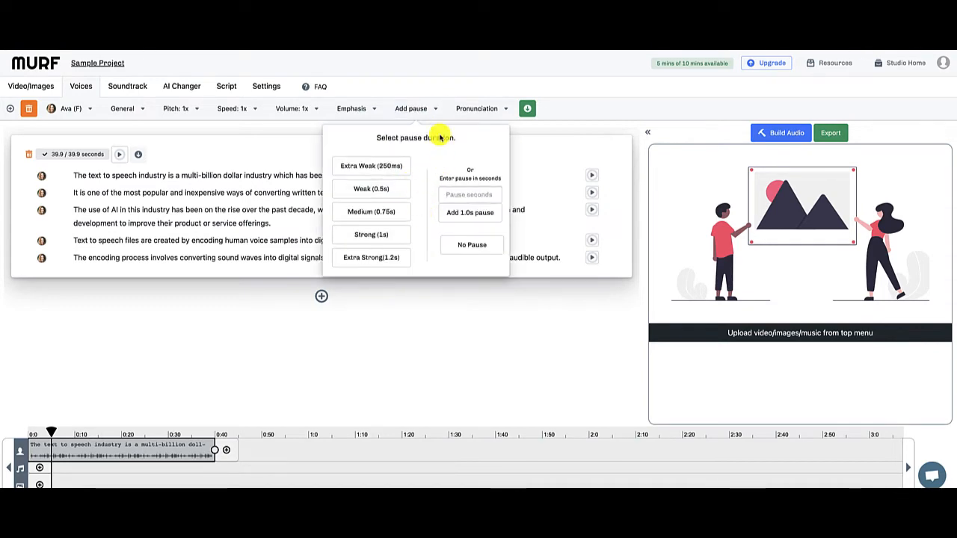
{"action": "left_click", "coordinate": [476, 109]}
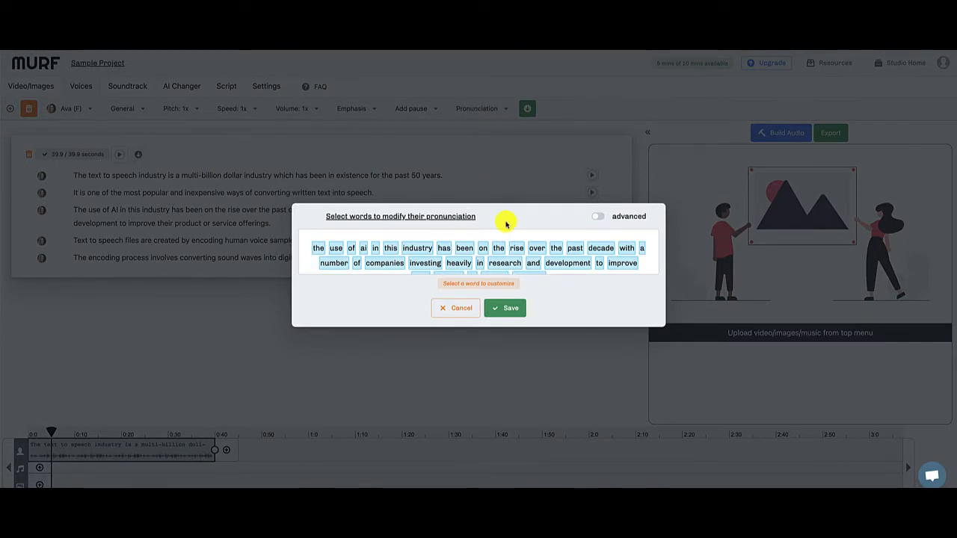
{"action": "left_click", "coordinate": [460, 308]}
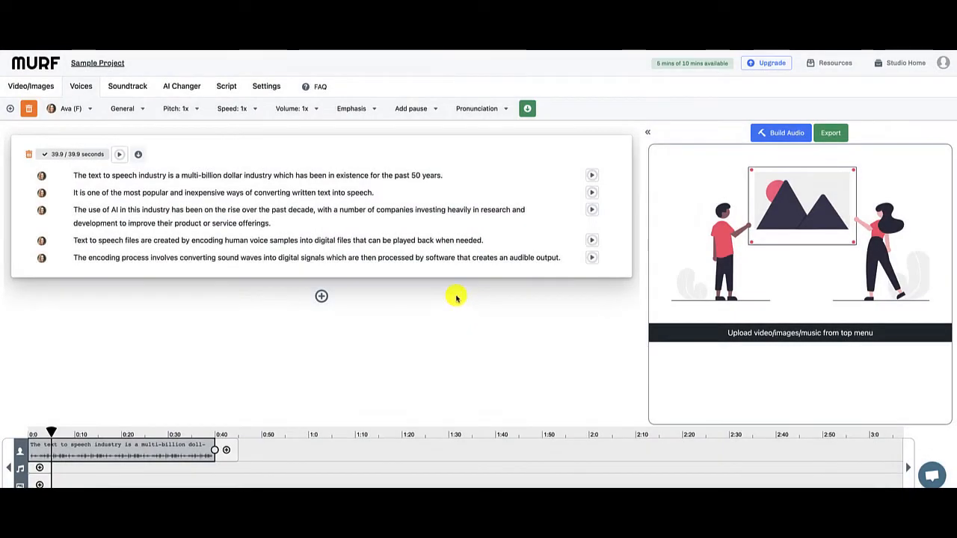
- Play the text block's audio, and regenerate the whole block with Ava (F)'s Cheerful speaking style
{"action": "left_click", "coordinate": [119, 155]}
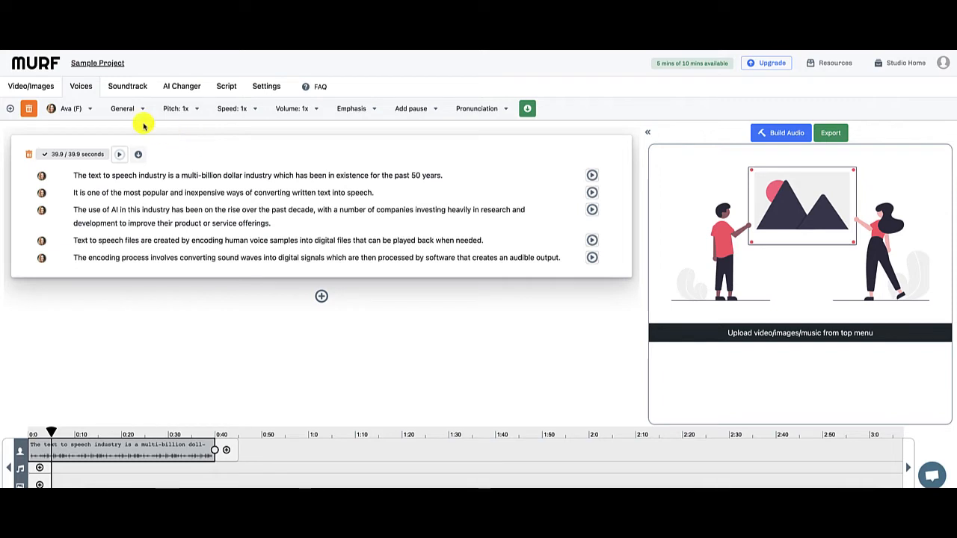
{"action": "left_click", "coordinate": [123, 109]}
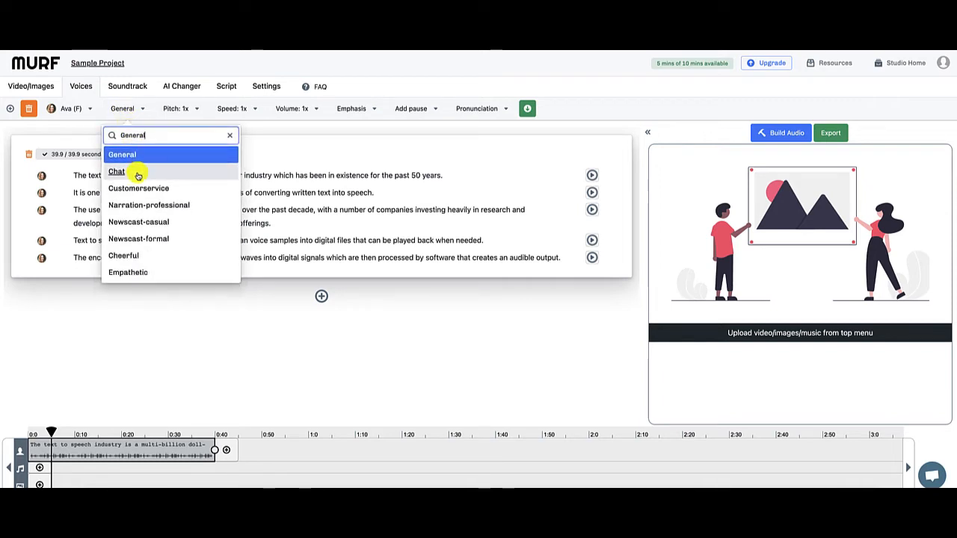
{"action": "left_click", "coordinate": [123, 256]}
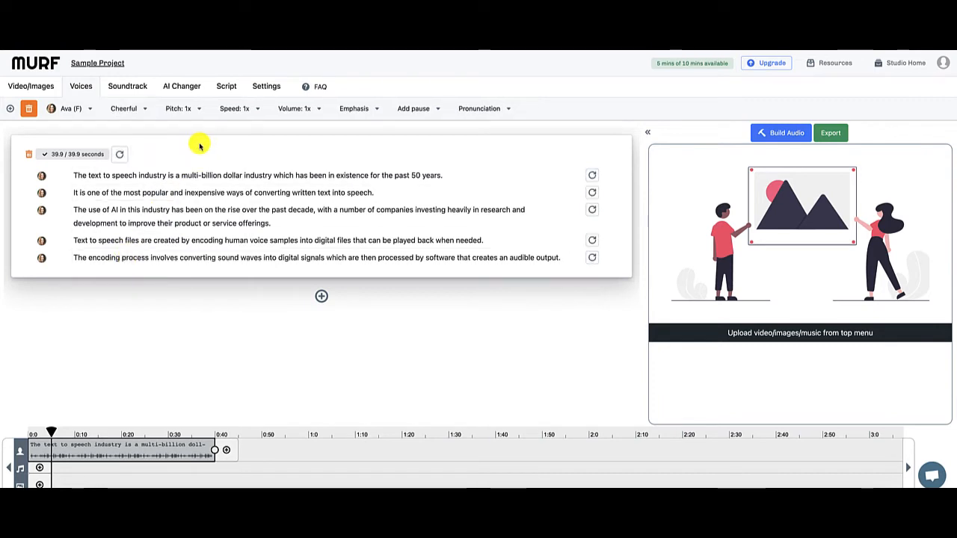
{"action": "left_click", "coordinate": [118, 156]}
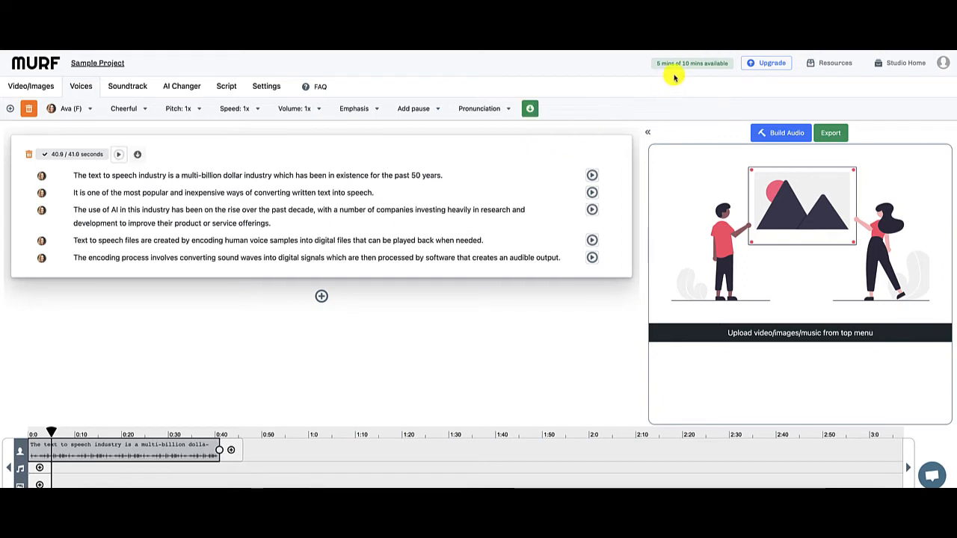
- Listen to part of the Cheerful version of the text block and review the speaking styles again without changing the selection
{"action": "mouse_move", "coordinate": [675, 66]}
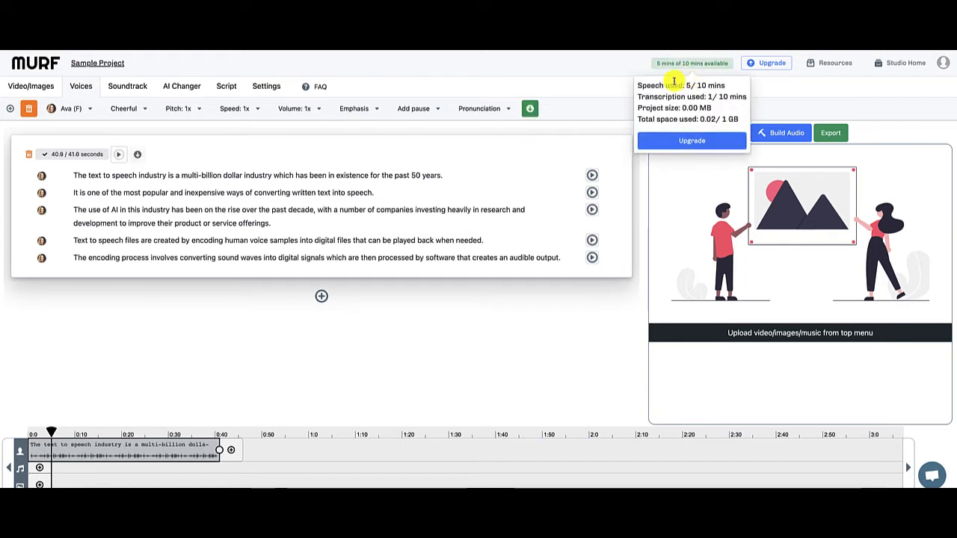
{"action": "left_click", "coordinate": [119, 155]}
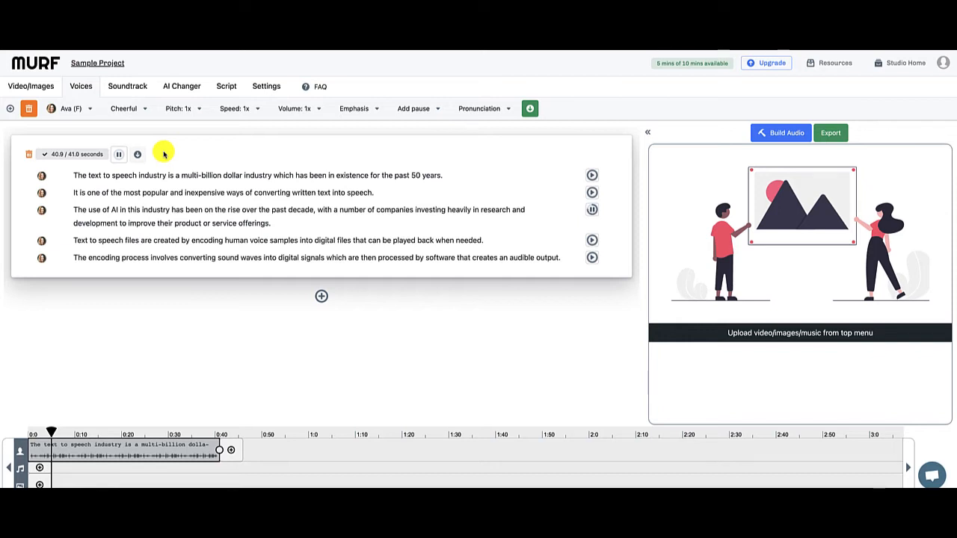
{"action": "left_click", "coordinate": [119, 155]}
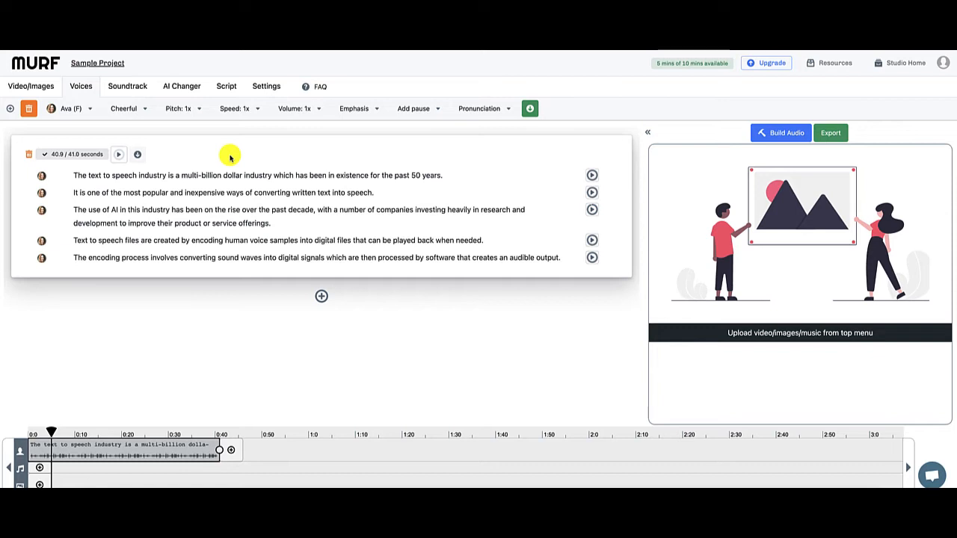
{"action": "left_click", "coordinate": [142, 111]}
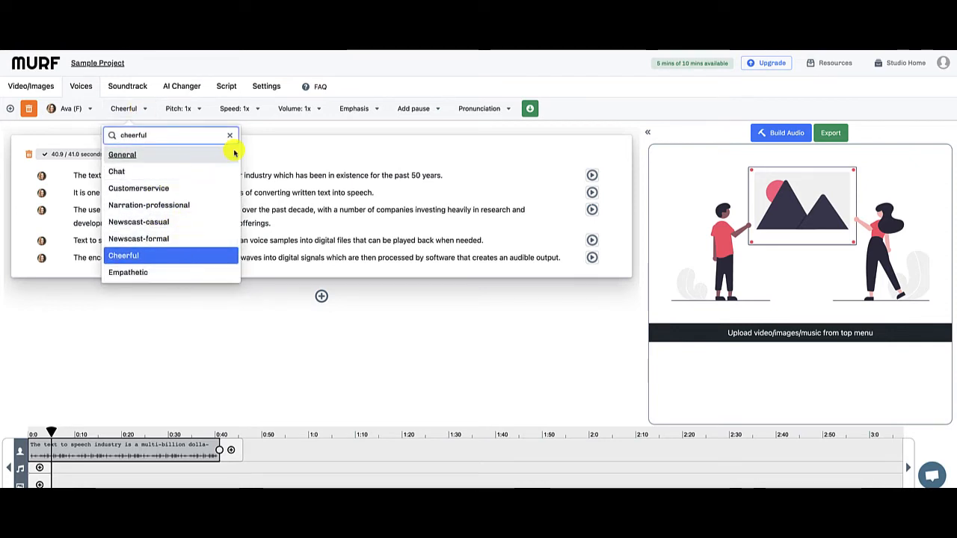
{"action": "left_click", "coordinate": [280, 134]}
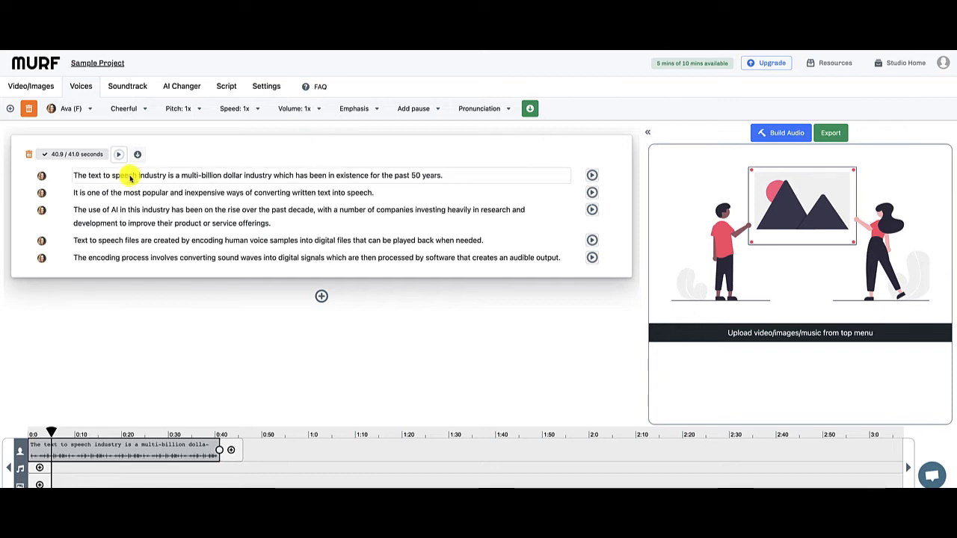
- Delete the text block containing the full script and add a new empty text block
{"action": "left_click", "coordinate": [28, 154]}
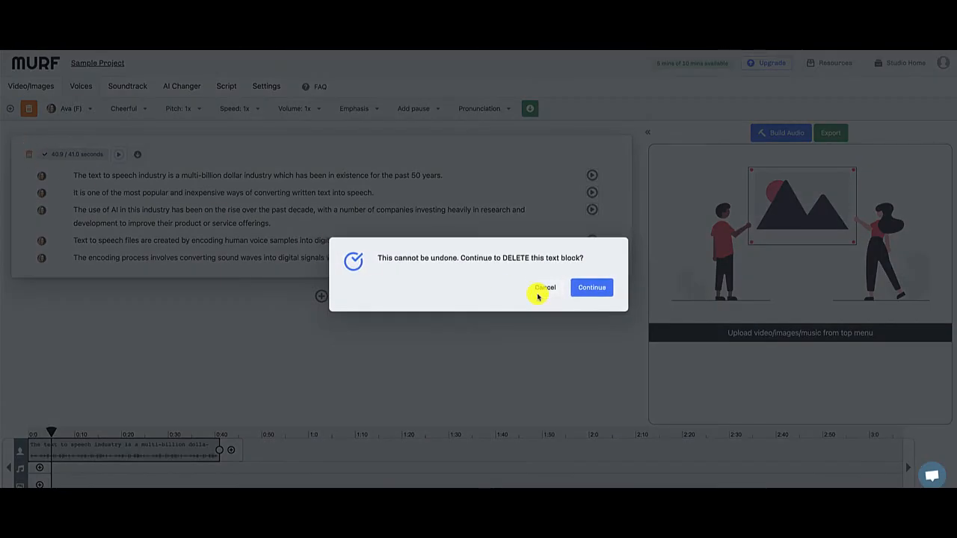
{"action": "left_click", "coordinate": [585, 288]}
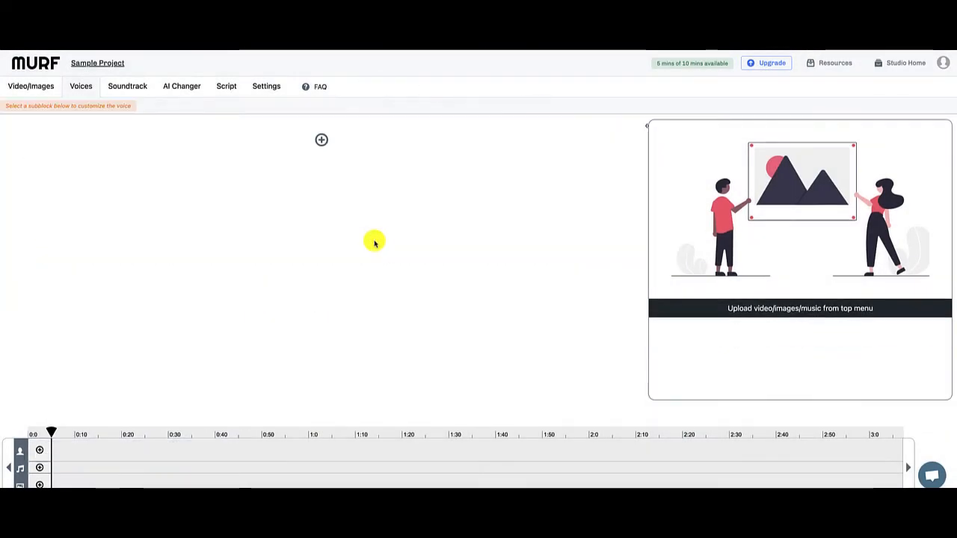
{"action": "left_click", "coordinate": [322, 142]}
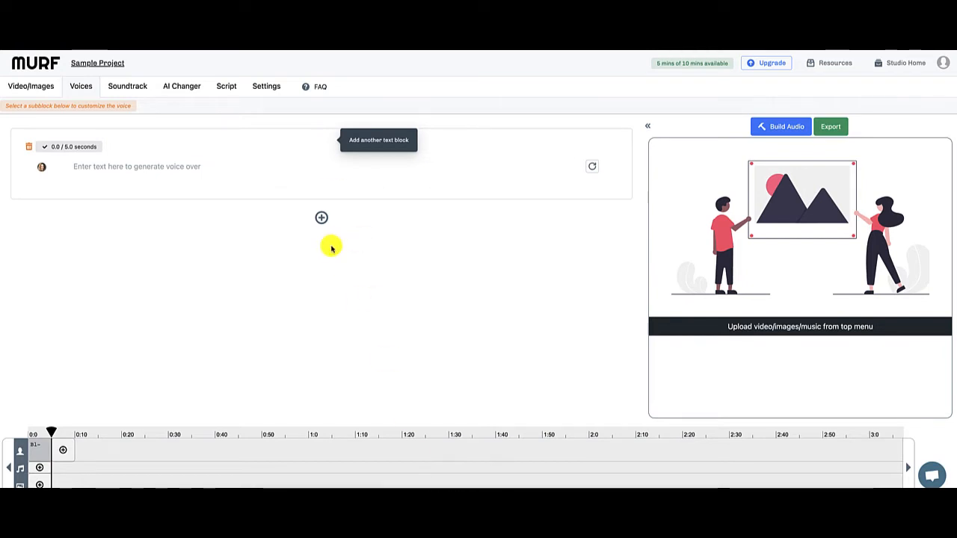
- Copy the first paragraph of the Murf Script document in TextEdit and paste it into the empty text block in Murf
{"action": "left_click", "coordinate": [448, 504]}
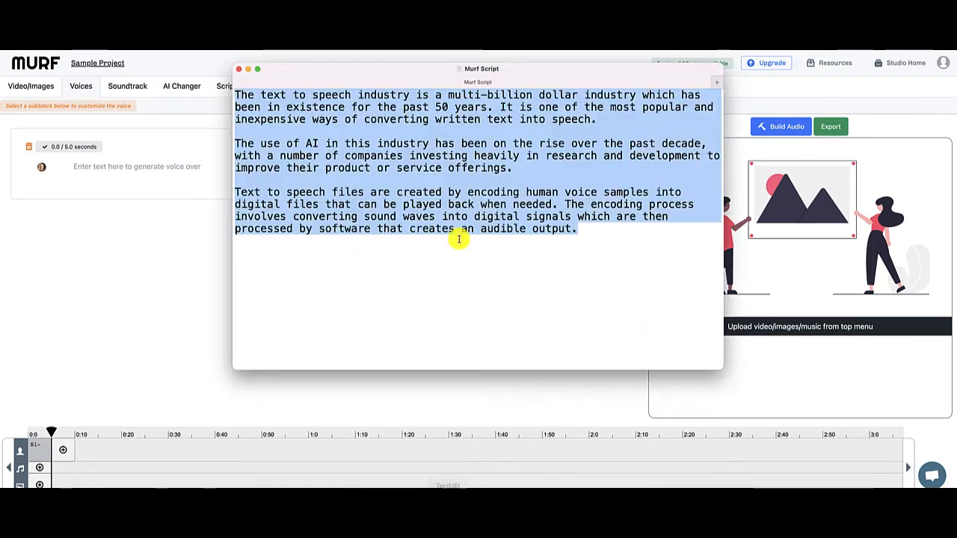
{"action": "left_click", "coordinate": [515, 125]}
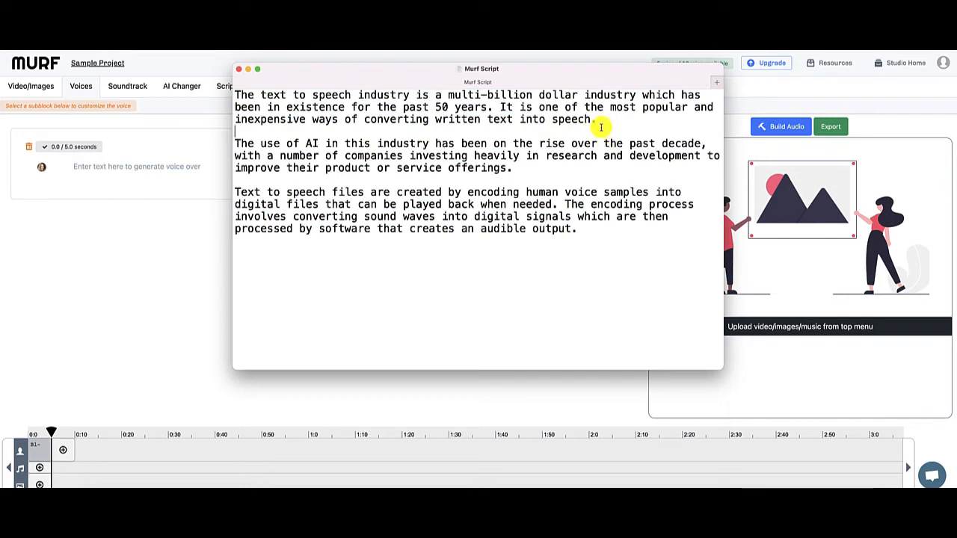
{"action": "left_click_drag", "start_coordinate": [601, 122], "coordinate": [238, 95]}
{"action": "key", "text": "ctrl+c"}
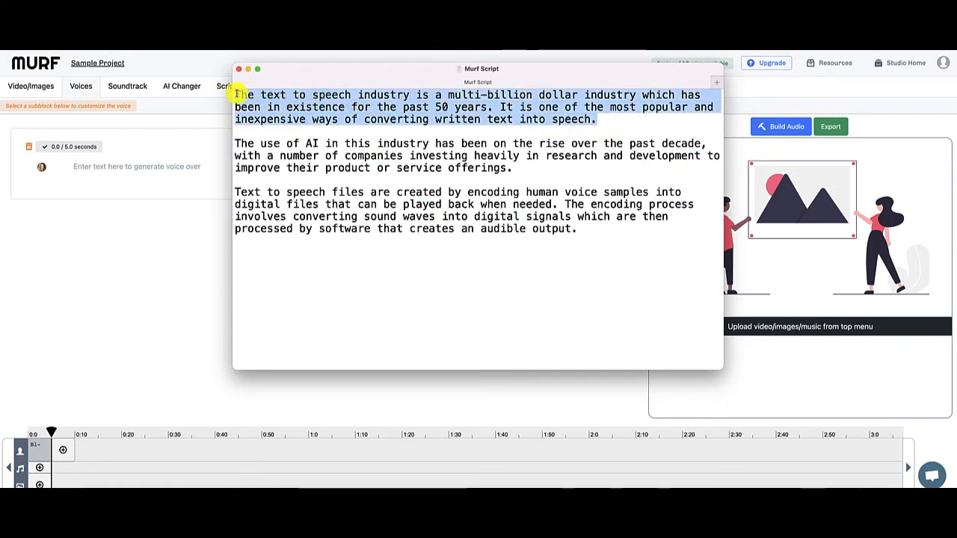
{"action": "left_click", "coordinate": [201, 166]}
{"action": "left_click", "coordinate": [207, 166]}
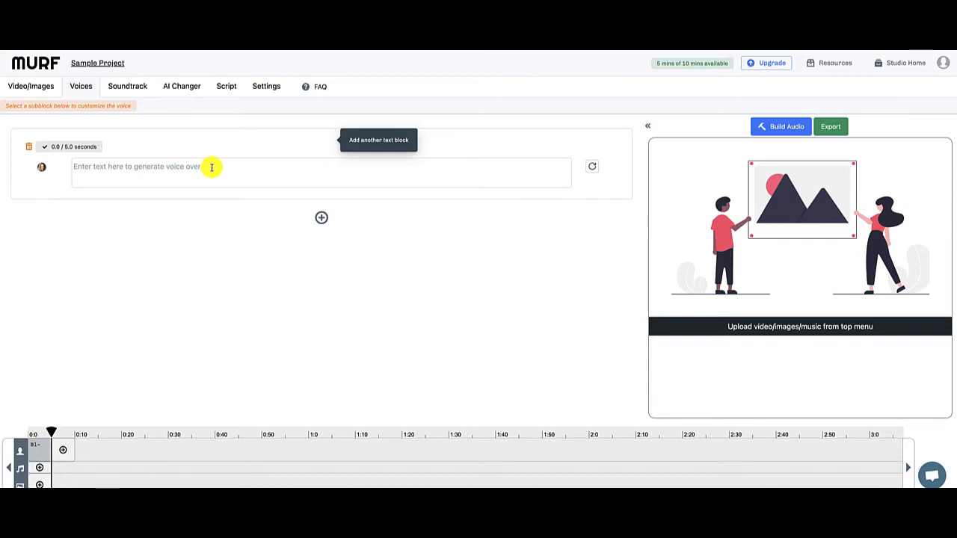
{"action": "left_click", "coordinate": [212, 168]}
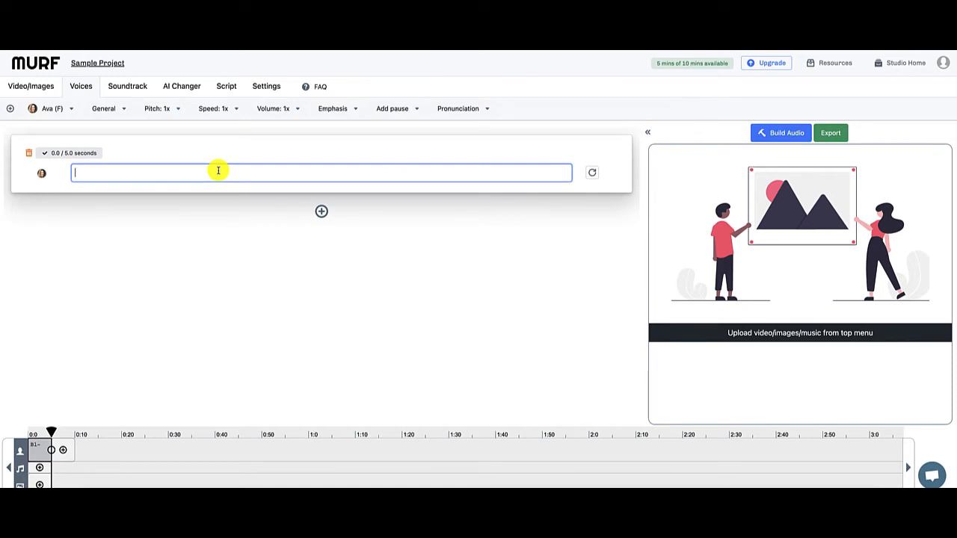
{"action": "key", "text": "ctrl+v"}
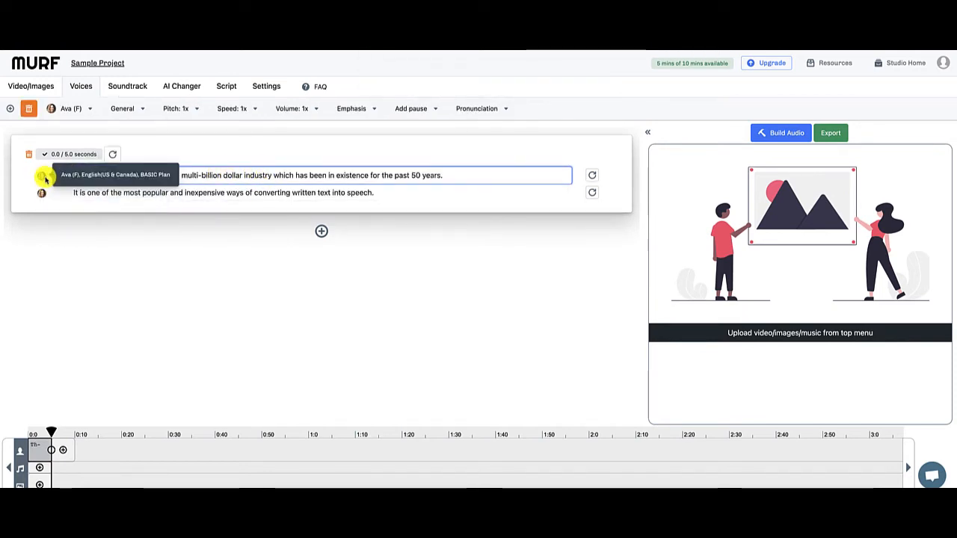
- Add a second text block and fill it with the script's second paragraph, from "The use of AI" to "service offerings", copied from TextEdit
{"action": "left_click", "coordinate": [320, 231]}
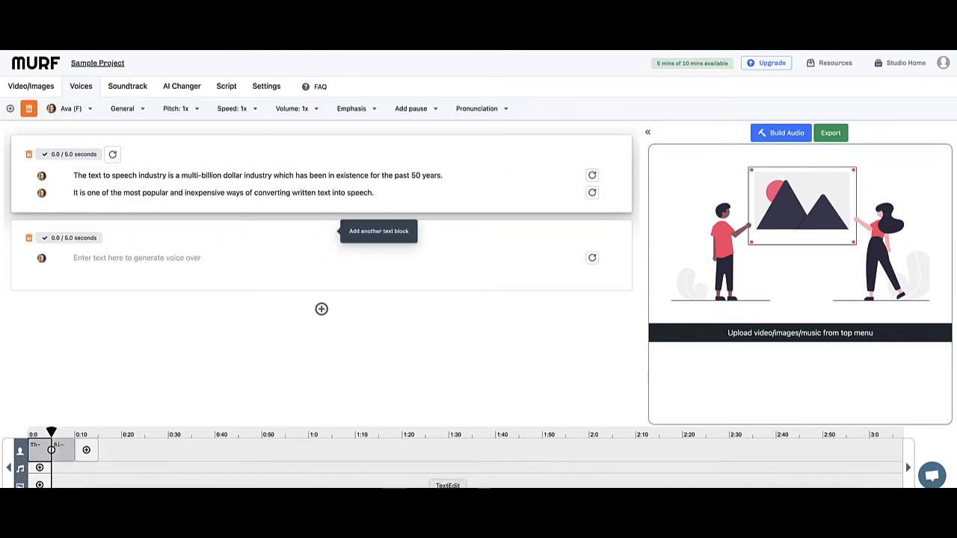
{"action": "left_click", "coordinate": [448, 488]}
{"action": "left_click", "coordinate": [463, 163]}
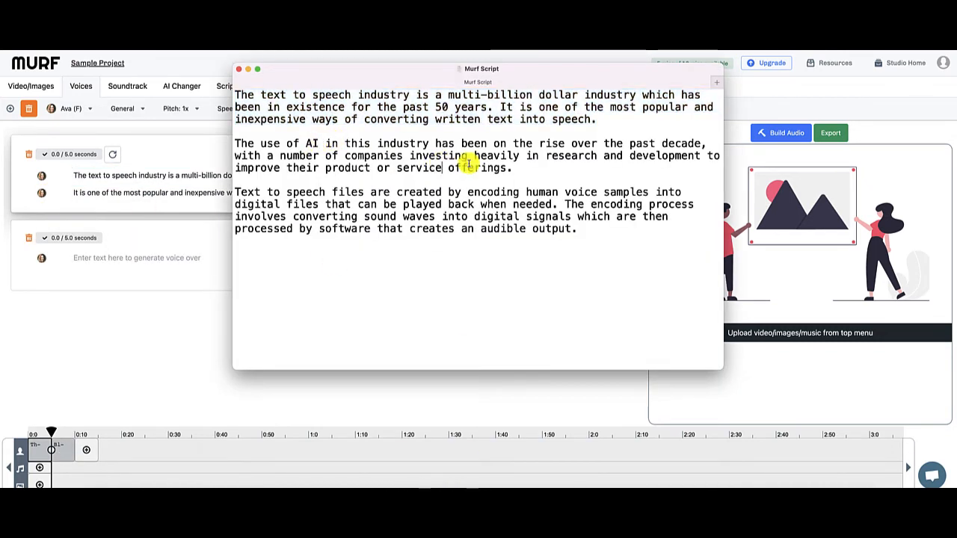
{"action": "left_click_drag", "start_coordinate": [512, 168], "coordinate": [240, 143]}
{"action": "key", "text": "ctrl+c"}
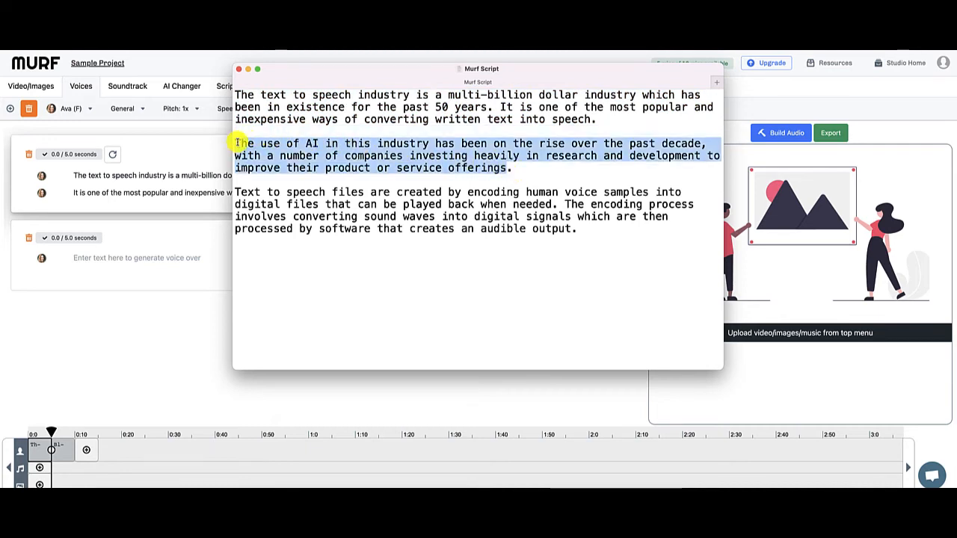
{"action": "left_click", "coordinate": [160, 258]}
{"action": "left_click", "coordinate": [165, 258]}
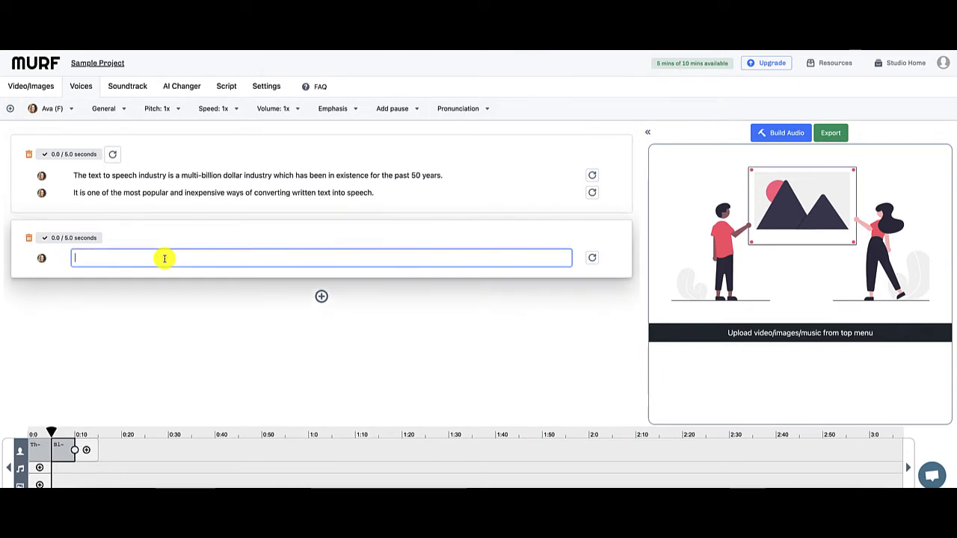
{"action": "key", "text": "ctrl+v"}
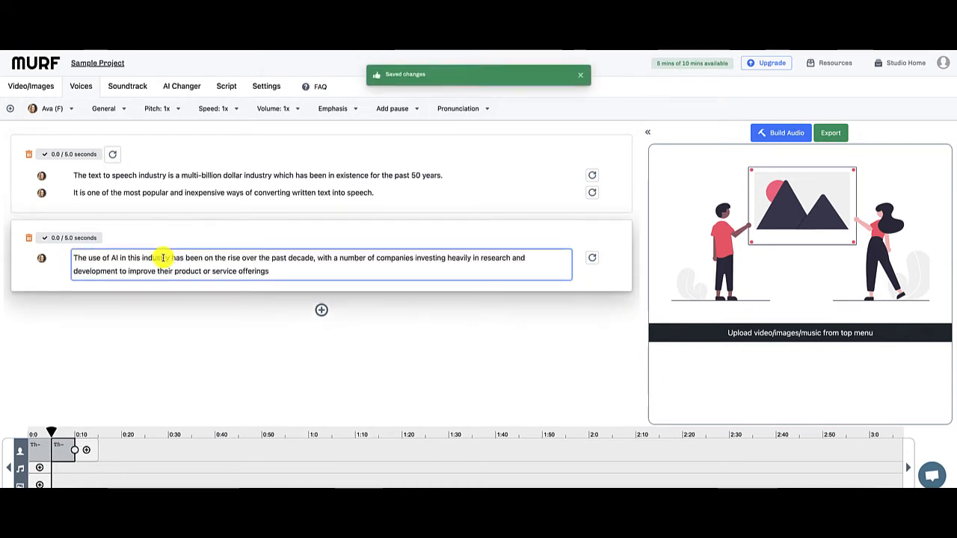
- Add a third text block and fill it with the script's third paragraph, starting "Text to speech files", copied from TextEdit
{"action": "left_click", "coordinate": [322, 310]}
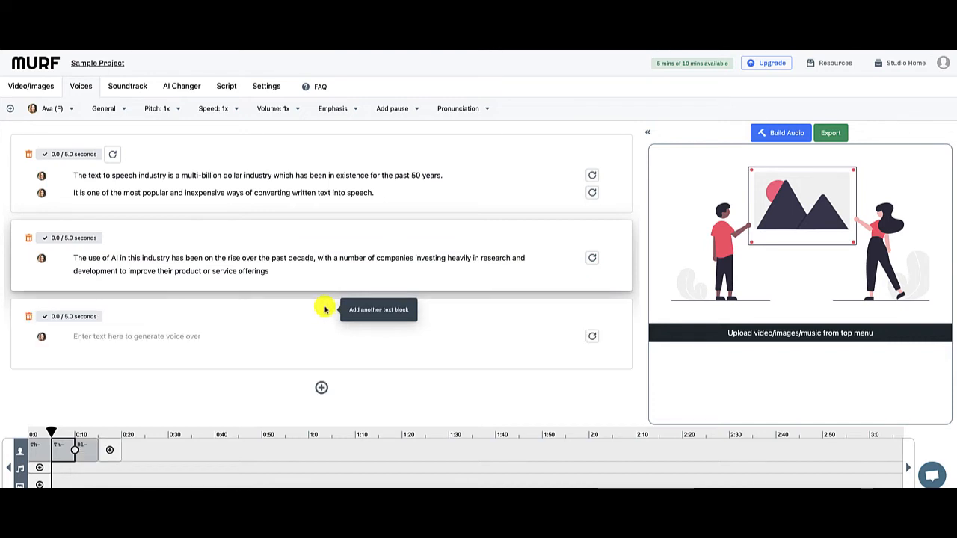
{"action": "left_click", "coordinate": [441, 487]}
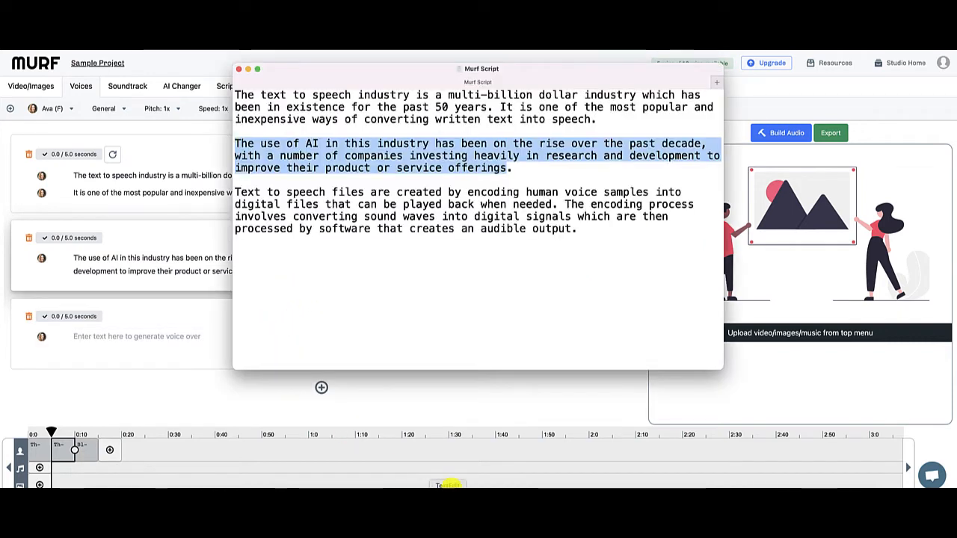
{"action": "left_click_drag", "start_coordinate": [583, 228], "coordinate": [237, 193]}
{"action": "key", "text": "ctrl+c"}
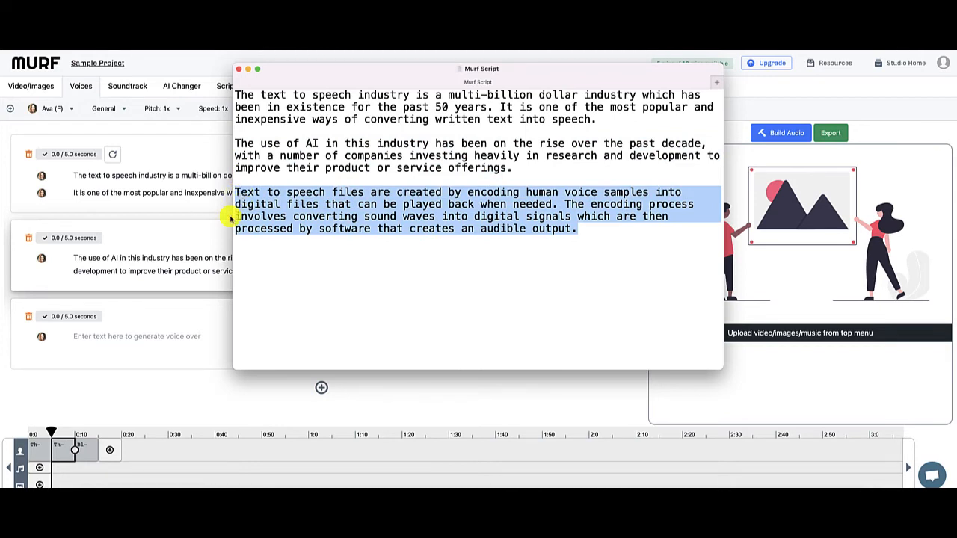
{"action": "left_click", "coordinate": [188, 335]}
{"action": "left_click", "coordinate": [198, 337]}
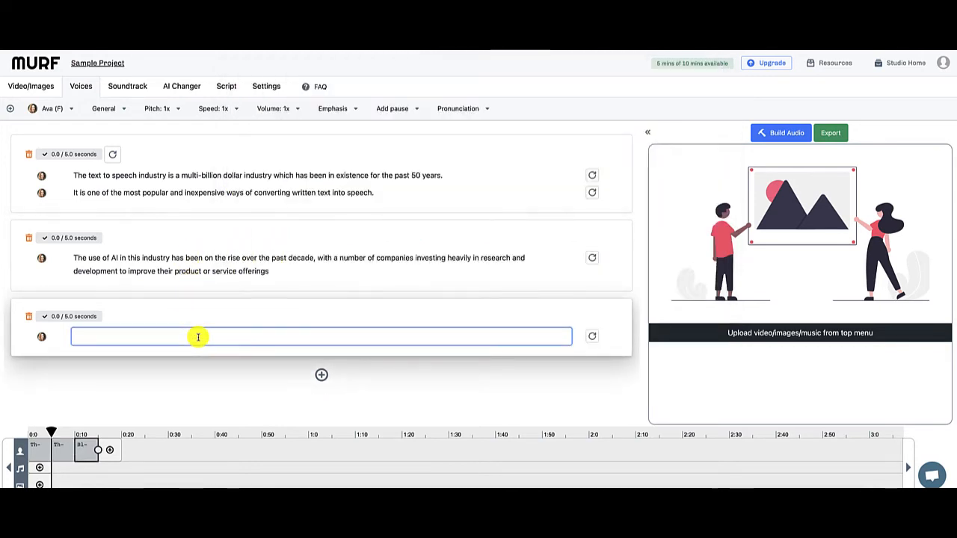
{"action": "key", "text": "ctrl+v"}
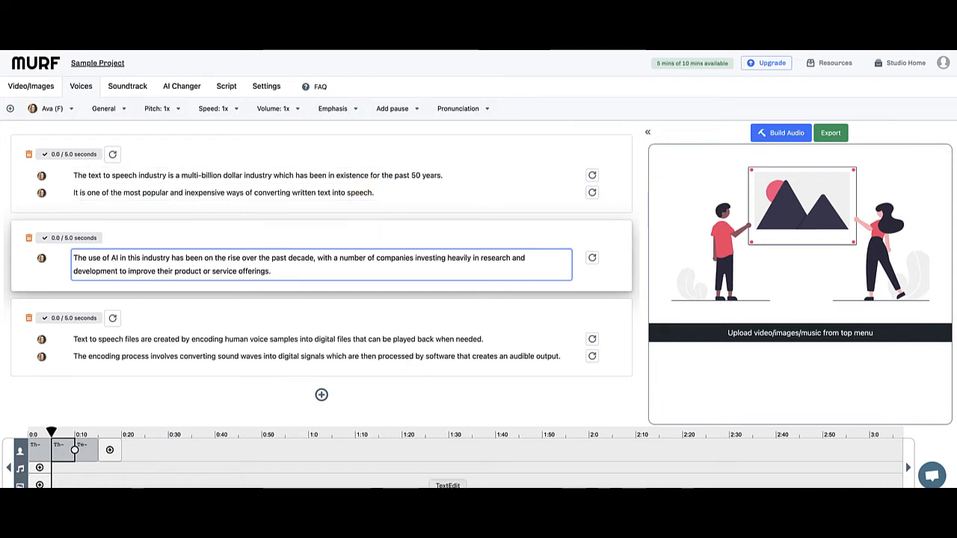
- Check the text blocks against the Murf Script document in TextEdit and return to Murf
{"action": "left_click", "coordinate": [447, 494]}
{"action": "left_click", "coordinate": [483, 318]}
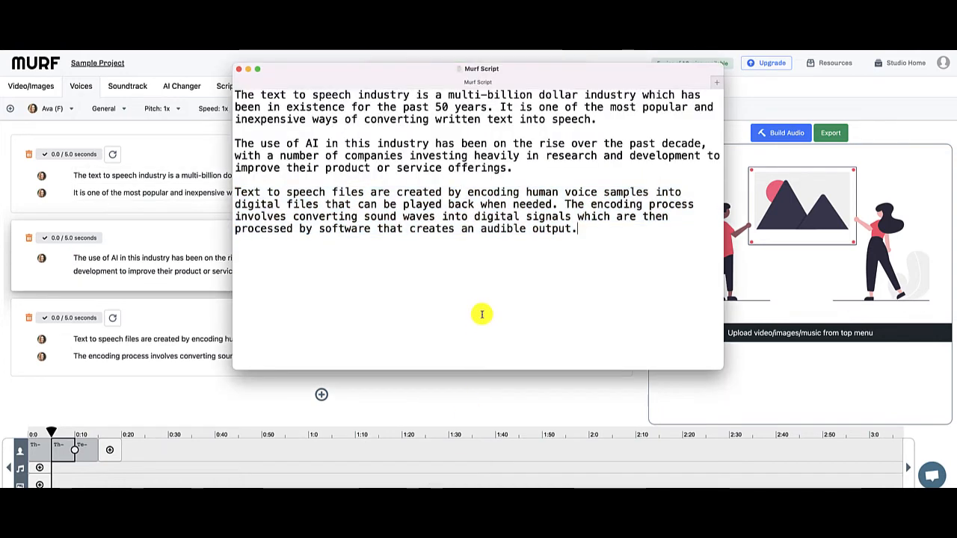
{"action": "left_click", "coordinate": [103, 218]}
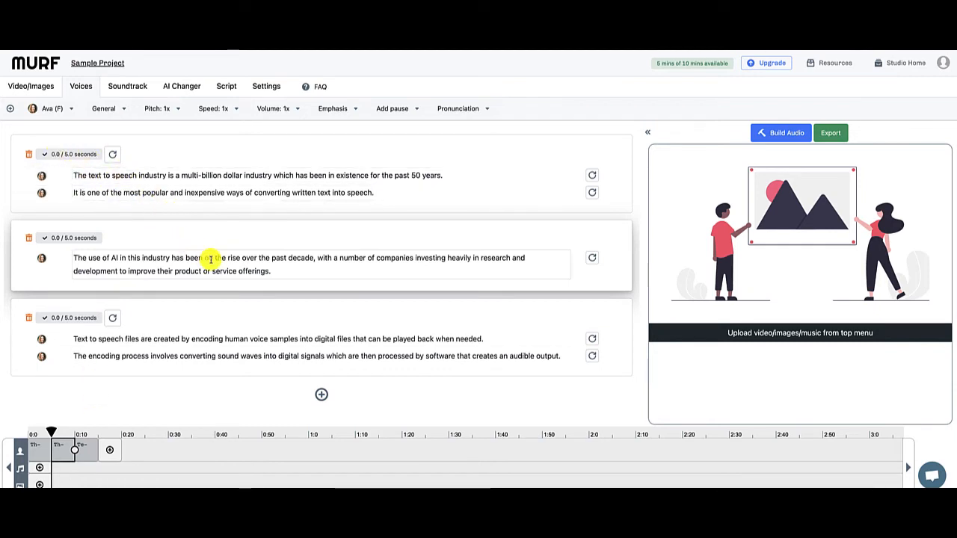
- Change the voice of the second text block, about the use of AI, to the favorite voice David (M)
{"action": "left_click", "coordinate": [125, 259]}
{"action": "left_click", "coordinate": [41, 259]}
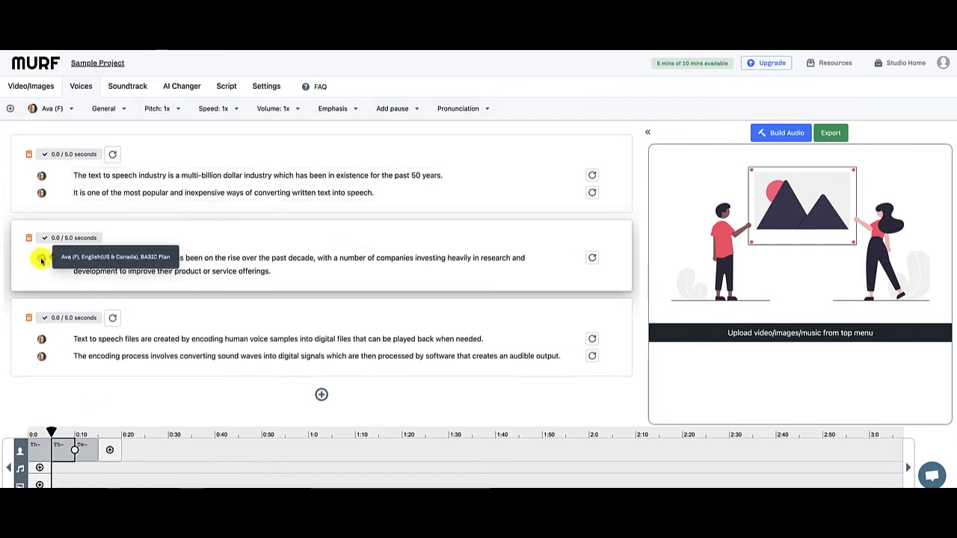
{"action": "left_click", "coordinate": [72, 111]}
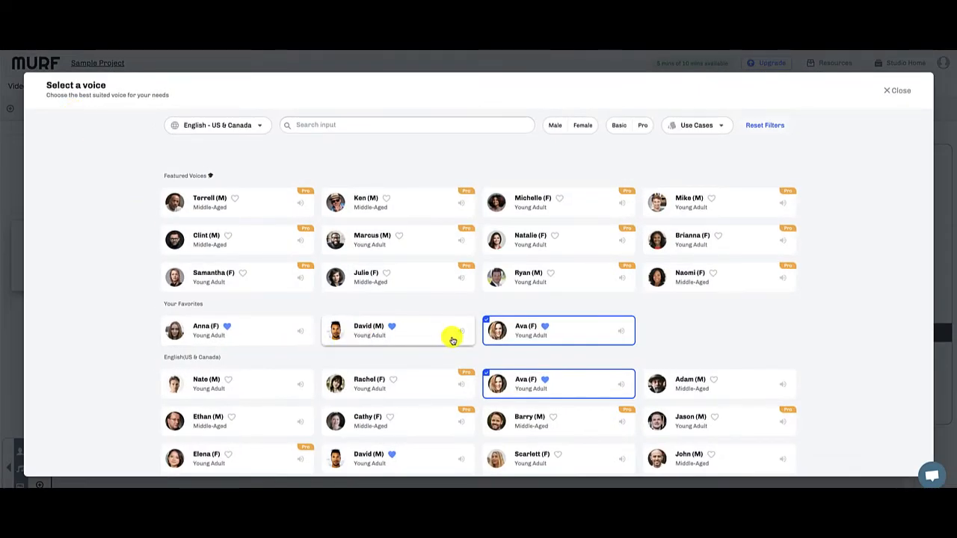
{"action": "left_click", "coordinate": [412, 334]}
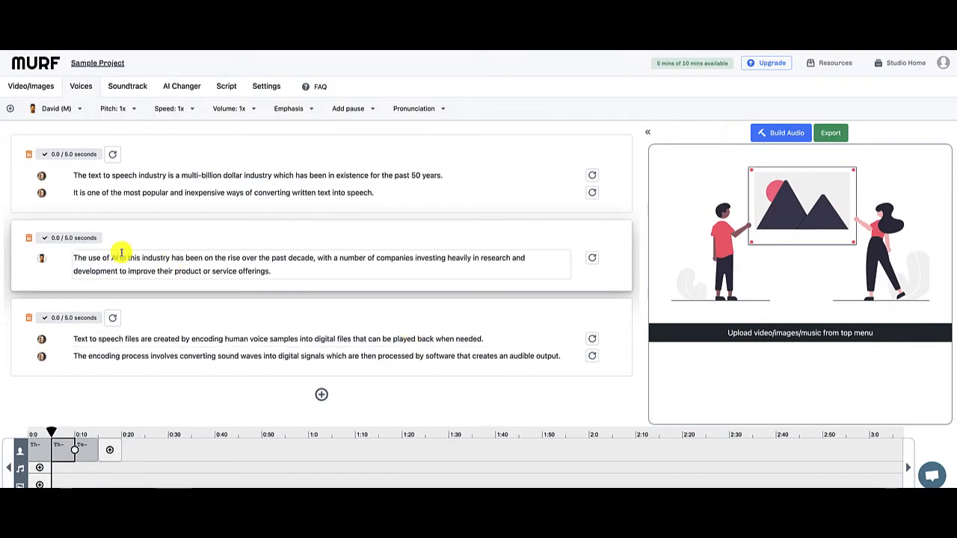
{"action": "mouse_move", "coordinate": [41, 260]}
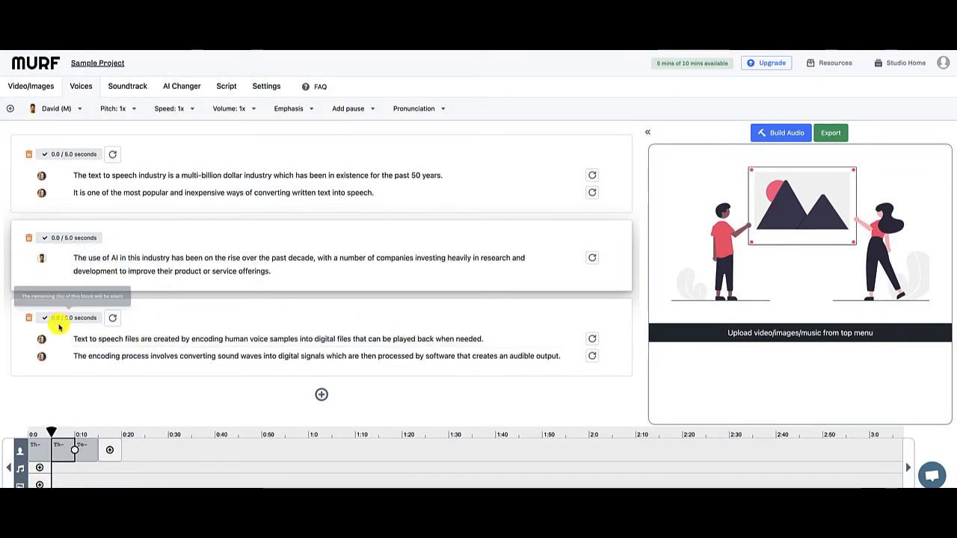
- Change the voice of the third text block to the favorite voice Anna (F)
{"action": "left_click", "coordinate": [102, 340]}
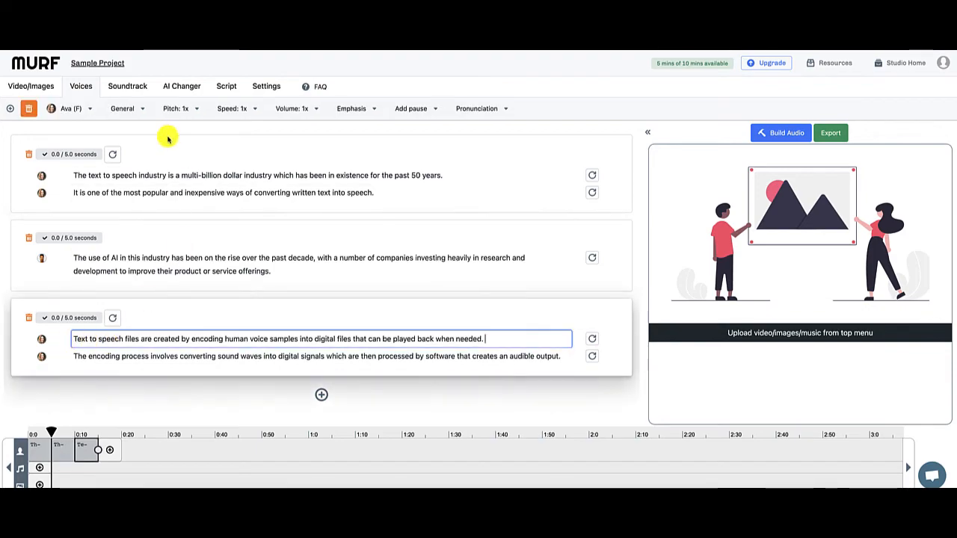
{"action": "left_click", "coordinate": [71, 109]}
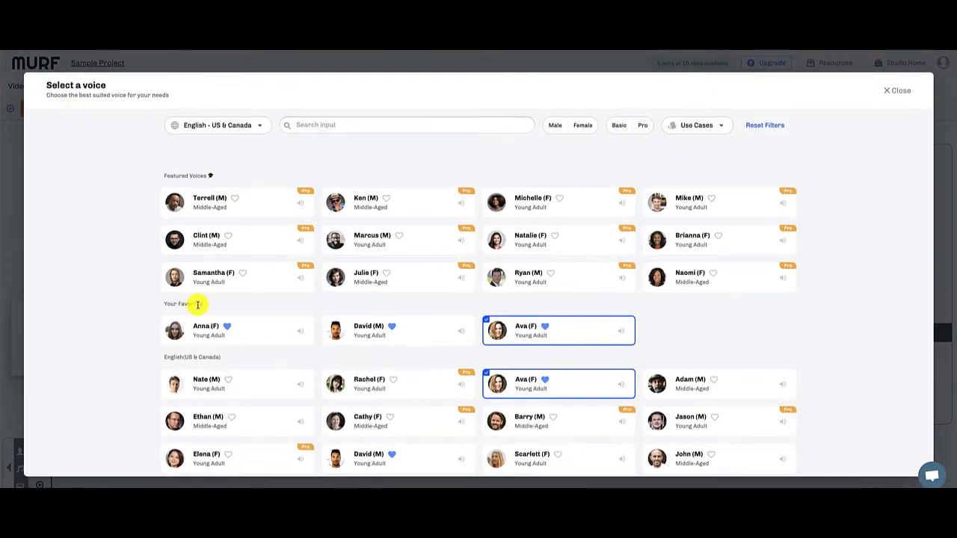
{"action": "left_click", "coordinate": [255, 337]}
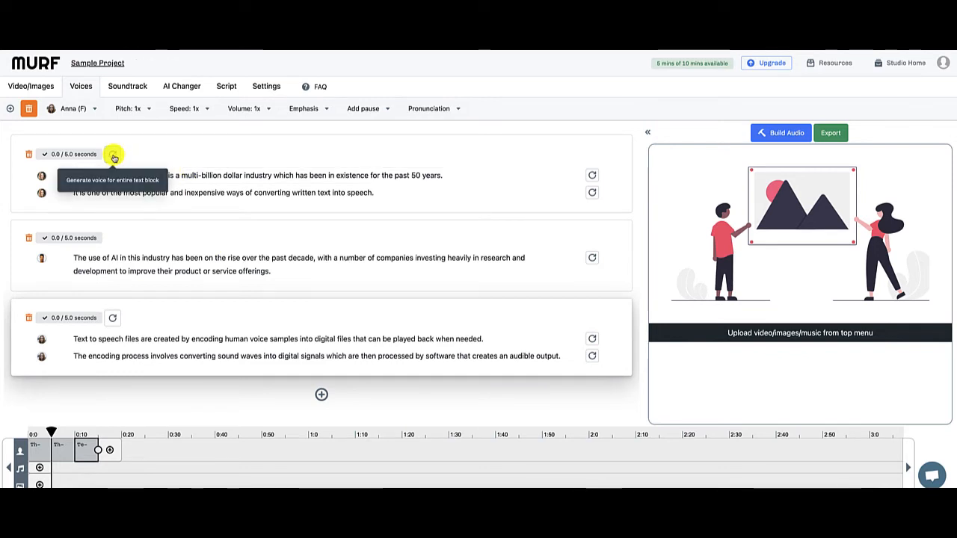
- Generate the voice-over for each of the three text blocks
{"action": "left_click", "coordinate": [114, 157]}
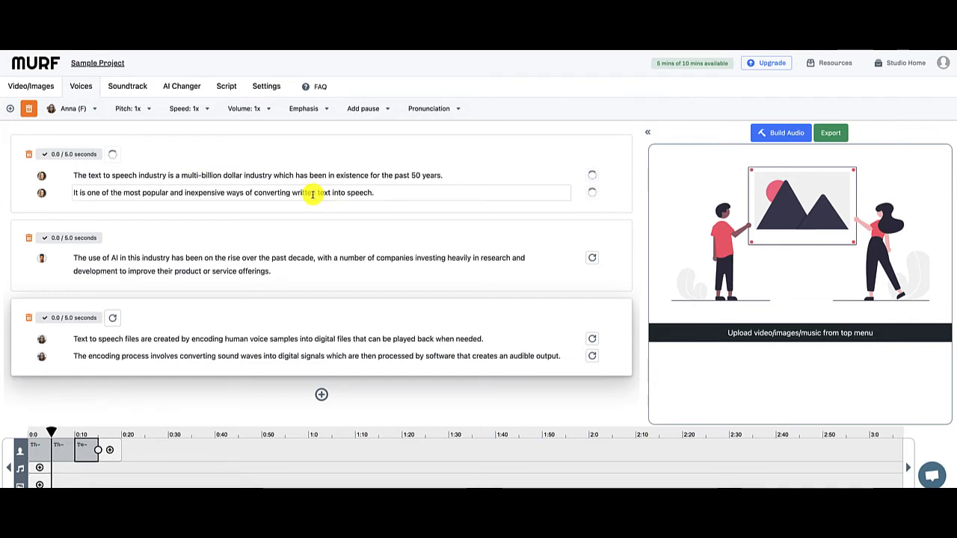
{"action": "left_click", "coordinate": [590, 258]}
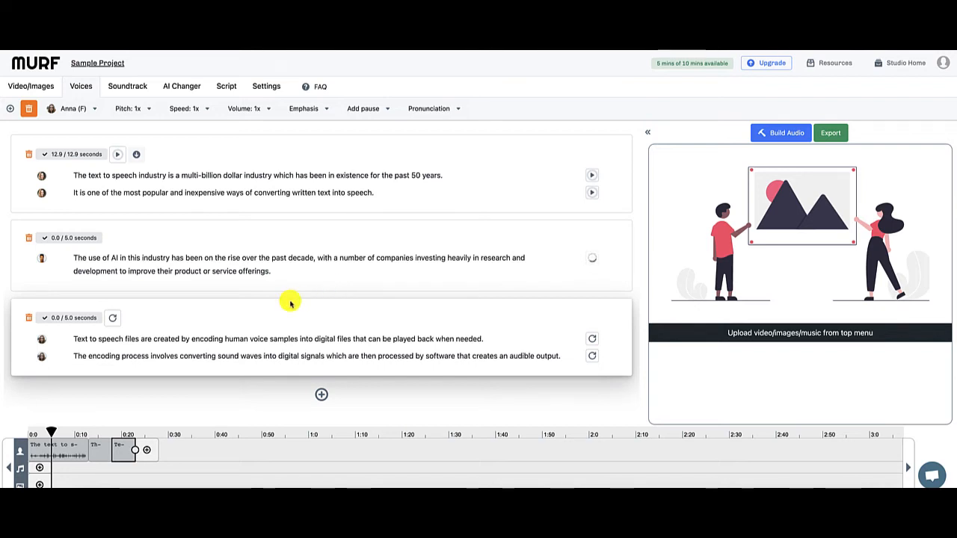
{"action": "left_click", "coordinate": [113, 320]}
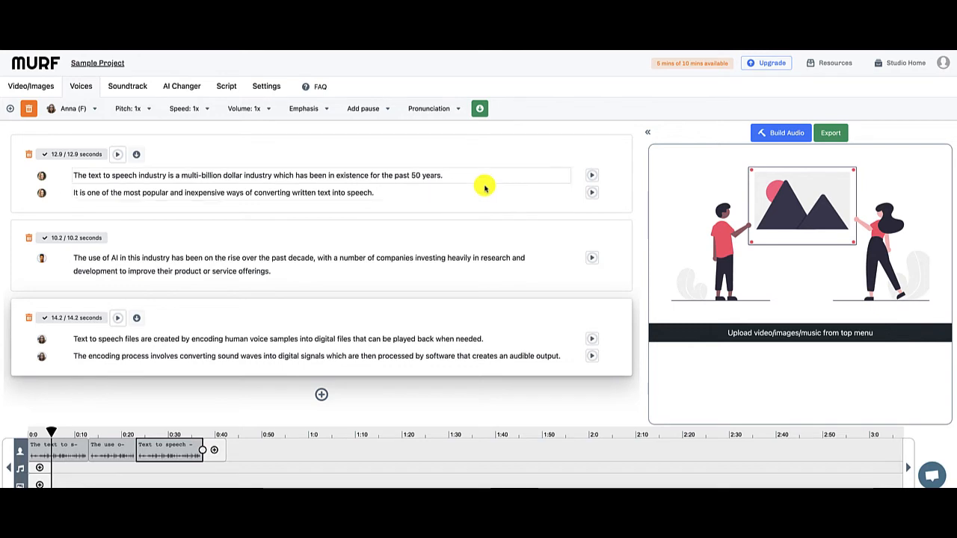
- Build the project's audio from all three blocks and play the combined result through to the end
{"action": "left_click", "coordinate": [778, 133]}
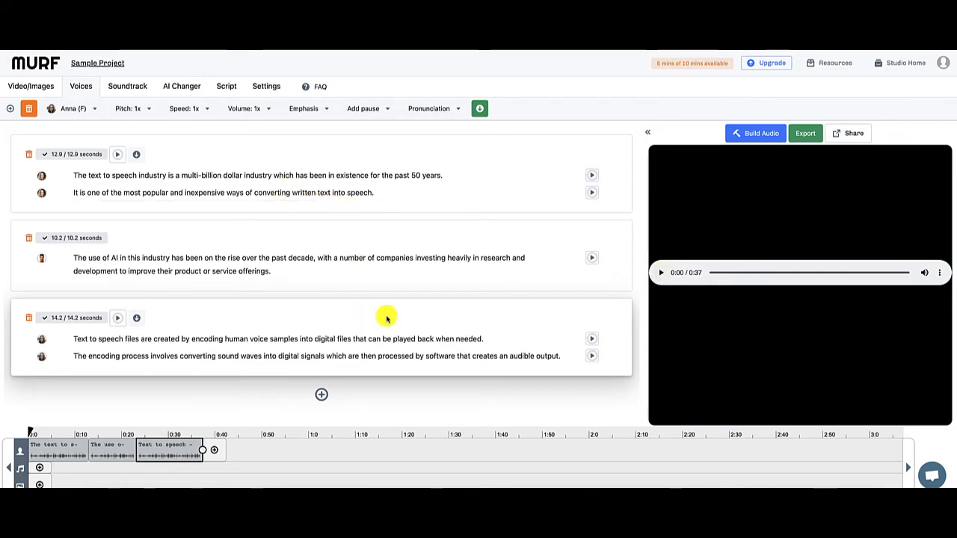
{"action": "left_click", "coordinate": [660, 273]}
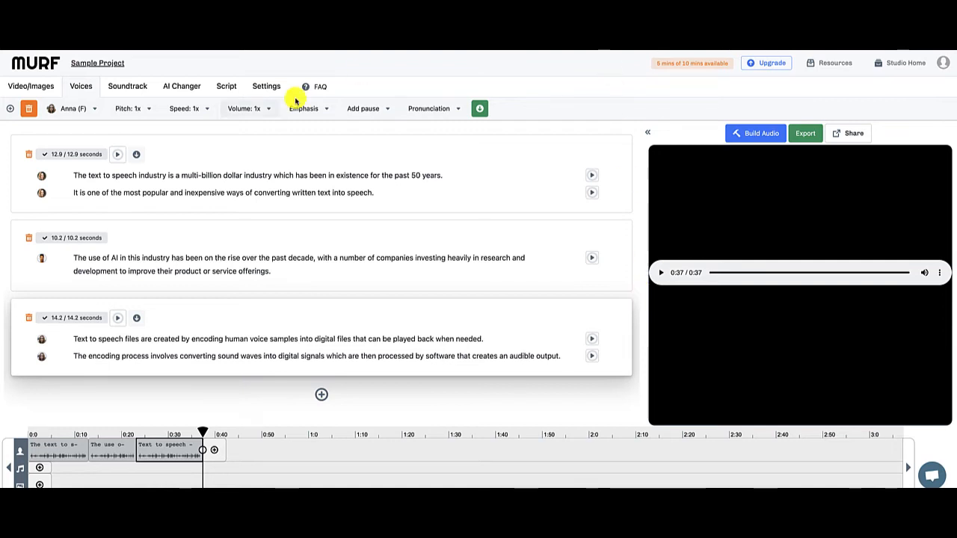
- Browse the soundtrack gallery and add the Corporate track to the project
{"action": "left_click", "coordinate": [130, 91]}
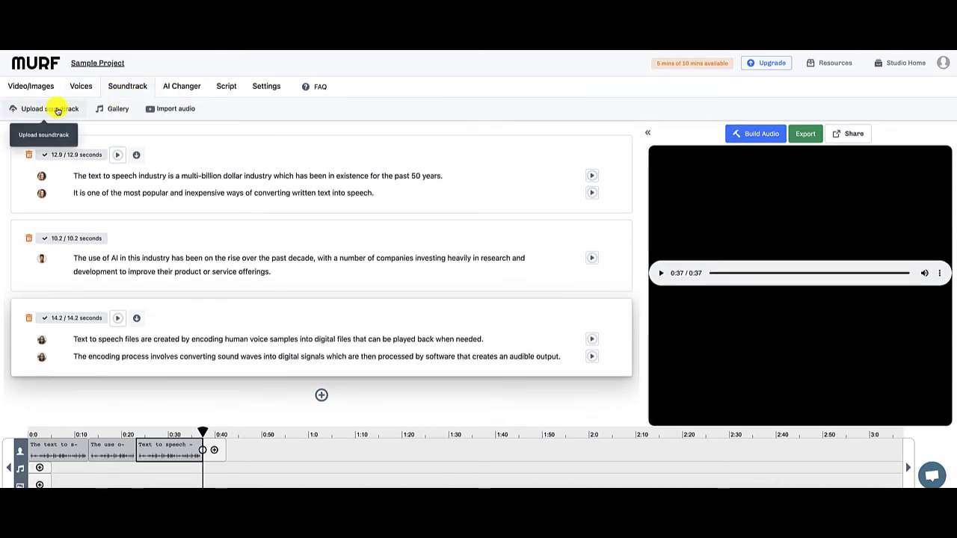
{"action": "left_click", "coordinate": [112, 108]}
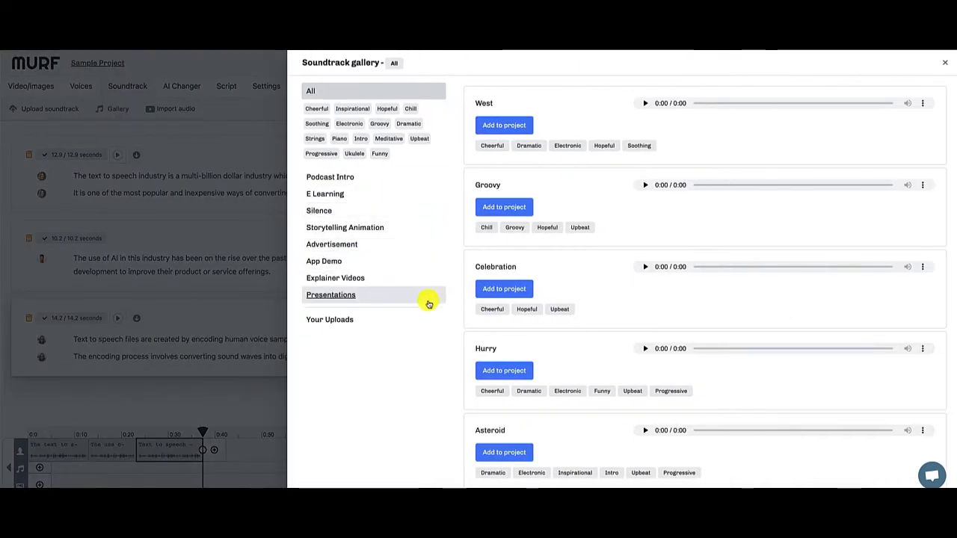
{"action": "scroll", "coordinate": [551, 338], "scroll_direction": "down", "scroll_amount": 1}
{"action": "scroll", "coordinate": [551, 339], "scroll_direction": "down", "scroll_amount": 5}
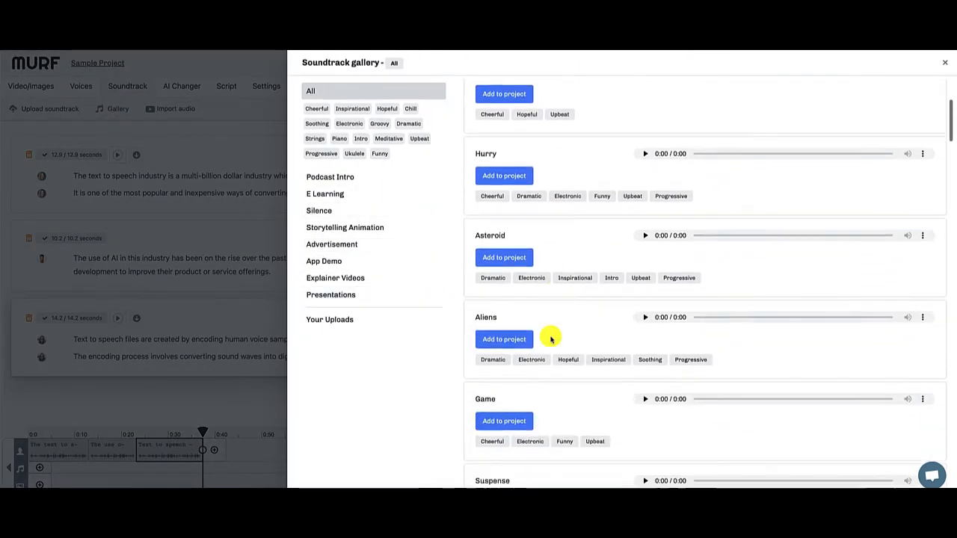
{"action": "scroll", "coordinate": [551, 338], "scroll_direction": "down", "scroll_amount": 3}
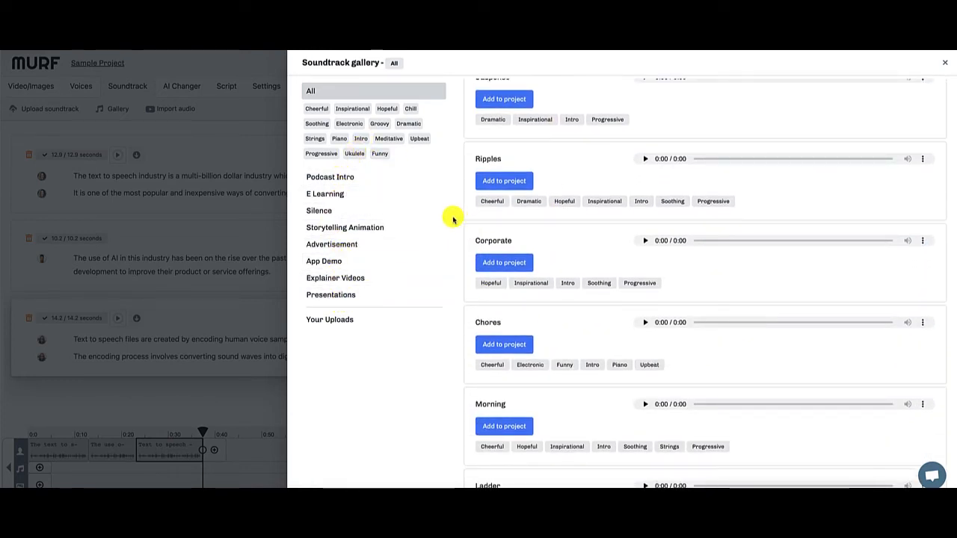
{"action": "left_click", "coordinate": [522, 263]}
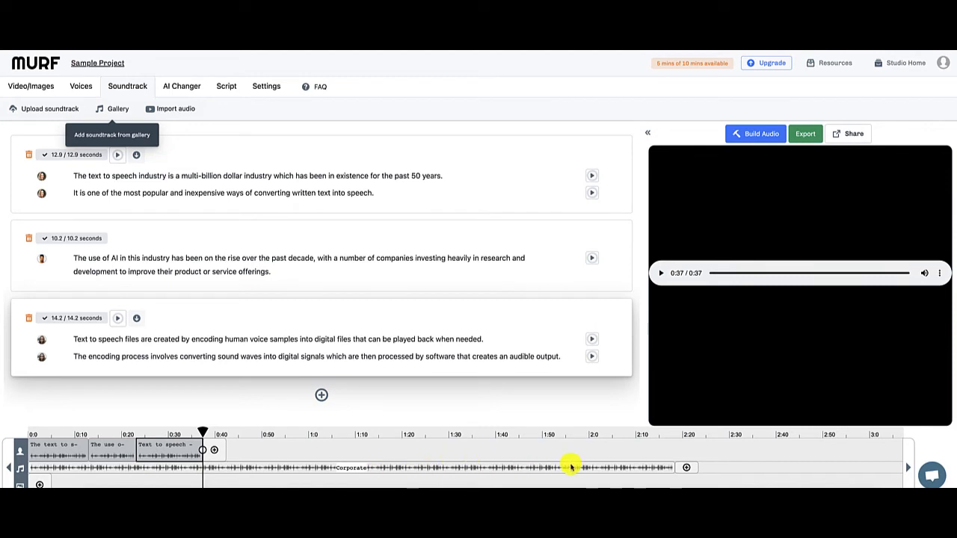
- Trim the end of the Corporate soundtrack on the timeline so it finishes together with the last voice block
{"action": "left_click", "coordinate": [660, 469]}
{"action": "left_click_drag", "start_coordinate": [675, 468], "coordinate": [238, 468]}
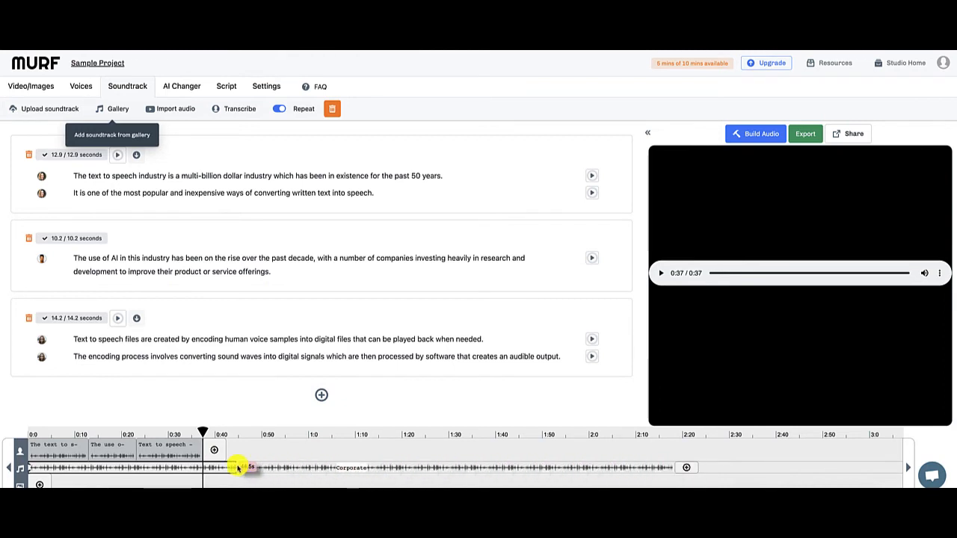
{"action": "left_click", "coordinate": [198, 466]}
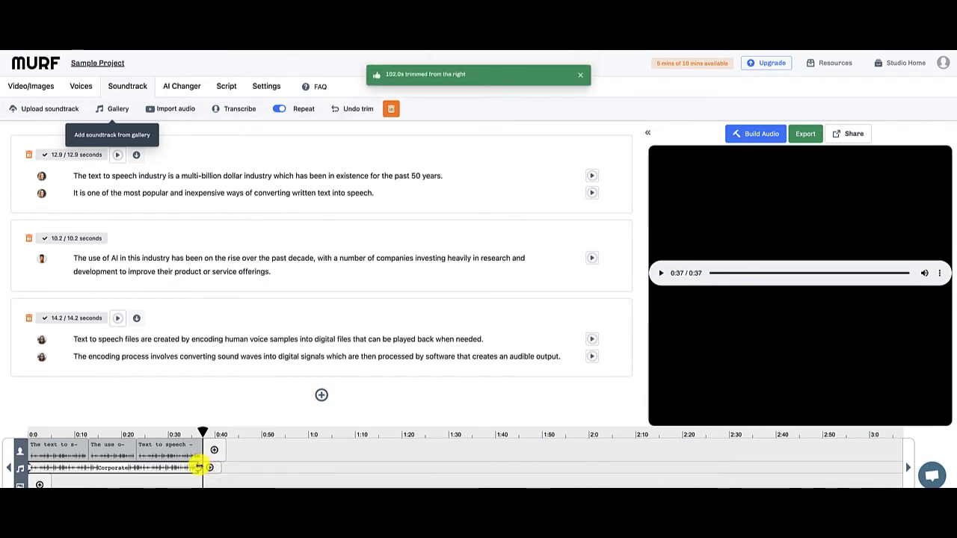
{"action": "left_click_drag", "start_coordinate": [198, 467], "coordinate": [203, 464]}
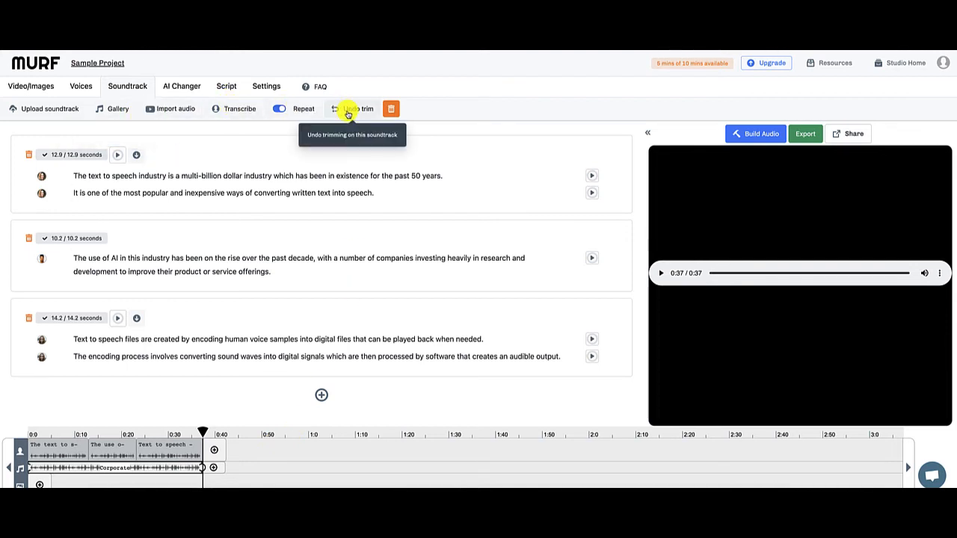
- View the options offered for the AI Changer and for script upload
{"action": "left_click", "coordinate": [171, 88]}
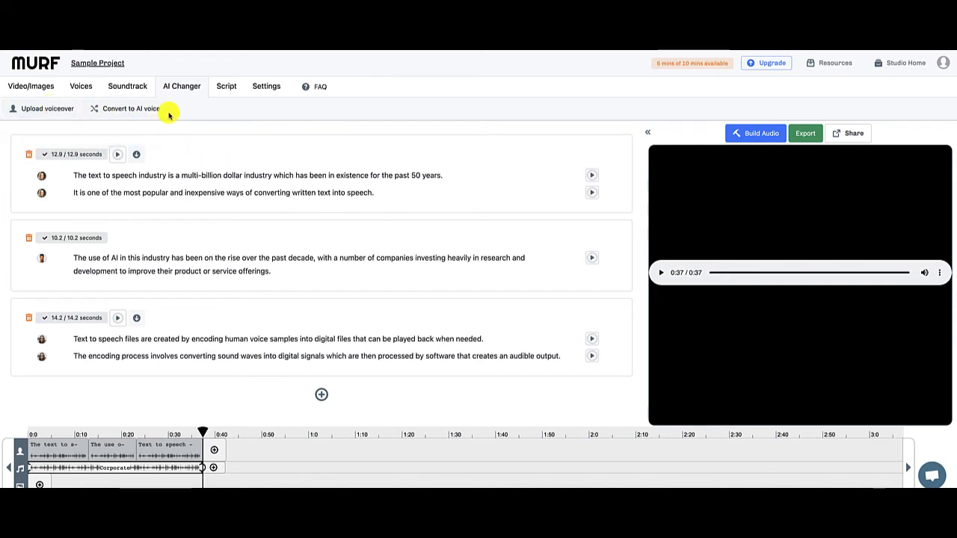
{"action": "left_click", "coordinate": [225, 88]}
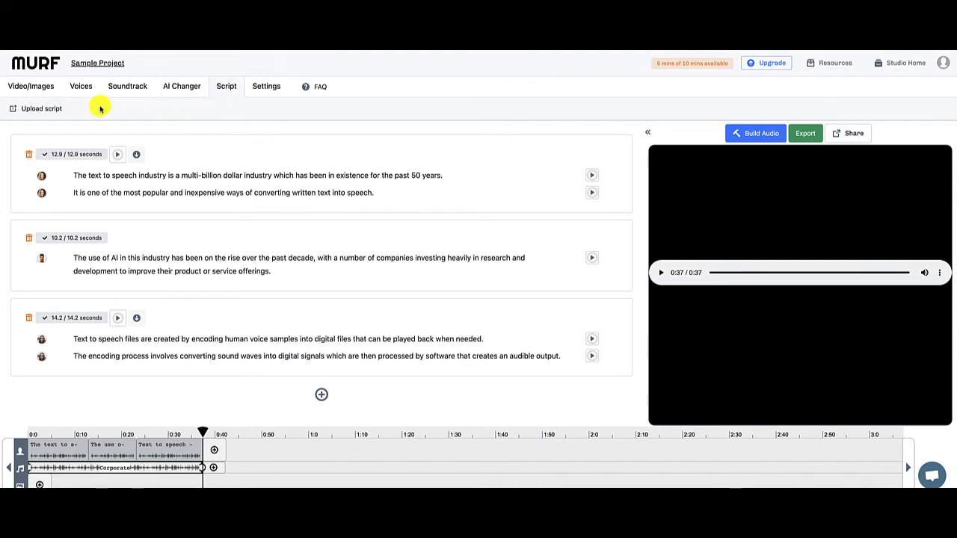
- Set the project's audio channel to Stereo
{"action": "left_click", "coordinate": [266, 88]}
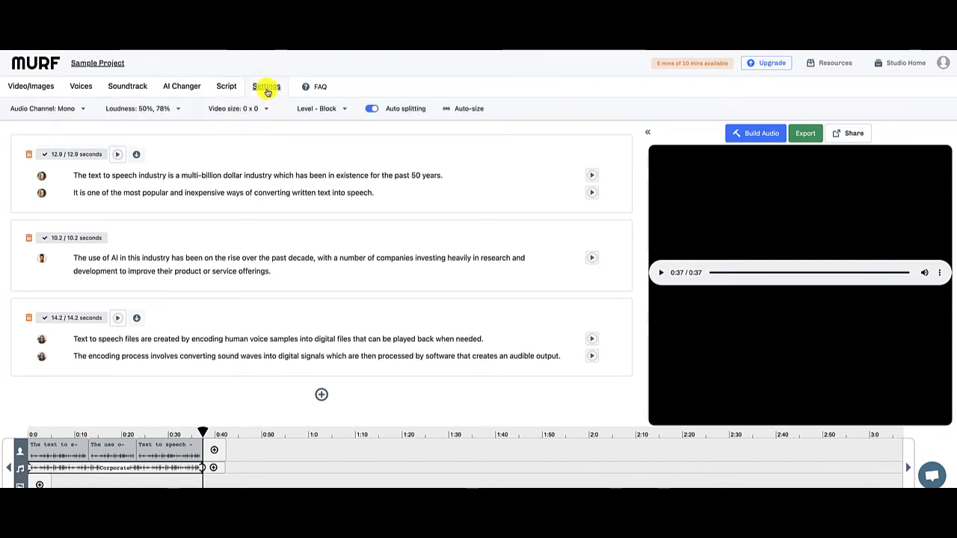
{"action": "left_click", "coordinate": [80, 110]}
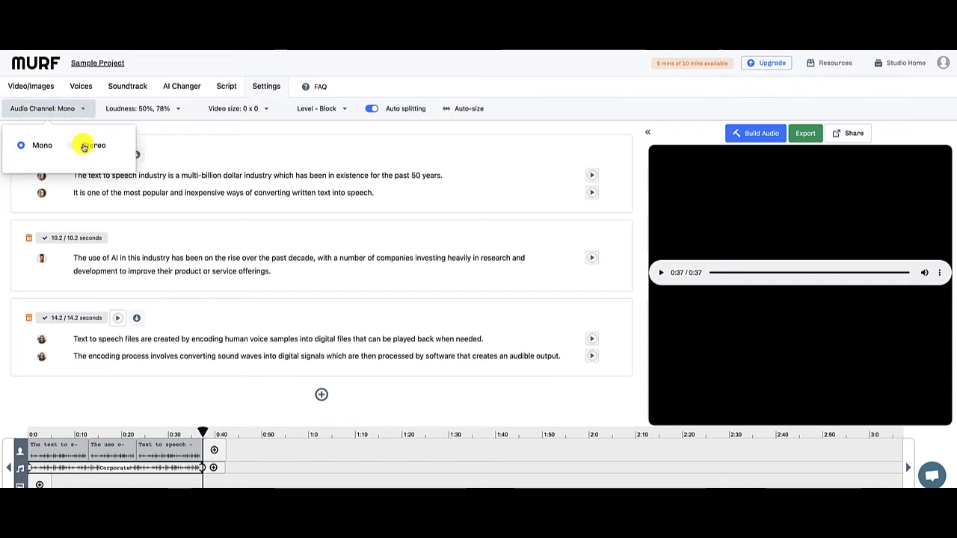
{"action": "left_click", "coordinate": [84, 145]}
- In the loudness settings, turn off Auto Ducking and lower the music level to 22%
{"action": "left_click", "coordinate": [171, 116]}
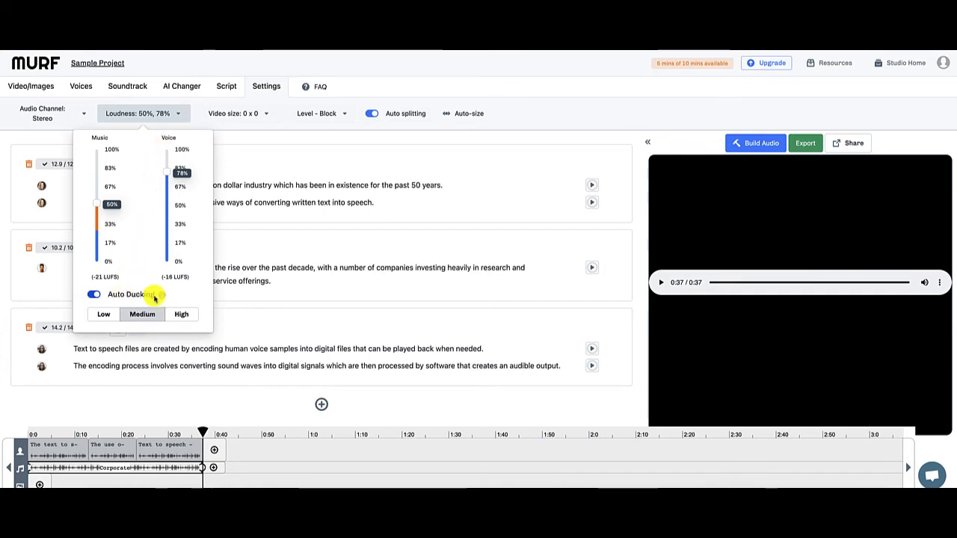
{"action": "mouse_move", "coordinate": [160, 297]}
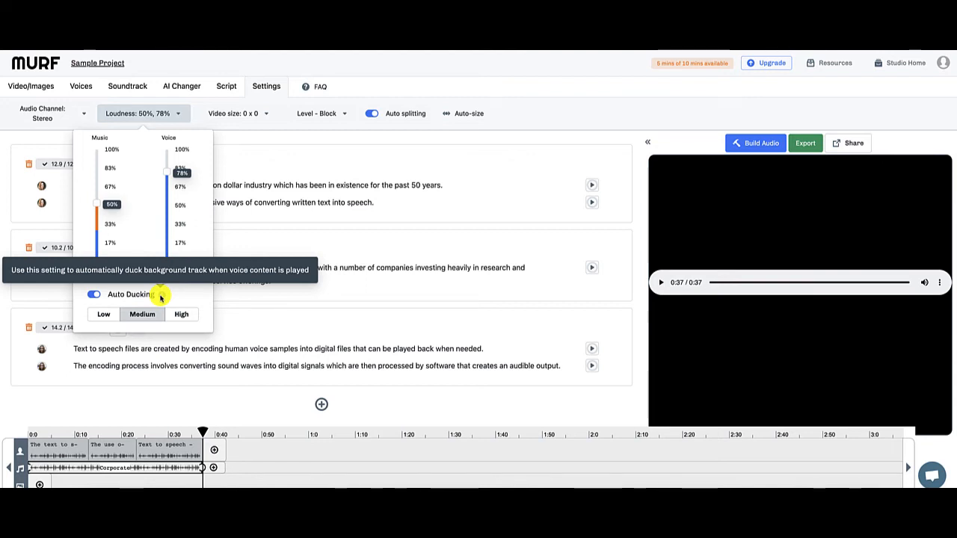
{"action": "left_click", "coordinate": [94, 295]}
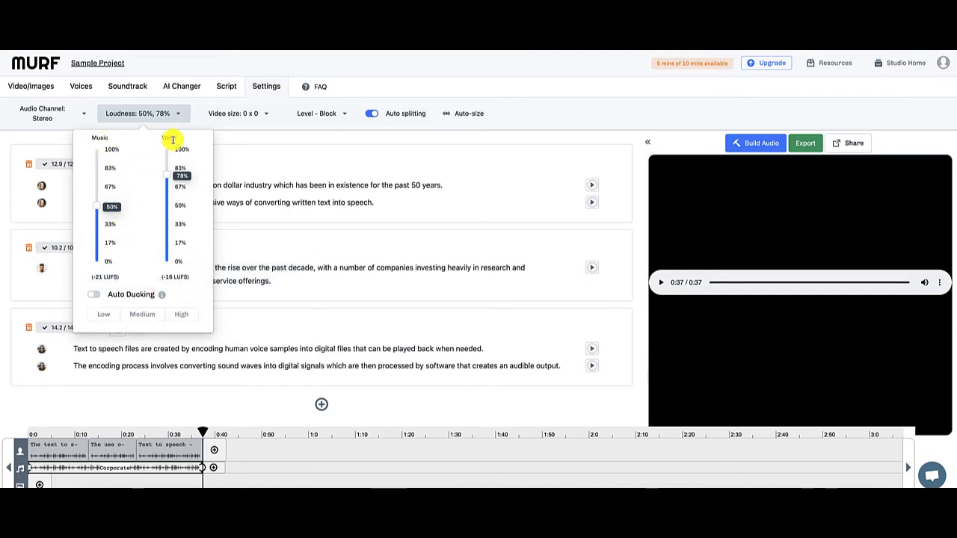
{"action": "left_click_drag", "start_coordinate": [98, 209], "coordinate": [99, 240]}
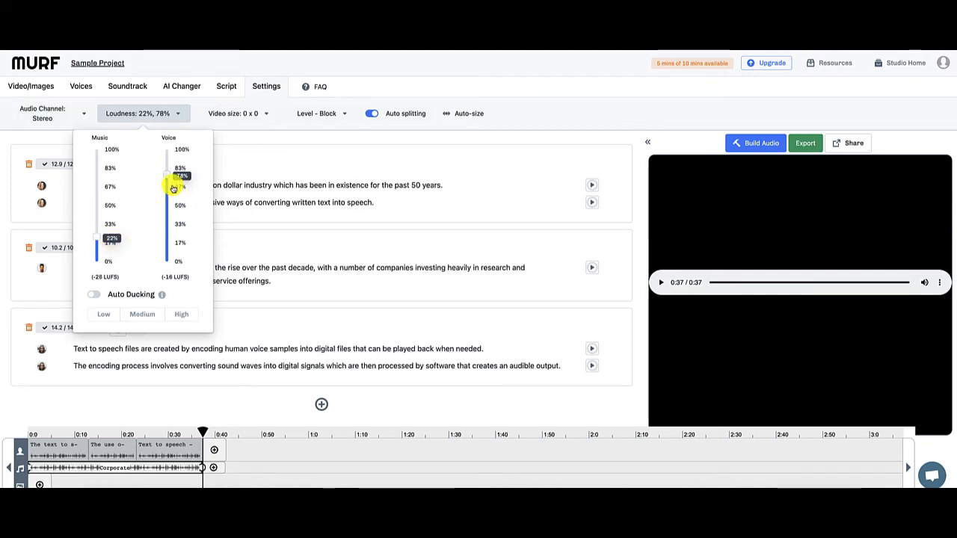
- Review the video size presets, the level choices, the Auto splitting setting, and the upload options for videos and images
{"action": "left_click", "coordinate": [267, 117]}
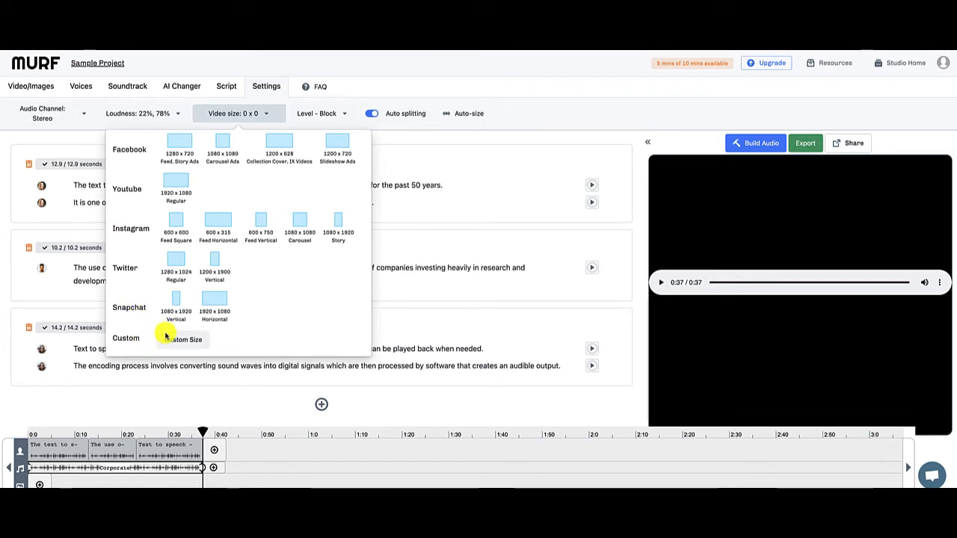
{"action": "left_click", "coordinate": [327, 117]}
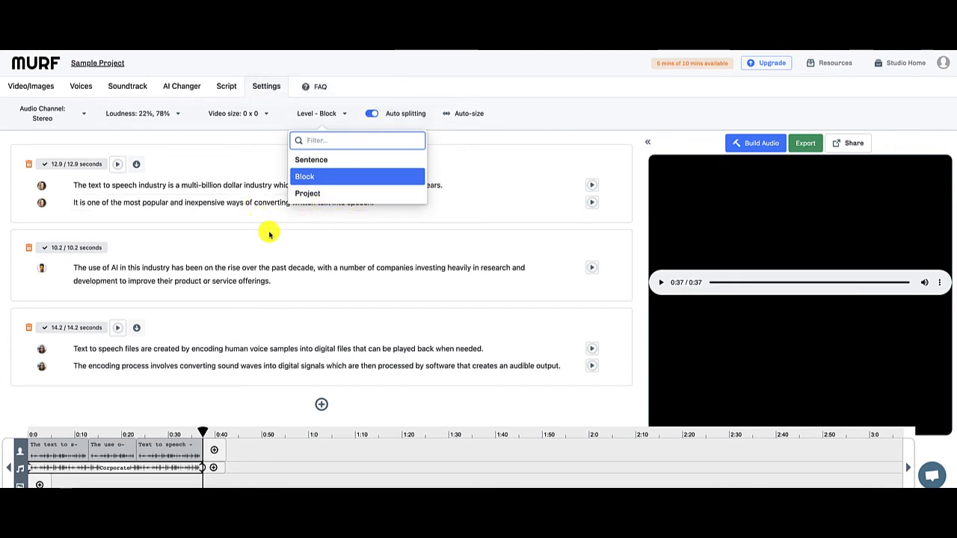
{"action": "left_click", "coordinate": [410, 75]}
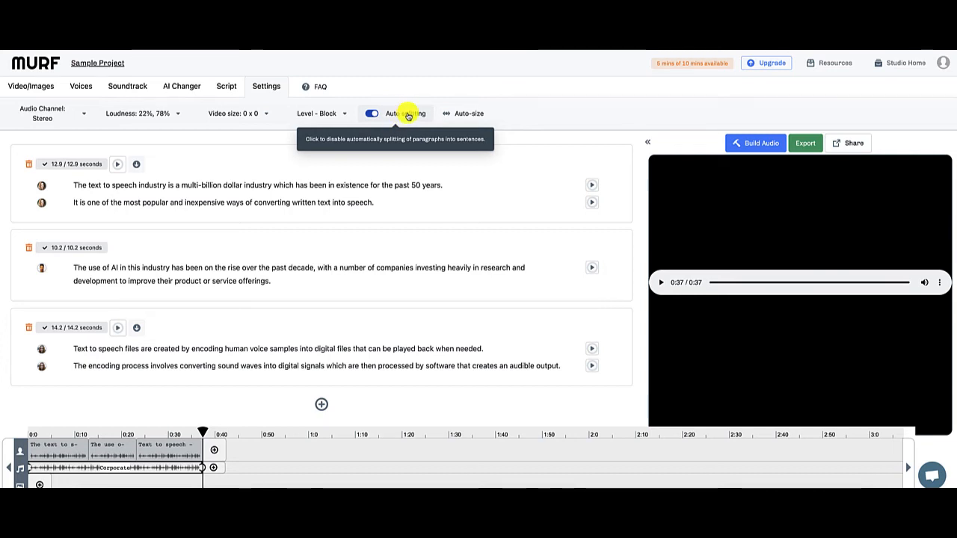
{"action": "left_click", "coordinate": [377, 116]}
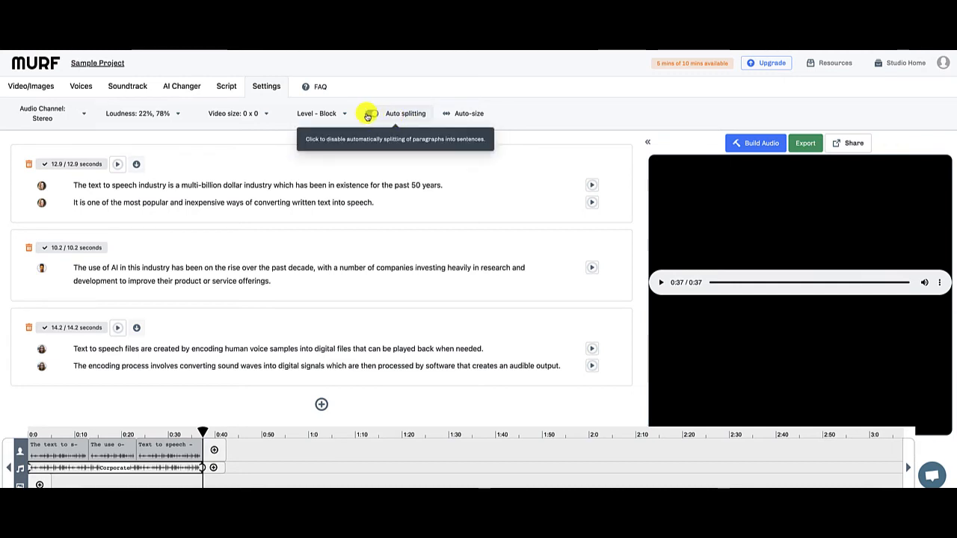
{"action": "left_click", "coordinate": [369, 116]}
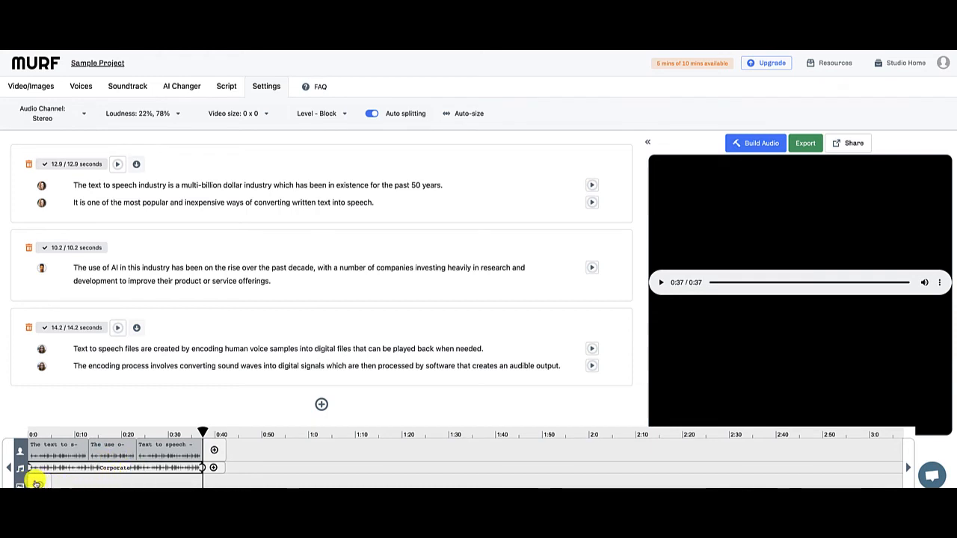
{"action": "left_click", "coordinate": [40, 84]}
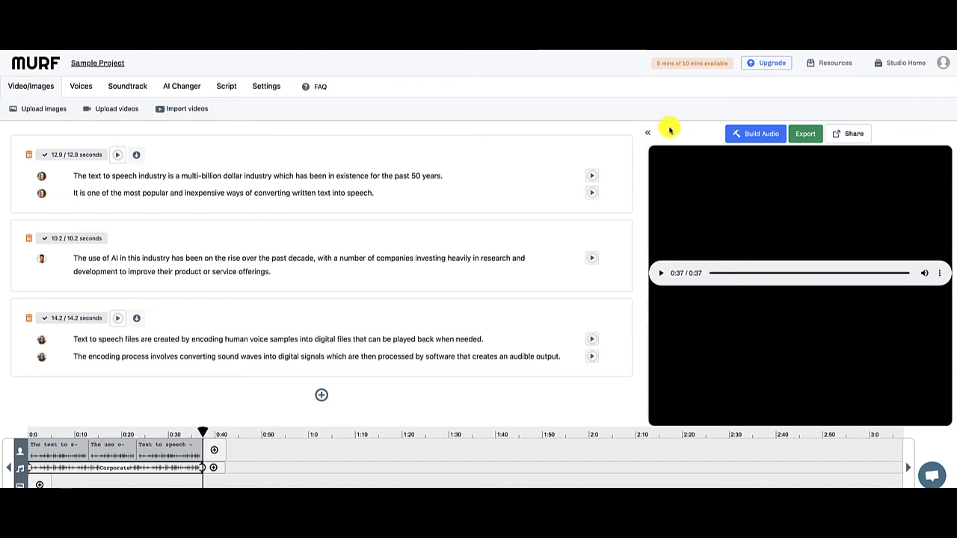
- Build the project's audio and play the combined voice-over and soundtrack from the beginning
{"action": "left_click", "coordinate": [757, 137]}
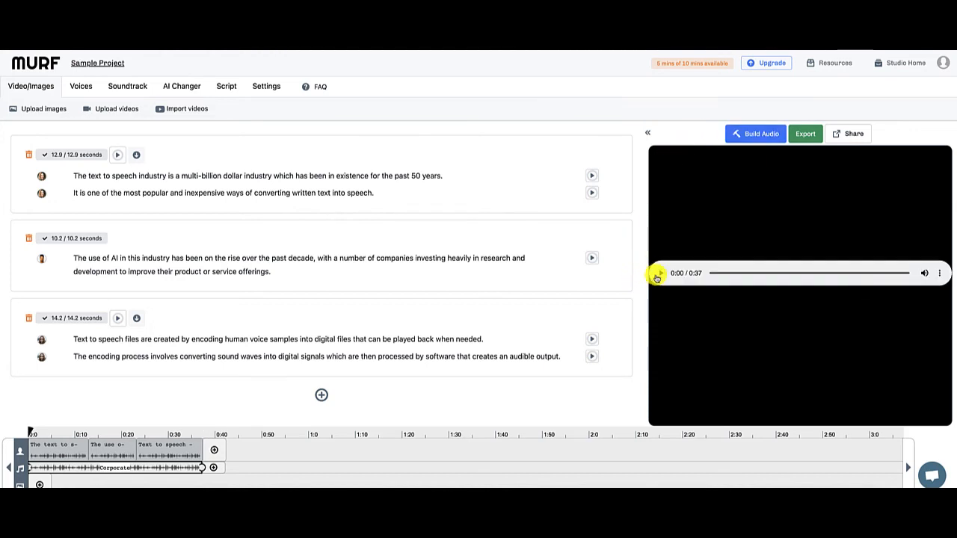
{"action": "left_click", "coordinate": [657, 274]}
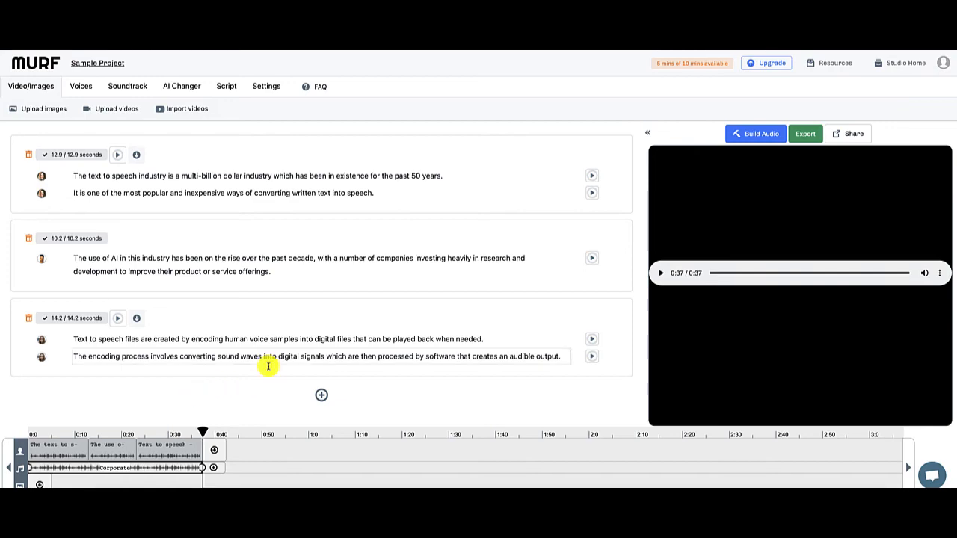
- Open the project's export options and choose the Stereo channel for the Voice + Music download
{"action": "left_click", "coordinate": [805, 137]}
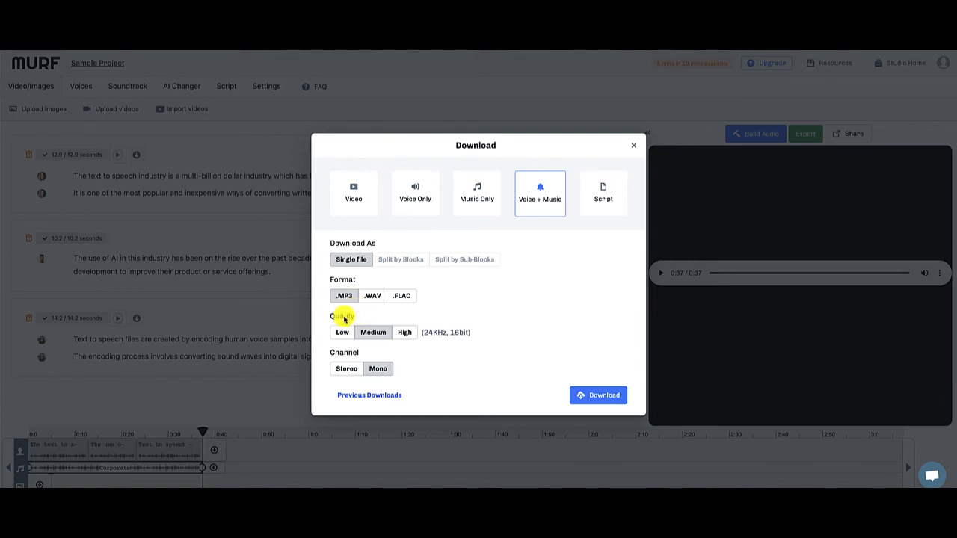
{"action": "left_click", "coordinate": [344, 370]}
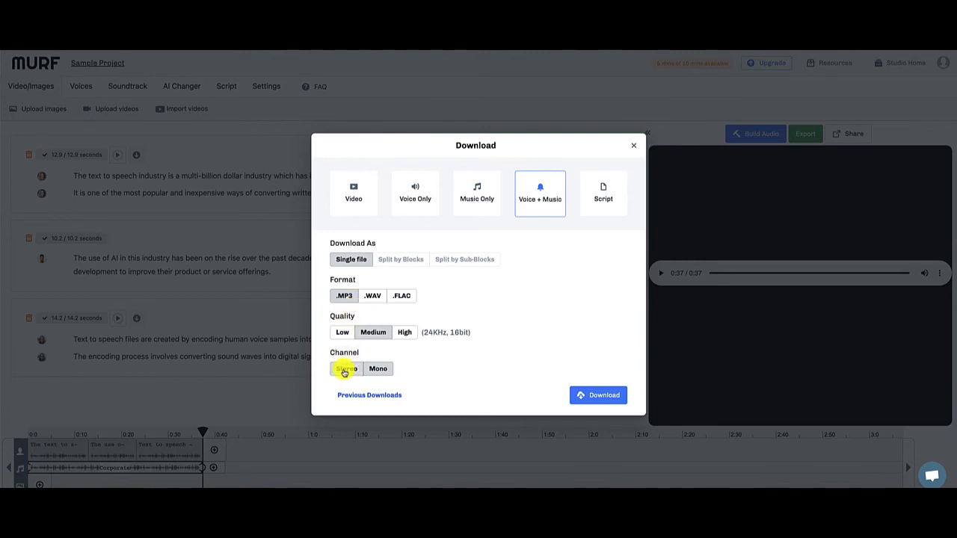